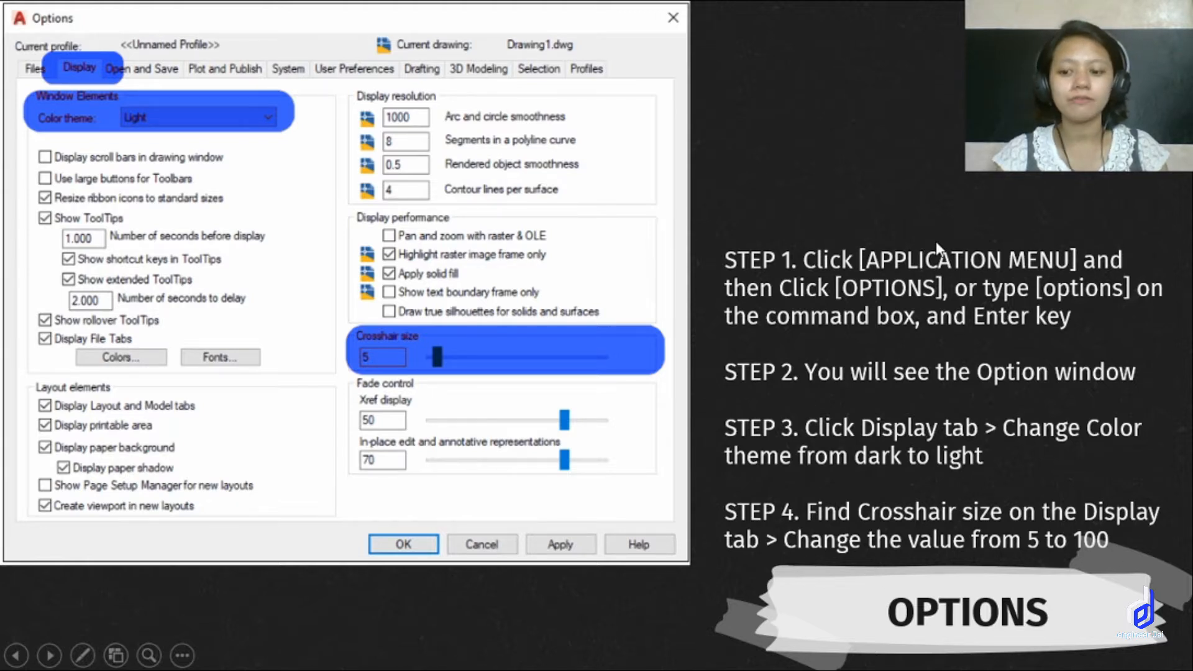
Switch from the slide show to AutoCAD with the Ido Bahay Kubo.dwg drawing.
{"action": "key", "text": "alt+Tab"}
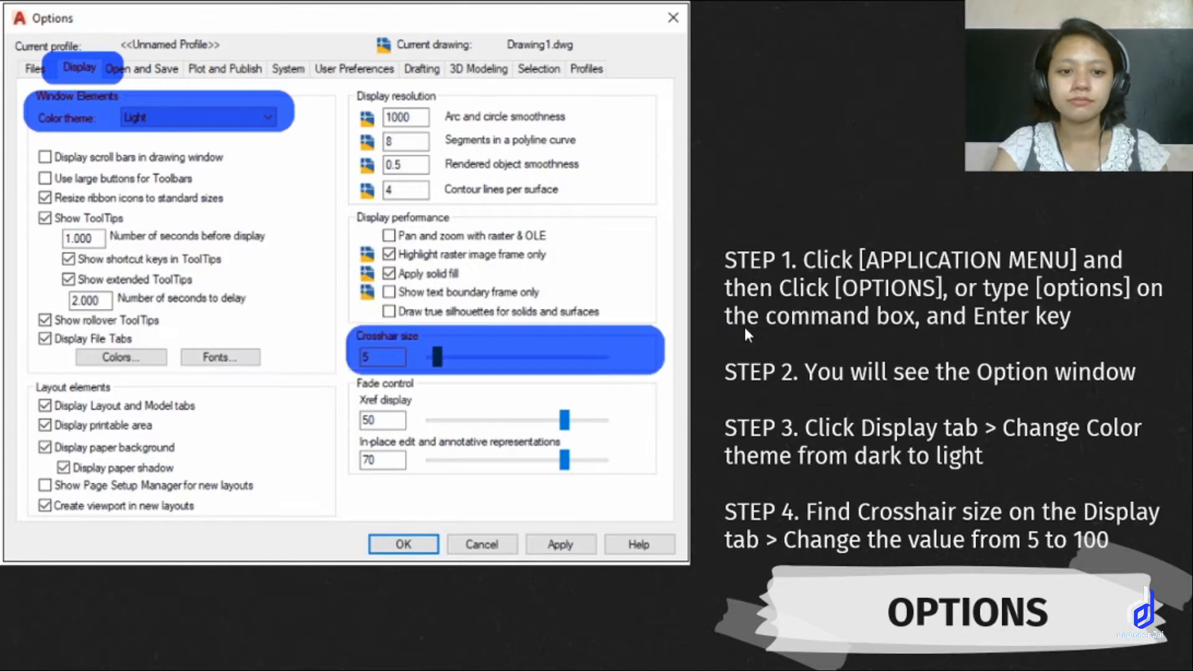
{"action": "key", "text": "alt+Tab"}
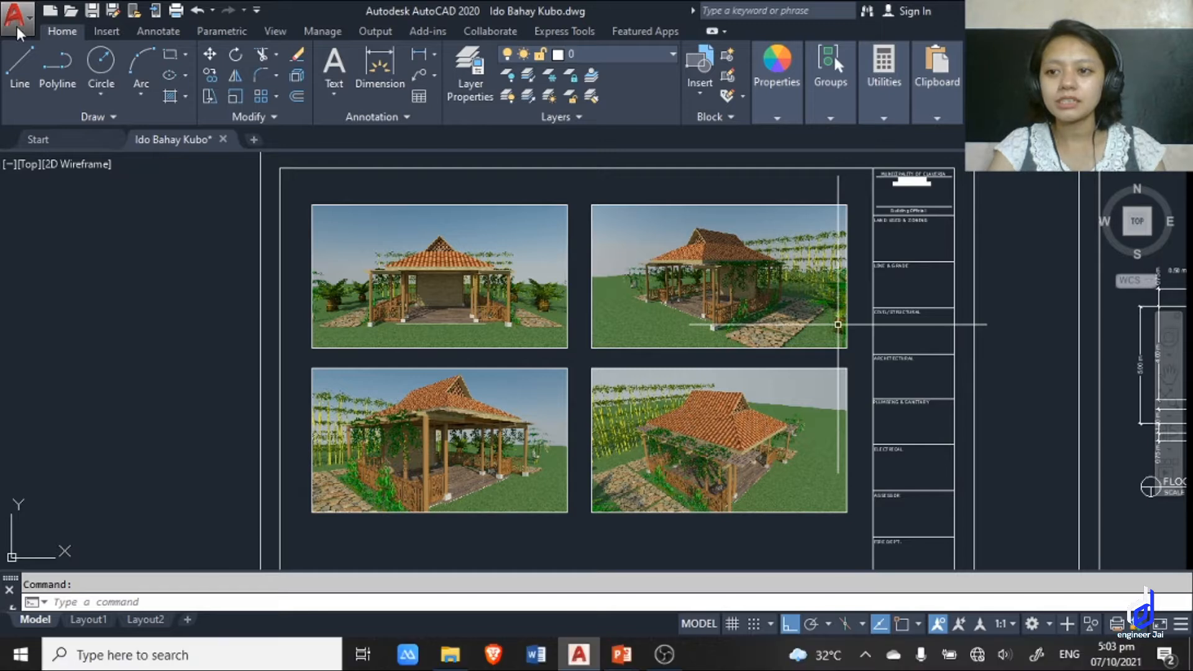
{"action": "left_click", "coordinate": [31, 20]}
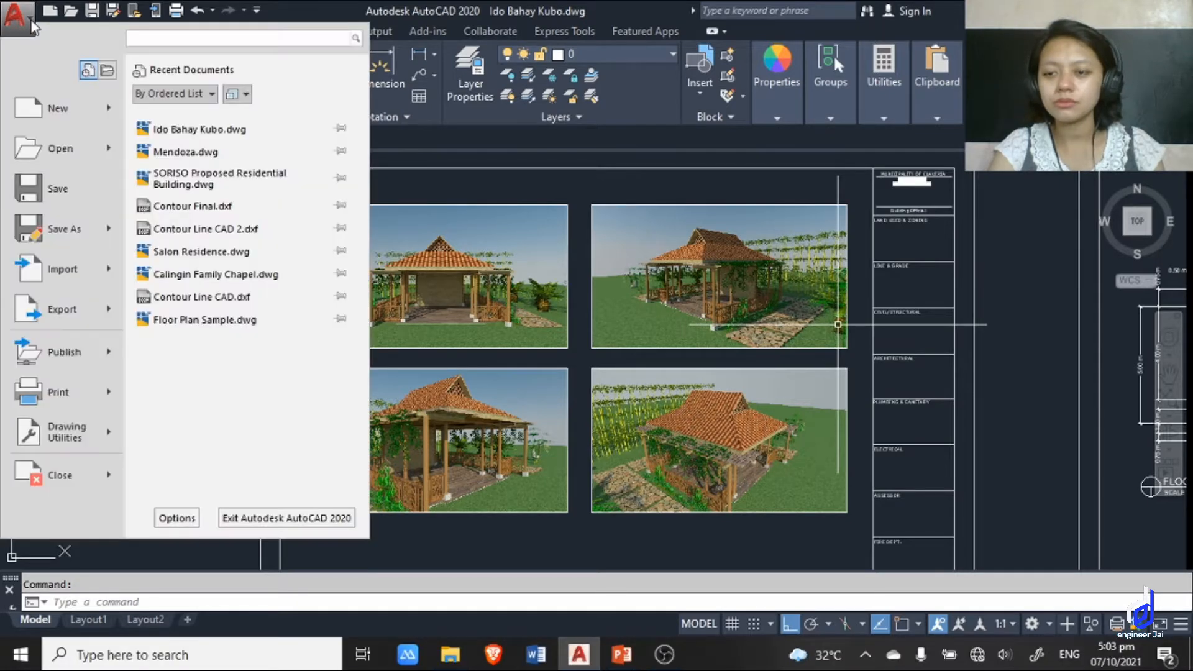
{"action": "left_click", "coordinate": [31, 20]}
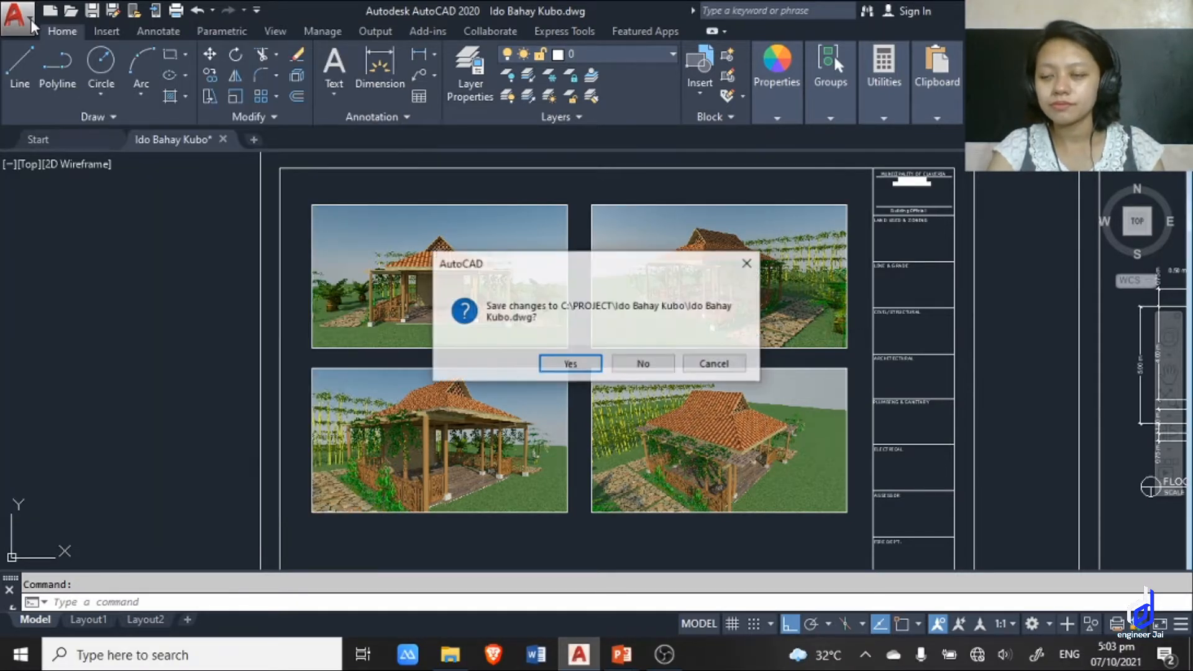
{"action": "left_click", "coordinate": [719, 366]}
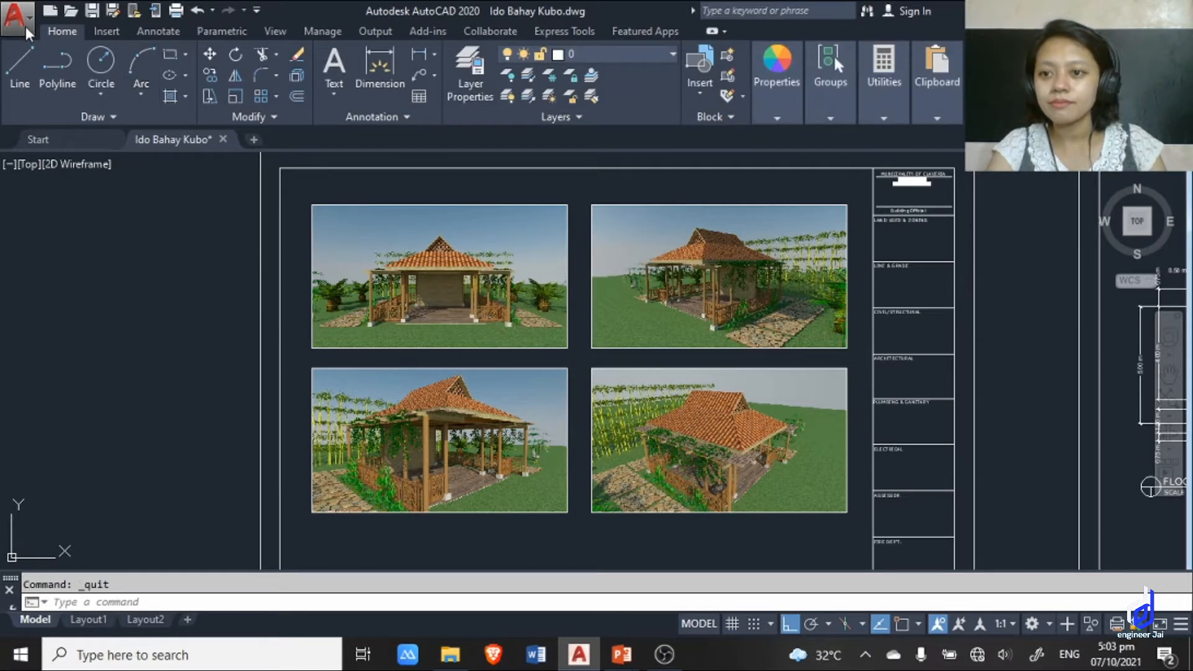
Open the Options dialog to view its display settings, and close it without changes.
{"action": "left_click", "coordinate": [24, 25]}
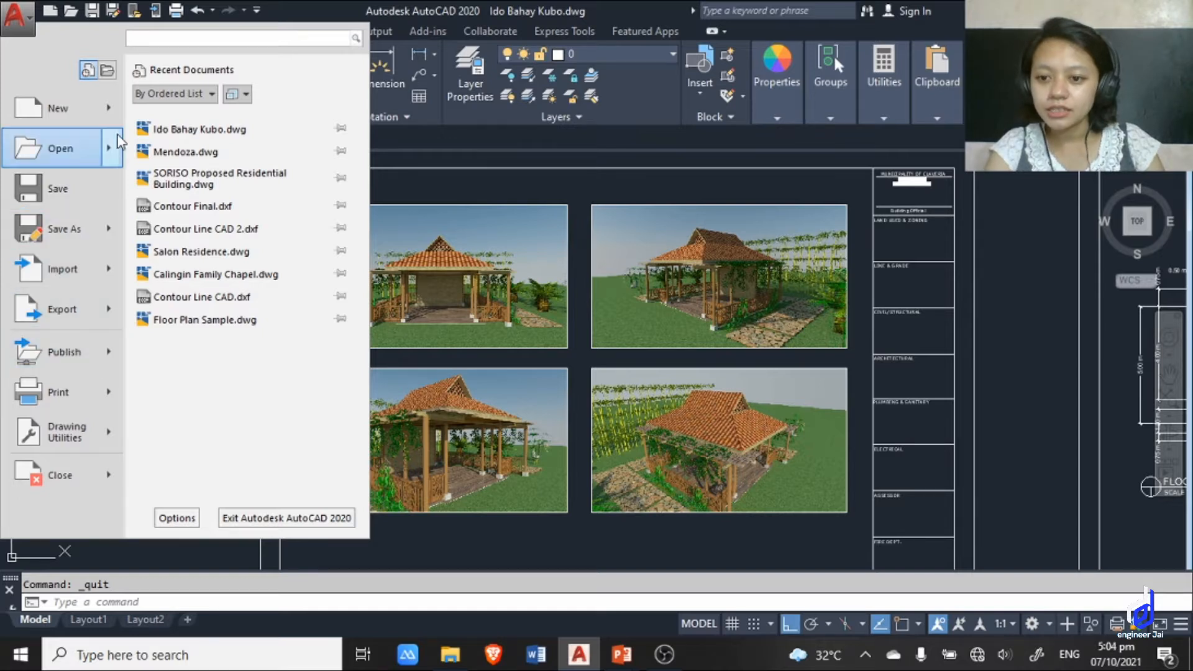
{"action": "left_click", "coordinate": [194, 516]}
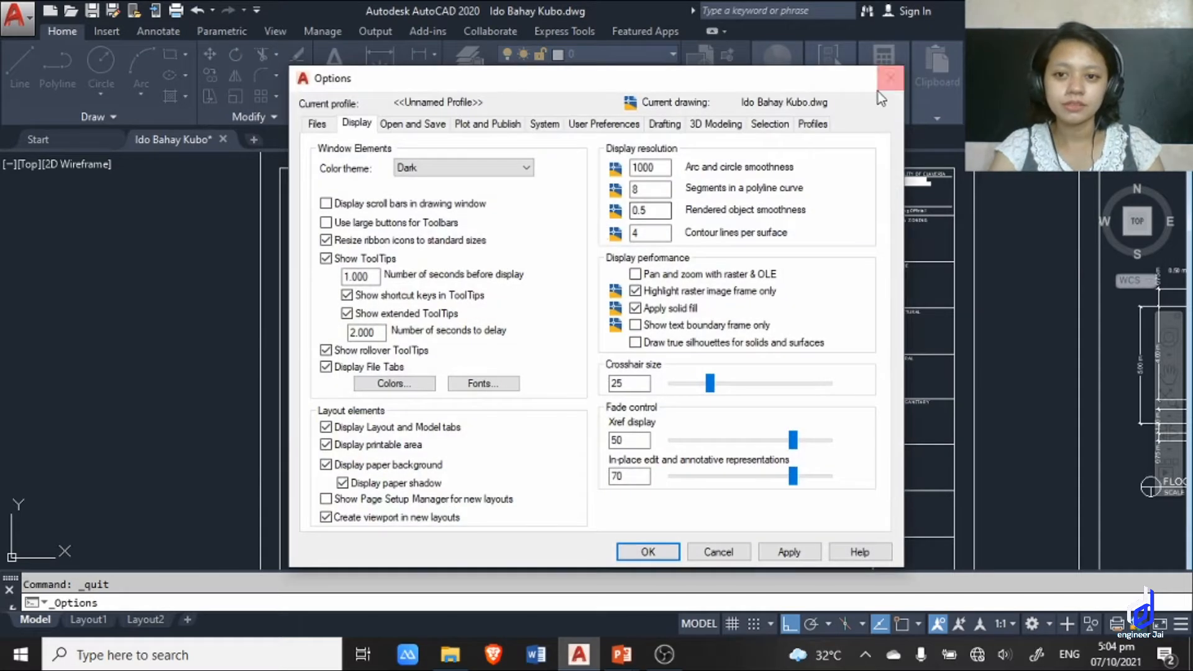
{"action": "left_click", "coordinate": [891, 77]}
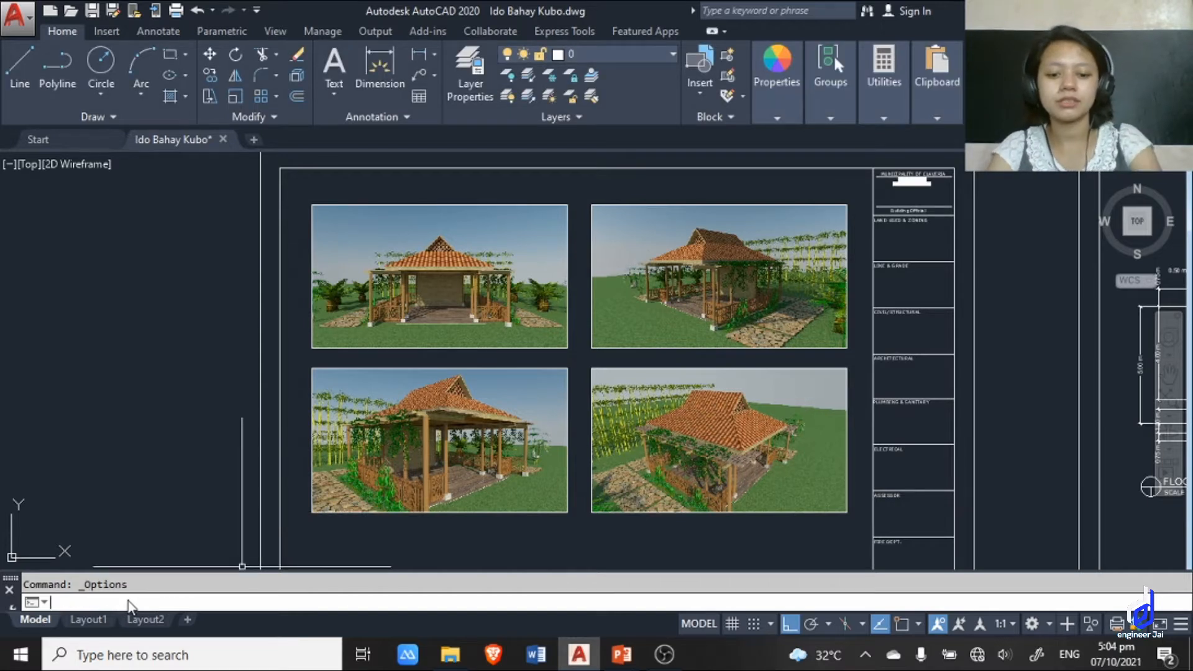
Run the OPTIONS command to open the Options dialog, and move the dialog slightly higher.
{"action": "type", "text": "OPRION"}
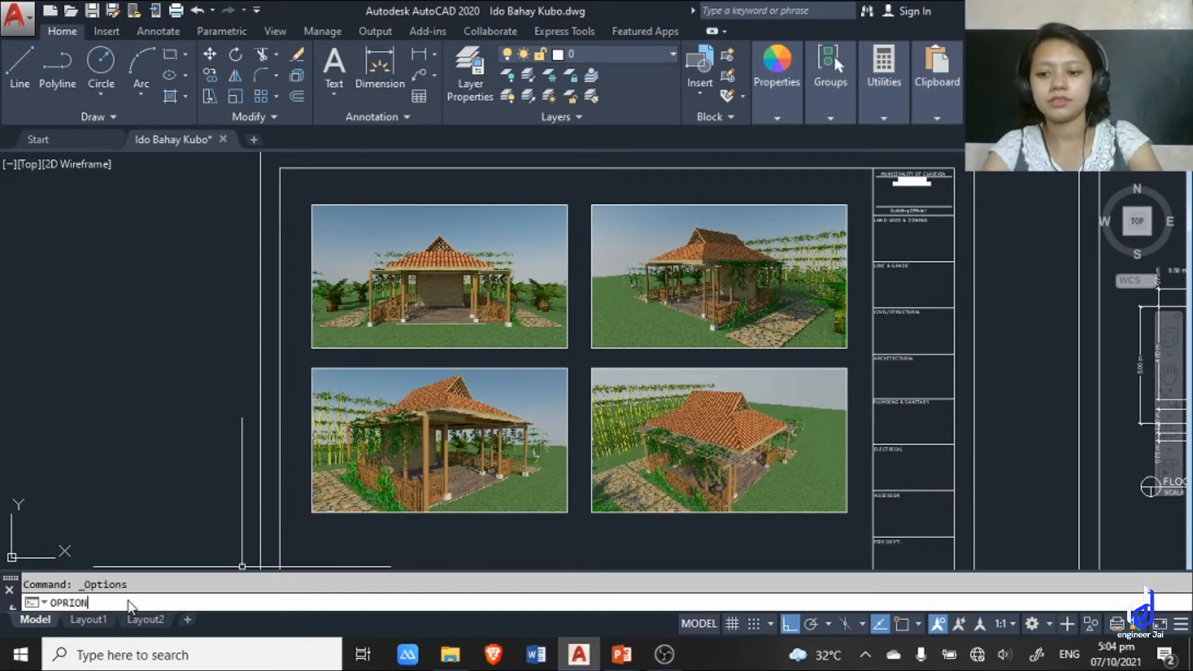
{"action": "key", "text": "BackSpace"}
{"action": "key", "text": "BackSpace"}
{"action": "key", "text": "BackSpace"}
{"action": "key", "text": "BackSpace"}
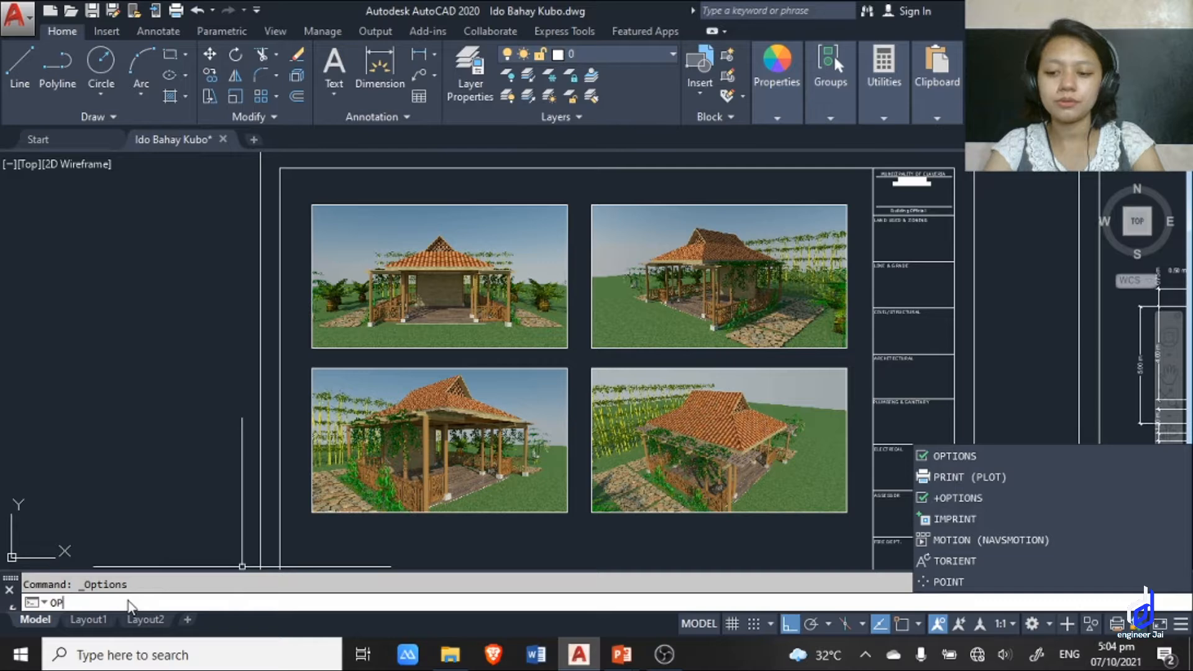
{"action": "type", "text": "TIONS"}
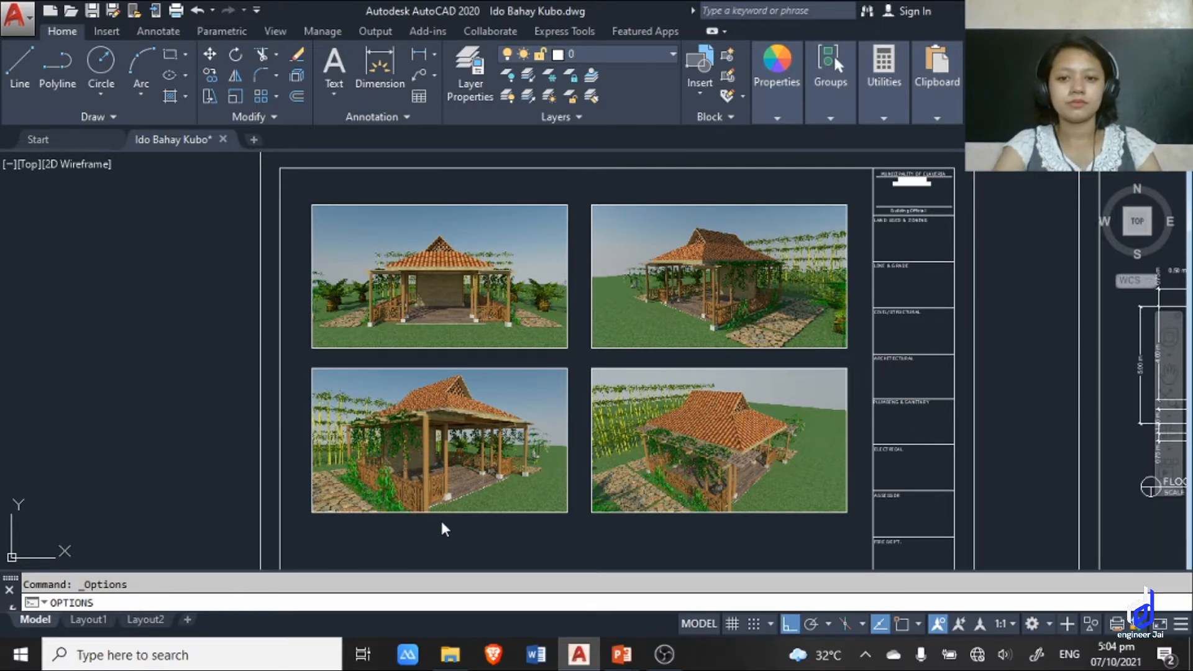
{"action": "key", "text": "Return"}
{"action": "left_click_drag", "start_coordinate": [585, 79], "coordinate": [590, 53]}
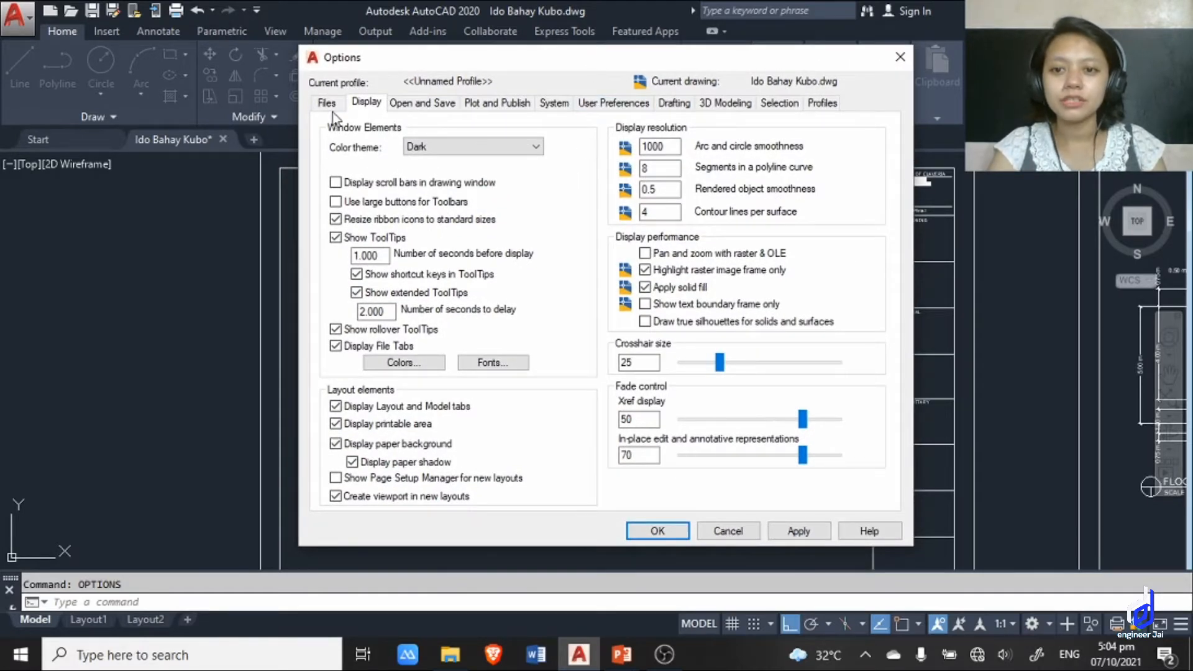
Try the Light color theme for the window elements, and set it back to Dark.
{"action": "left_click", "coordinate": [499, 147]}
{"action": "left_click", "coordinate": [454, 173]}
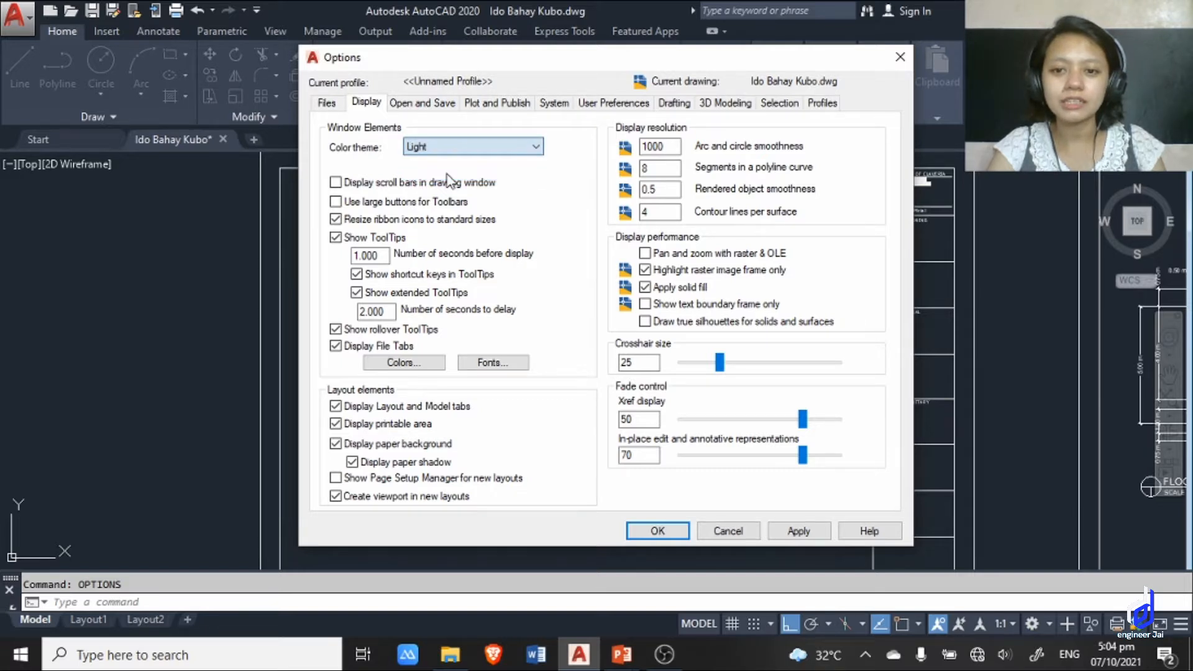
{"action": "left_click", "coordinate": [459, 145]}
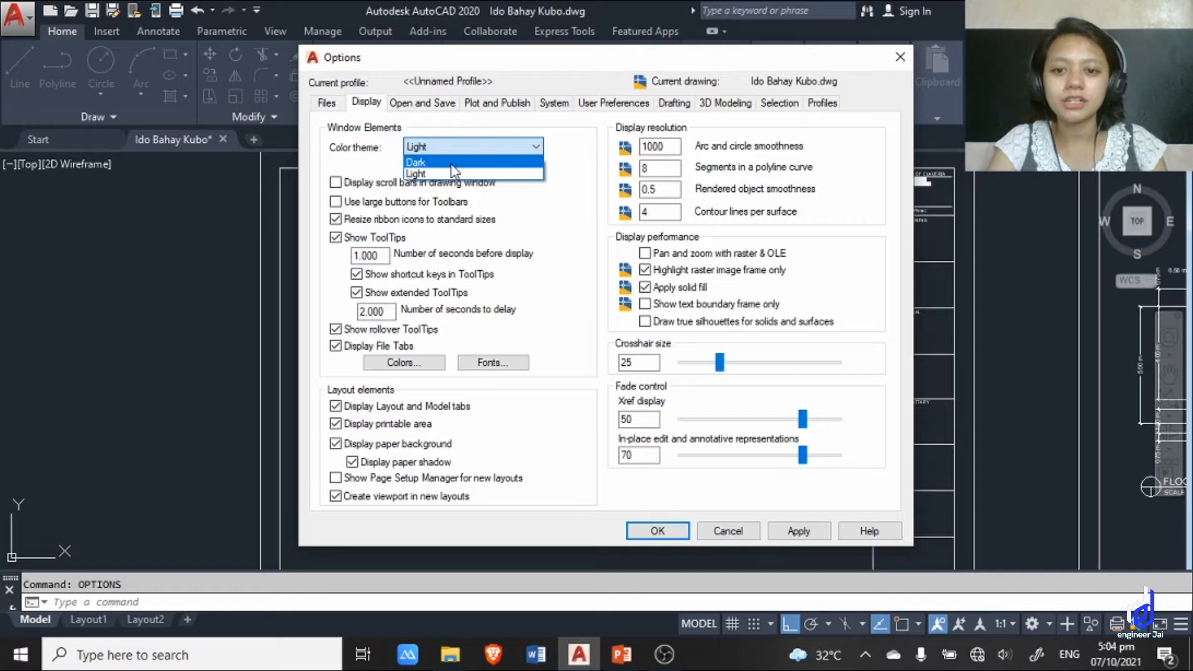
{"action": "left_click", "coordinate": [460, 162]}
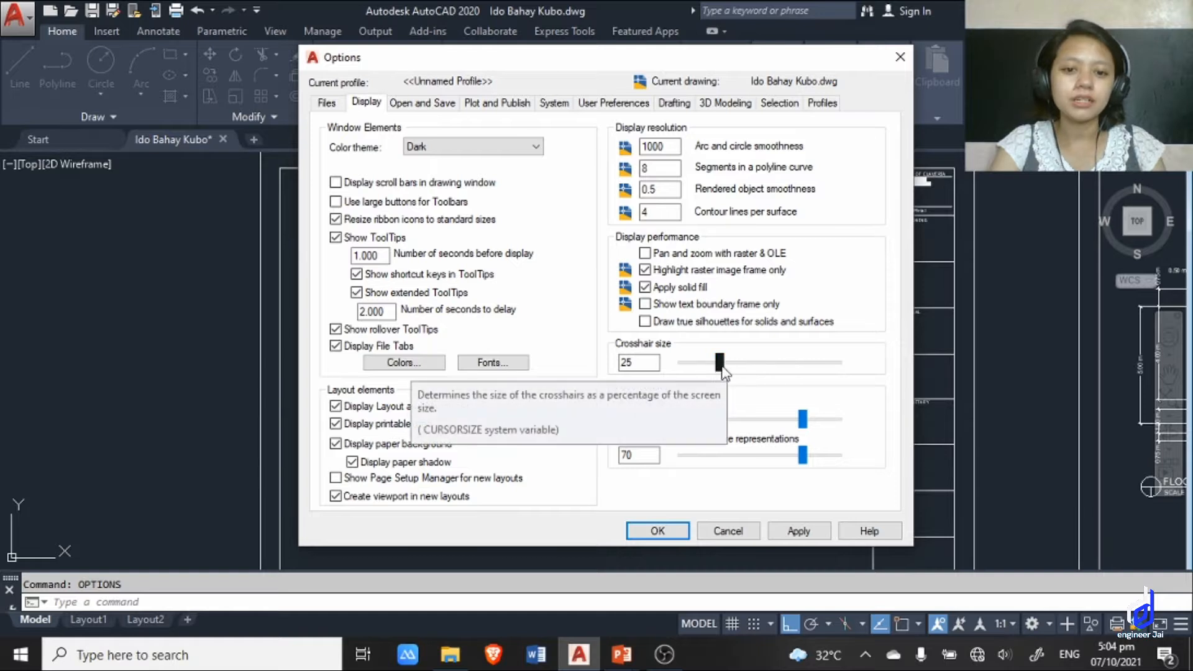
Set the crosshair size to 50, apply it, and check the crosshair over the drawing sheets.
{"action": "left_click_drag", "start_coordinate": [723, 365], "coordinate": [761, 369]}
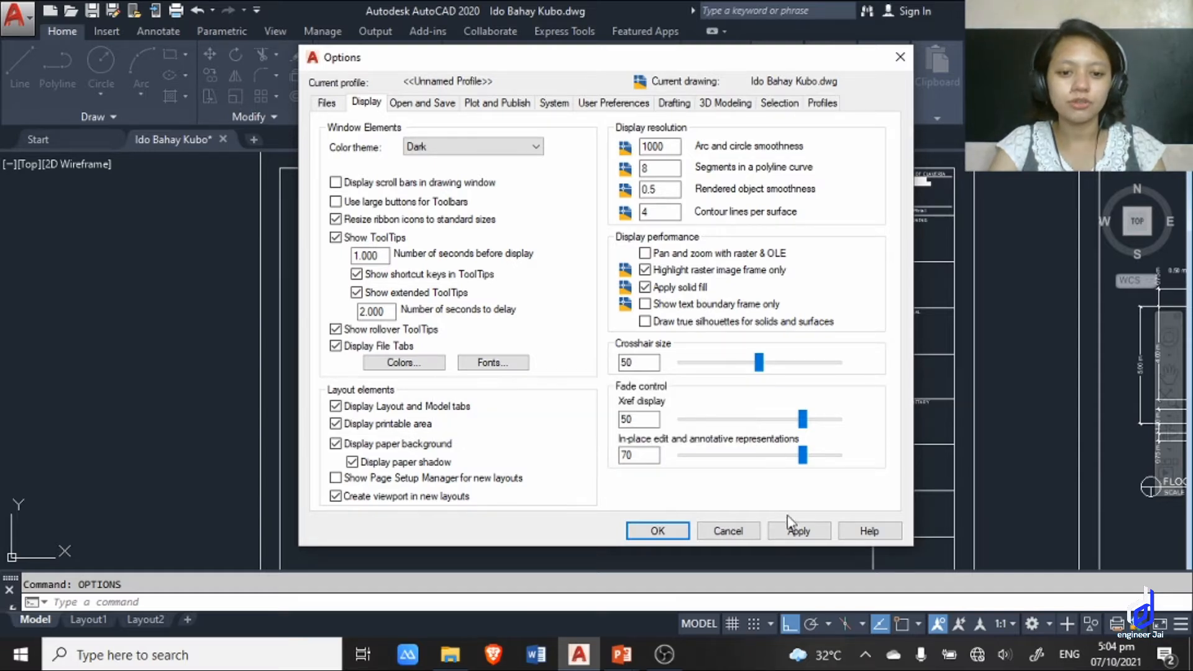
{"action": "left_click", "coordinate": [798, 530]}
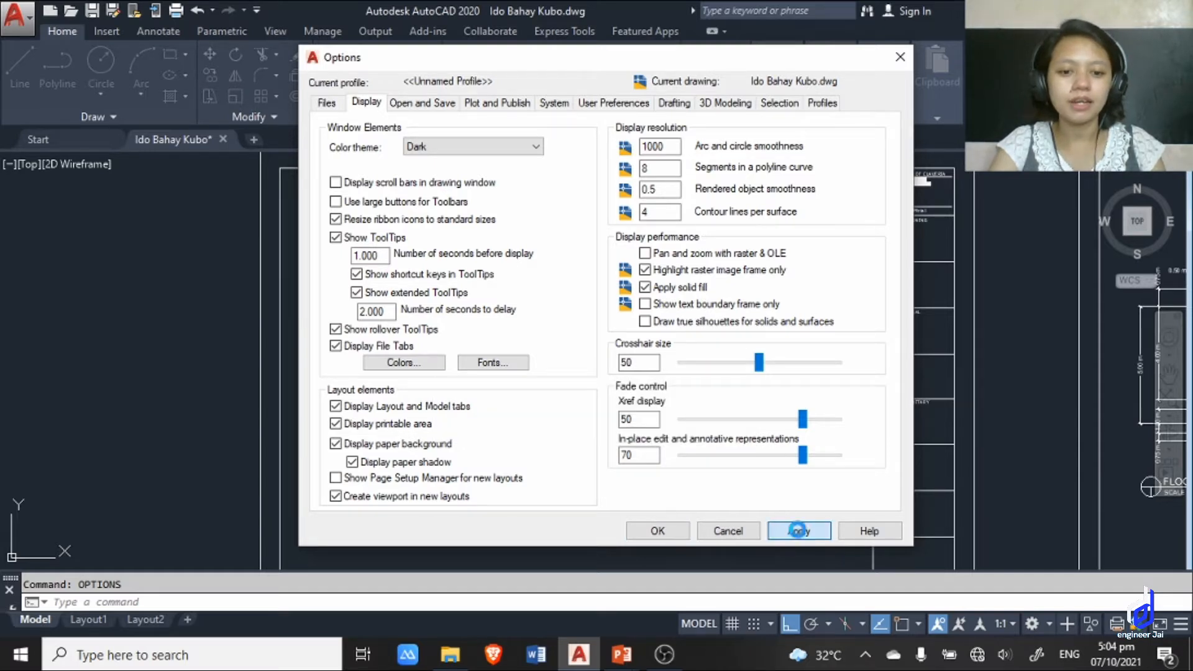
{"action": "left_click", "coordinate": [677, 528]}
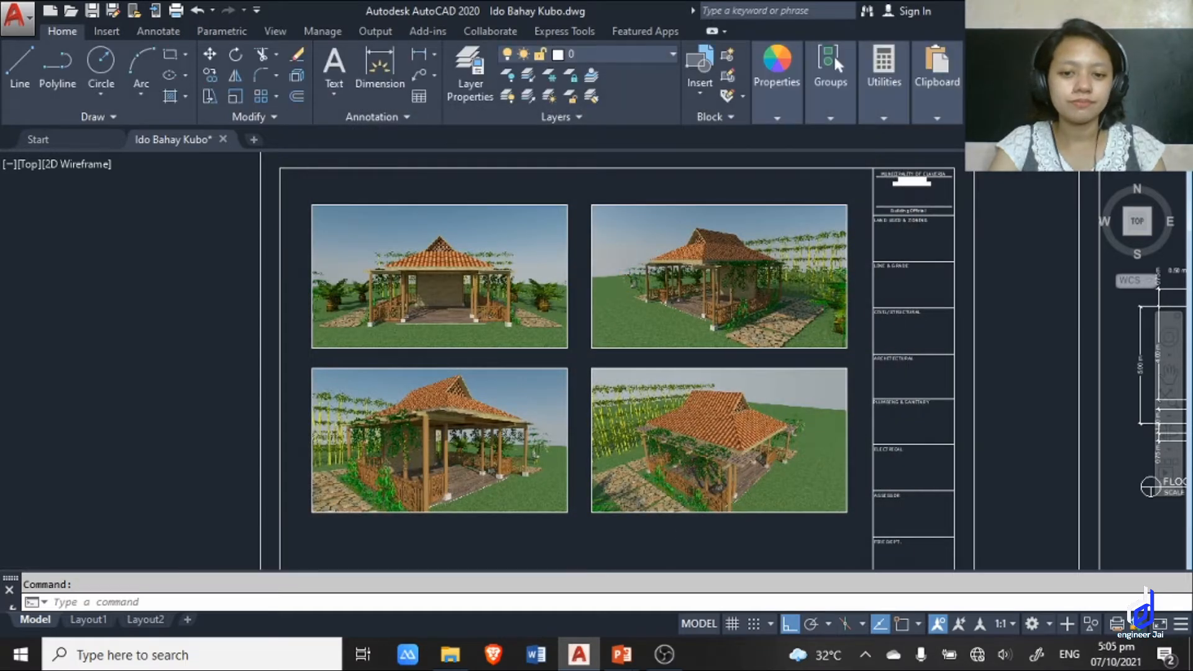
{"action": "scroll", "coordinate": [249, 349], "scroll_direction": "down", "scroll_amount": 4}
{"action": "scroll", "coordinate": [557, 337], "scroll_direction": "up", "scroll_amount": 2}
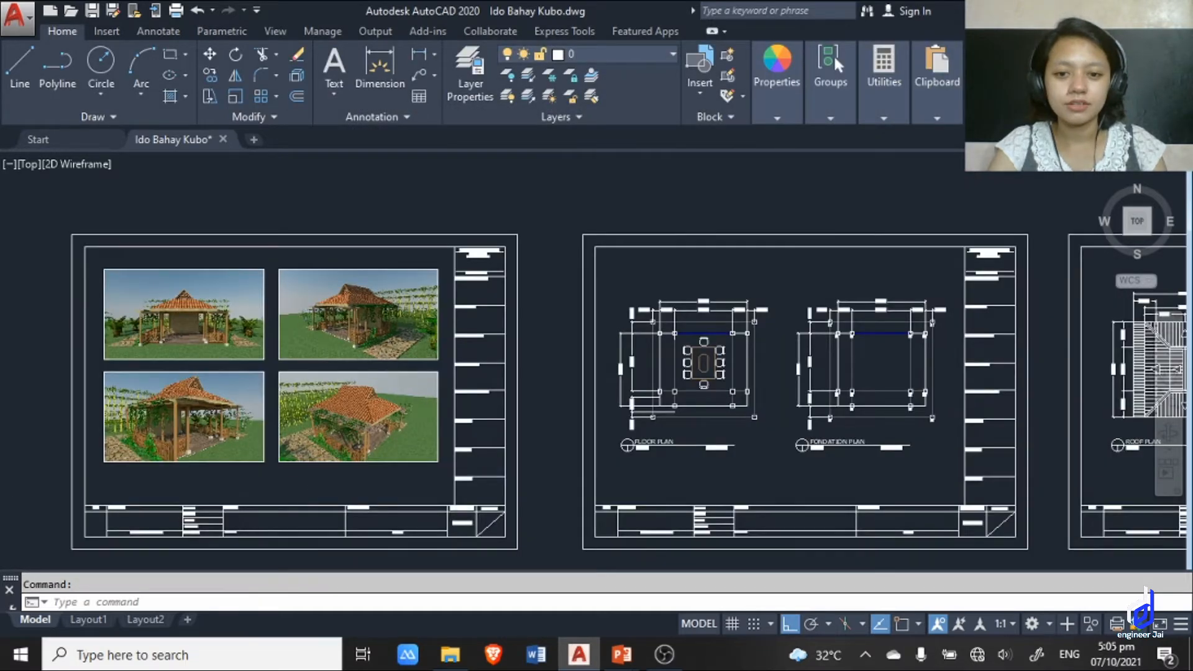
{"action": "scroll", "coordinate": [542, 405], "scroll_direction": "up", "scroll_amount": 3}
{"action": "scroll", "coordinate": [744, 318], "scroll_direction": "down", "scroll_amount": 2}
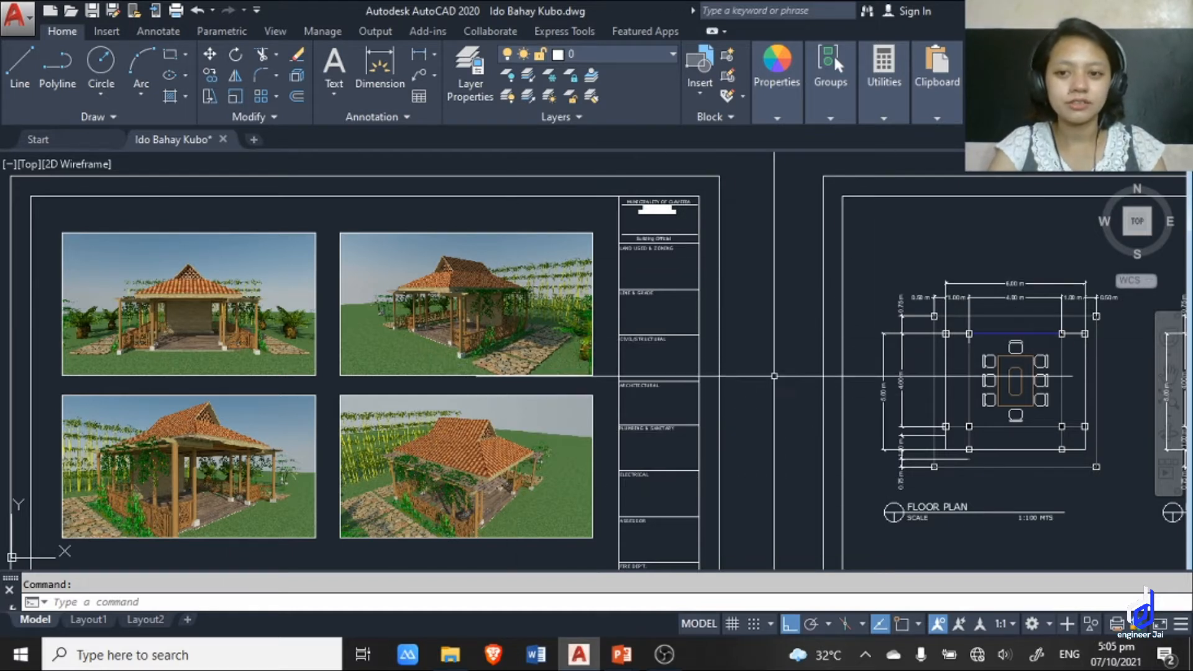
Run the OPTIONS command again, set the crosshair size to 25, and apply the change.
{"action": "type", "text": "OP"}
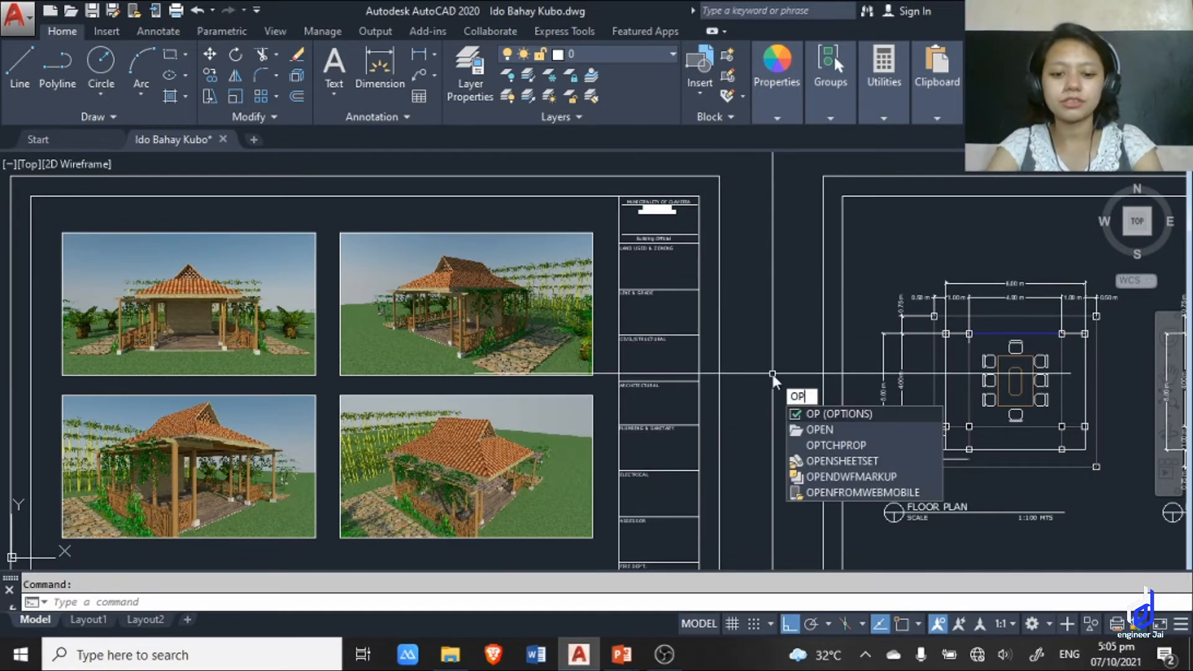
{"action": "type", "text": "R"}
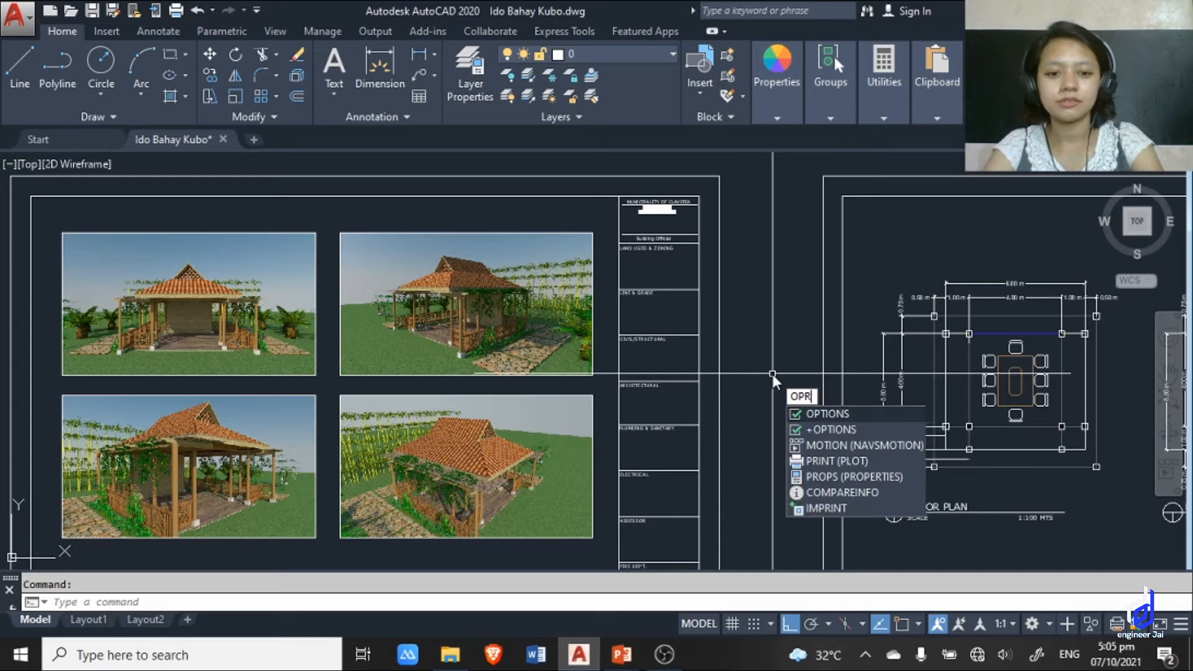
{"action": "key", "text": "BackSpace"}
{"action": "type", "text": "TIONS"}
{"action": "key", "text": "Return"}
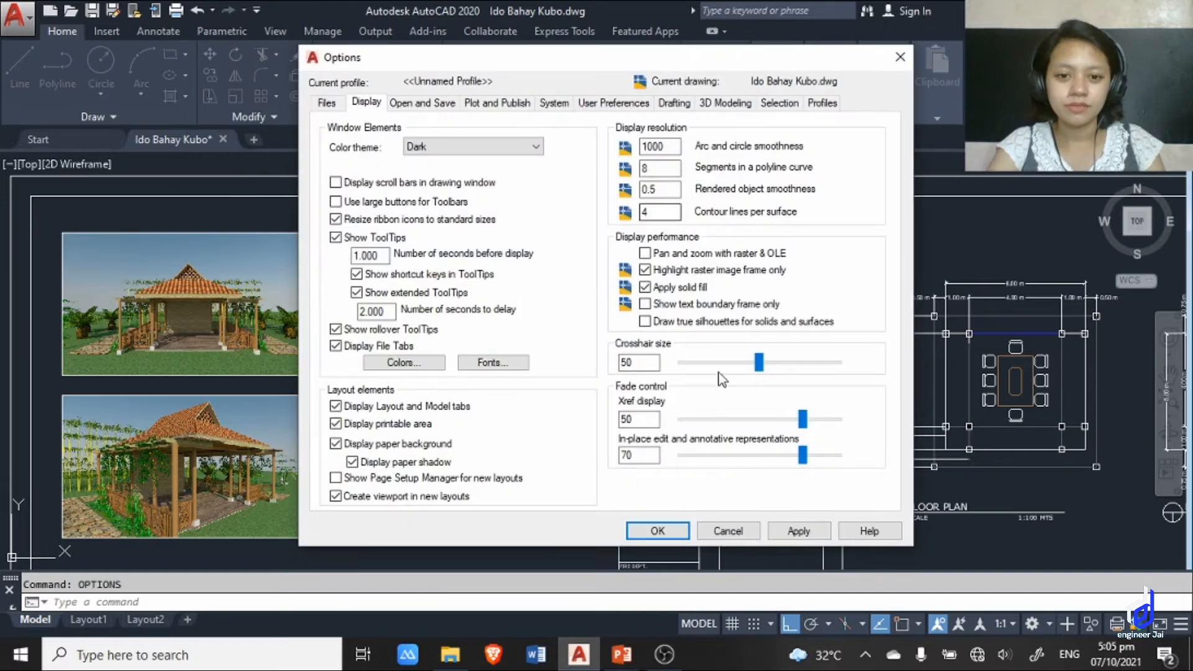
{"action": "left_click_drag", "start_coordinate": [758, 363], "coordinate": [735, 366]}
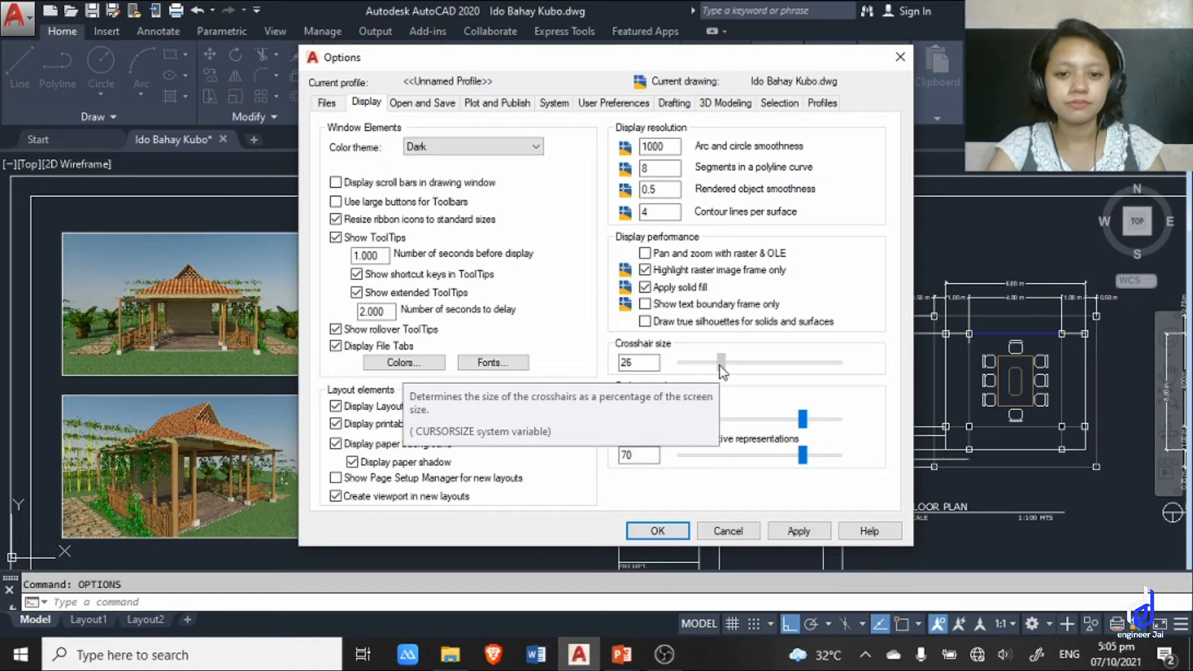
{"action": "left_click_drag", "start_coordinate": [721, 371], "coordinate": [723, 371]}
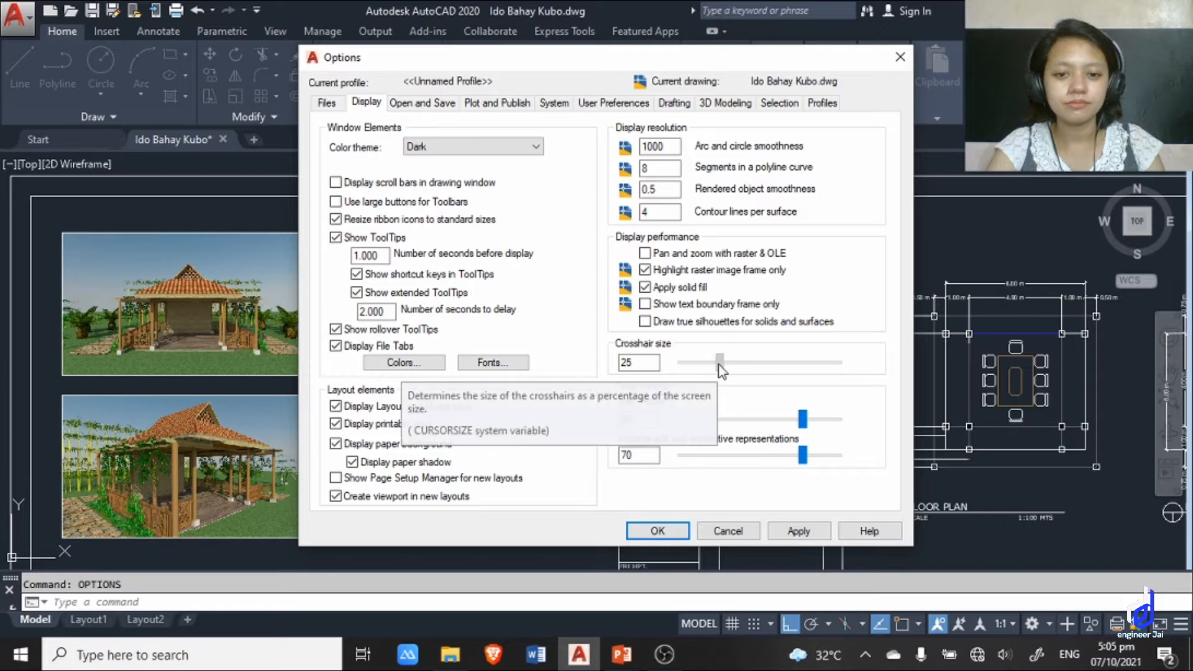
{"action": "left_click", "coordinate": [798, 530]}
{"action": "left_click", "coordinate": [658, 529]}
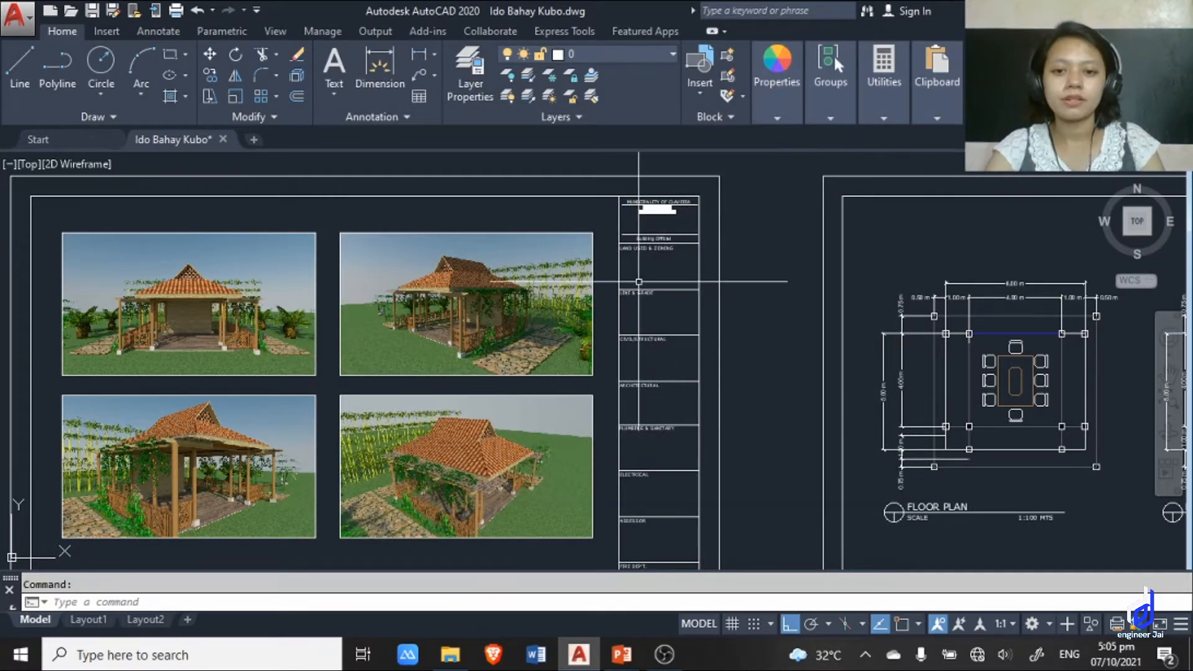
Switch to the PowerPoint slide show and advance to the Units slide.
{"action": "key", "text": "alt+Tab"}
{"action": "key", "text": "alt+Tab"}
{"action": "key", "text": "alt+Tab"}
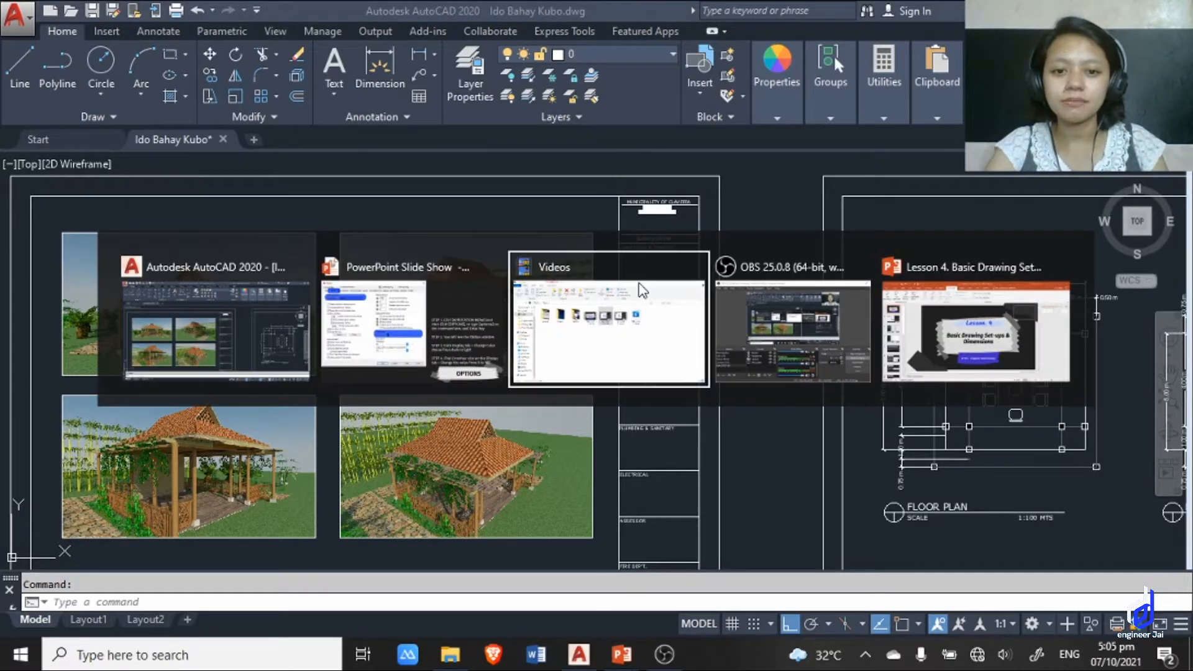
{"action": "key", "text": "alt+Tab"}
{"action": "key", "text": "alt+Tab"}
{"action": "key", "text": "alt+Tab"}
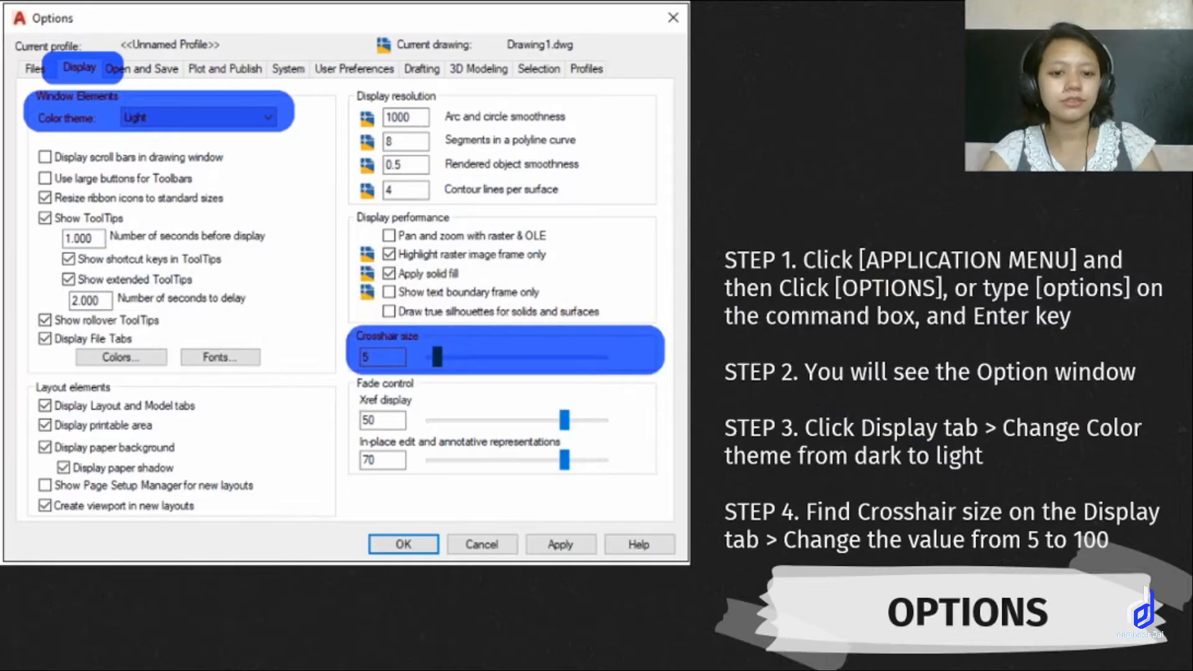
{"action": "key", "text": "Right"}
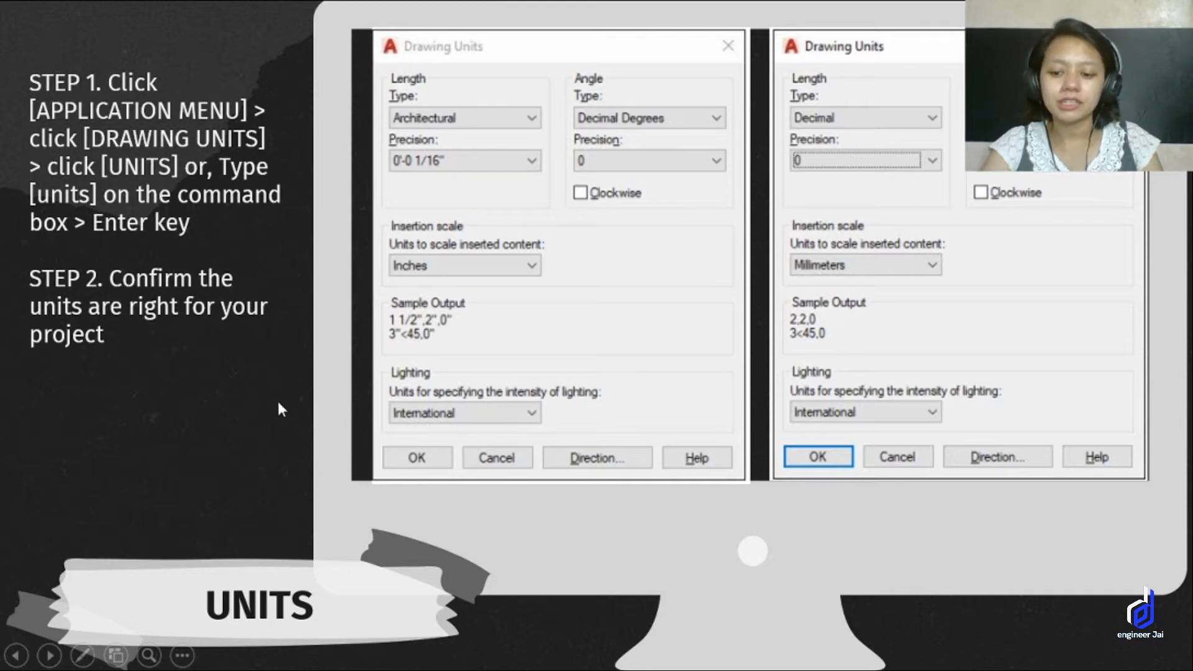
Switch from the slide show back to the Ido Bahay Kubo drawing in AutoCAD.
{"action": "key", "text": "alt+Tab"}
{"action": "key", "text": "alt+Tab"}
{"action": "key", "text": "alt+Tab"}
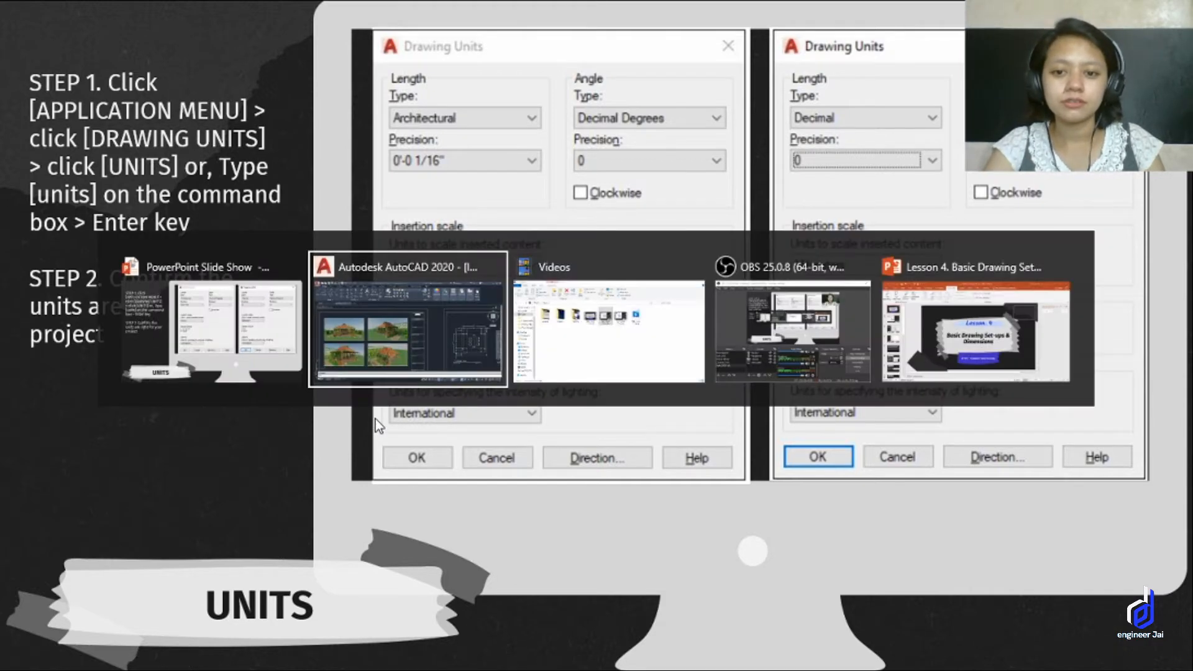
{"action": "key", "text": "alt+Tab"}
{"action": "key", "text": "alt+Tab"}
{"action": "key", "text": "alt+Tab"}
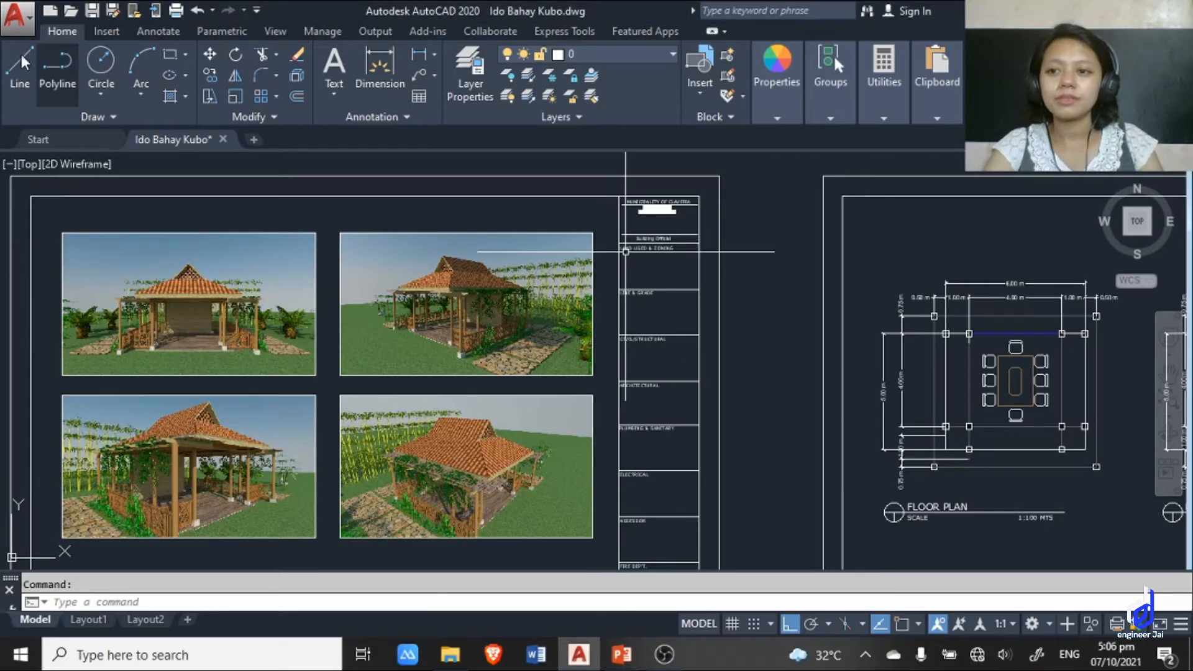
Open the Drawing Units dialog to review the length, angle and insertion scale settings, and close it without changes.
{"action": "left_click", "coordinate": [18, 18]}
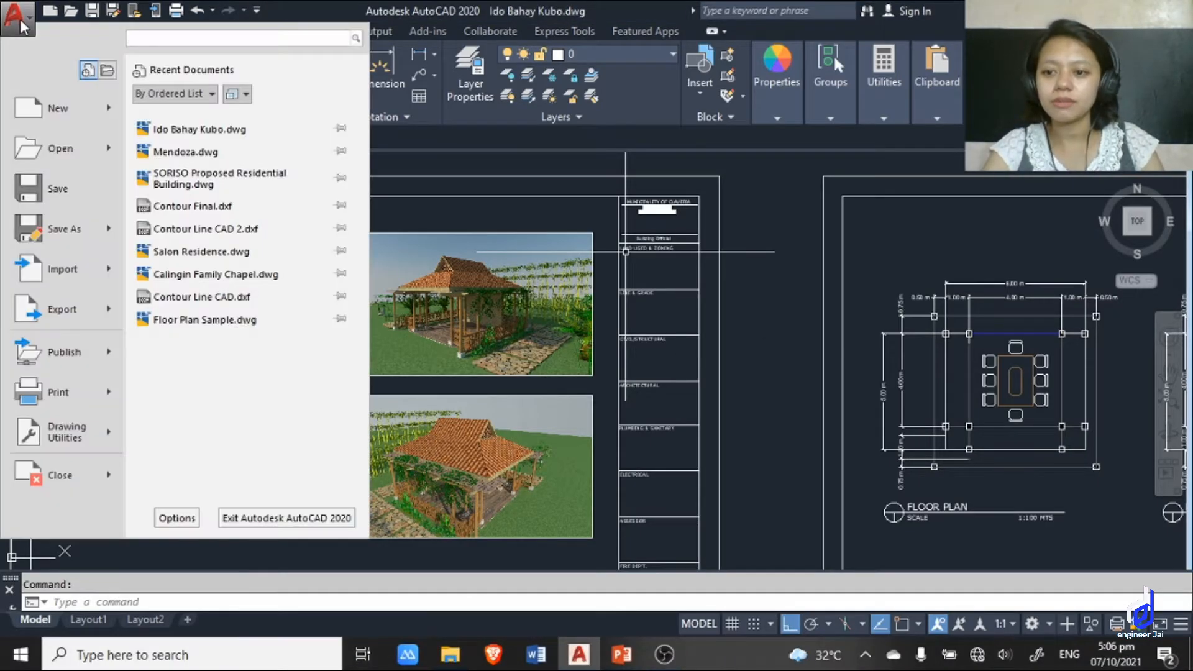
{"action": "left_click", "coordinate": [111, 431]}
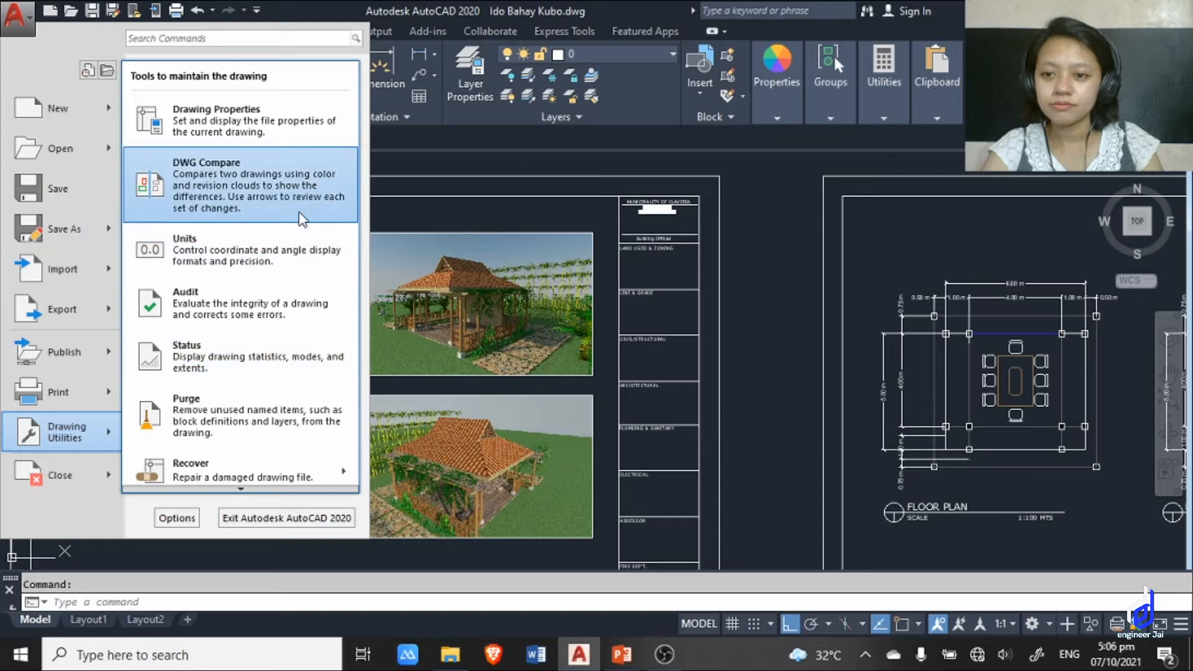
{"action": "left_click", "coordinate": [259, 238]}
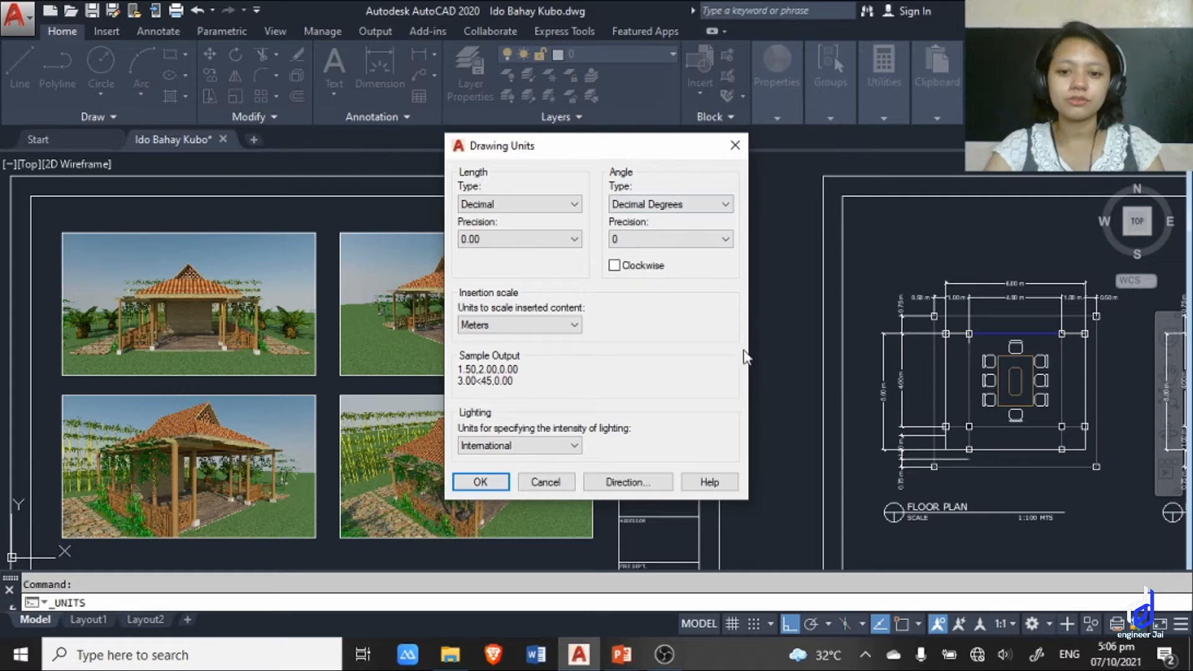
{"action": "left_click", "coordinate": [735, 145]}
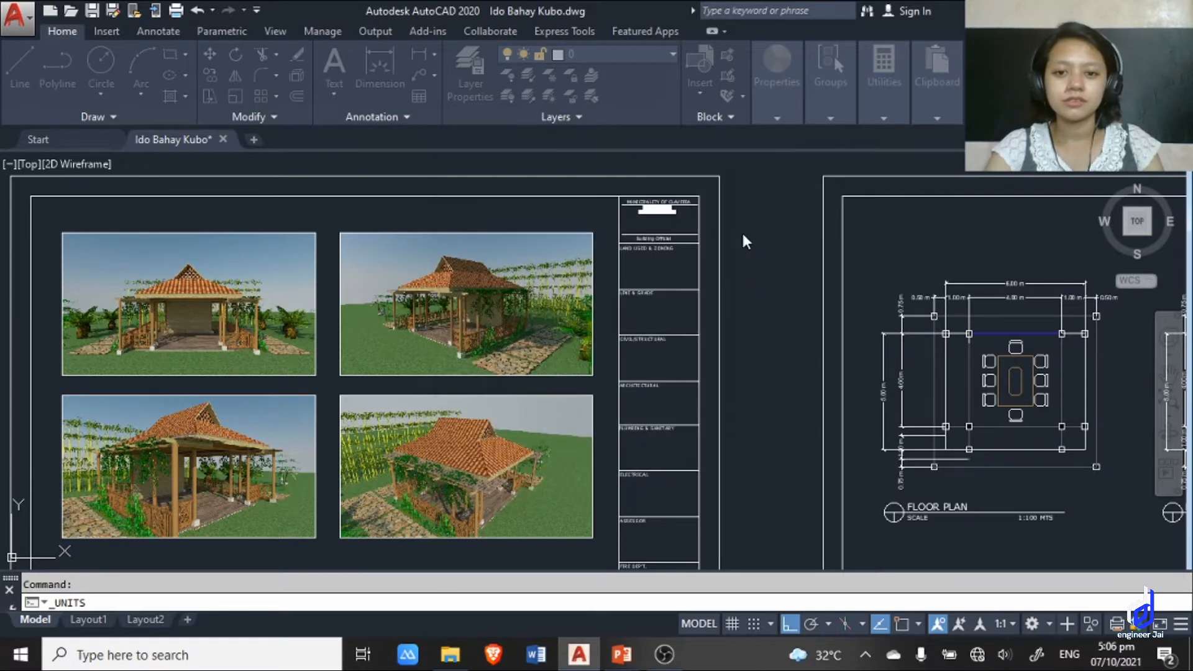
Run the UNITS command and keep Meters as the insertion scale unit for inserted content.
{"action": "left_click", "coordinate": [125, 602]}
{"action": "type", "text": "units"}
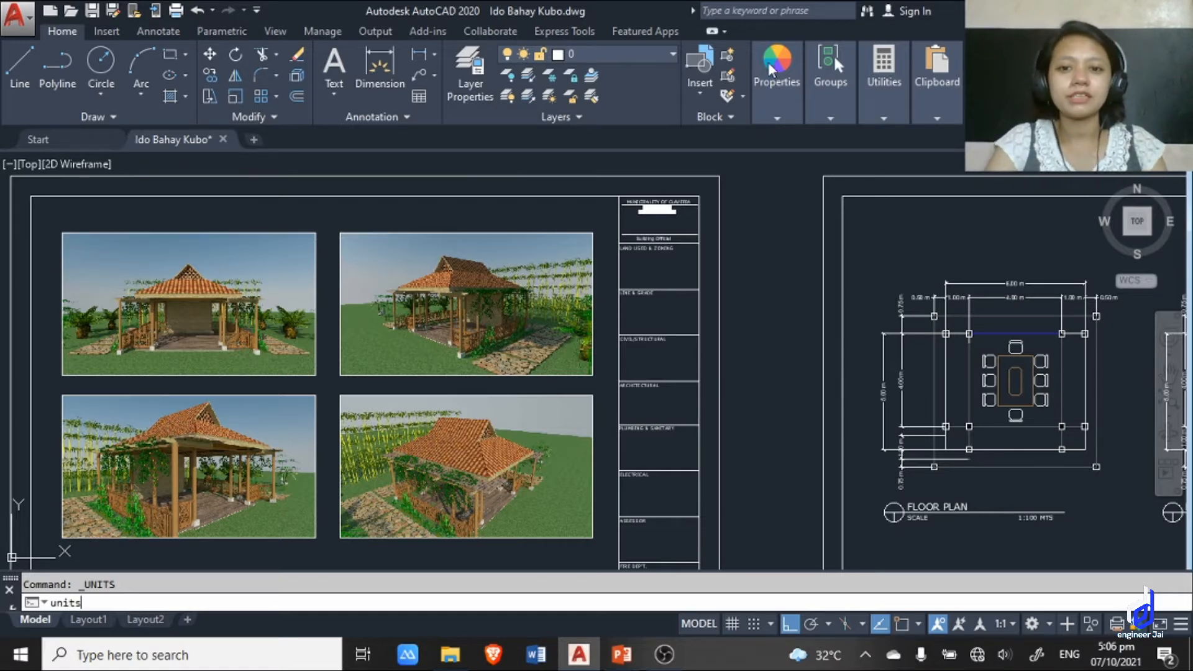
{"action": "key", "text": "Return"}
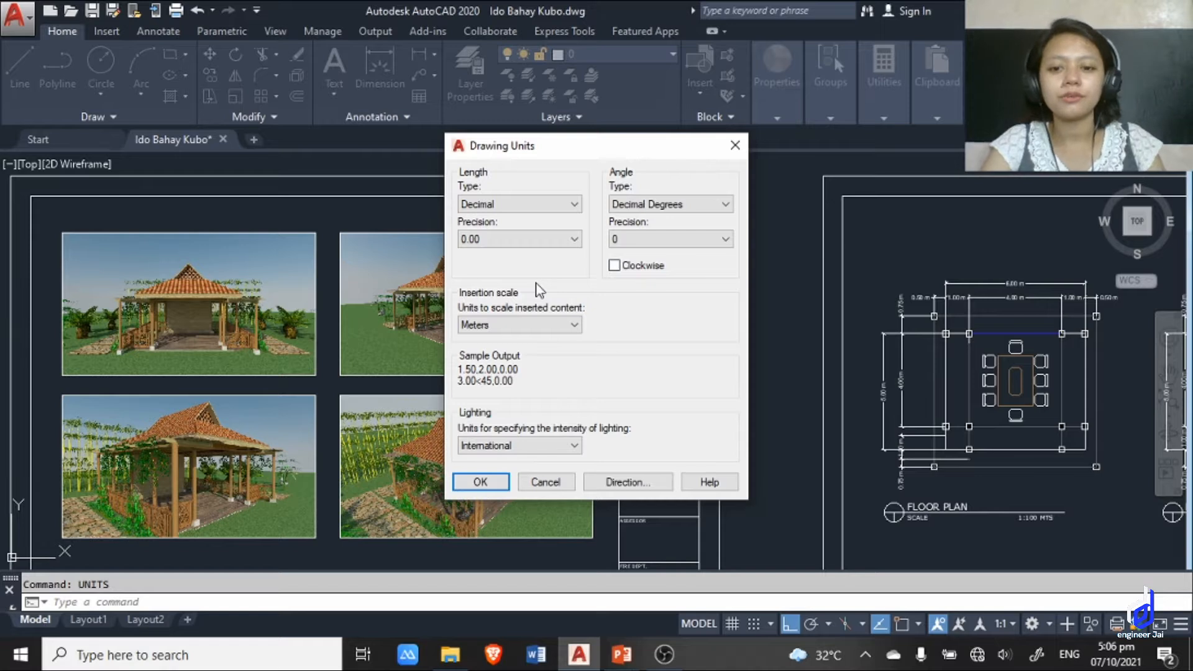
{"action": "left_click", "coordinate": [549, 329]}
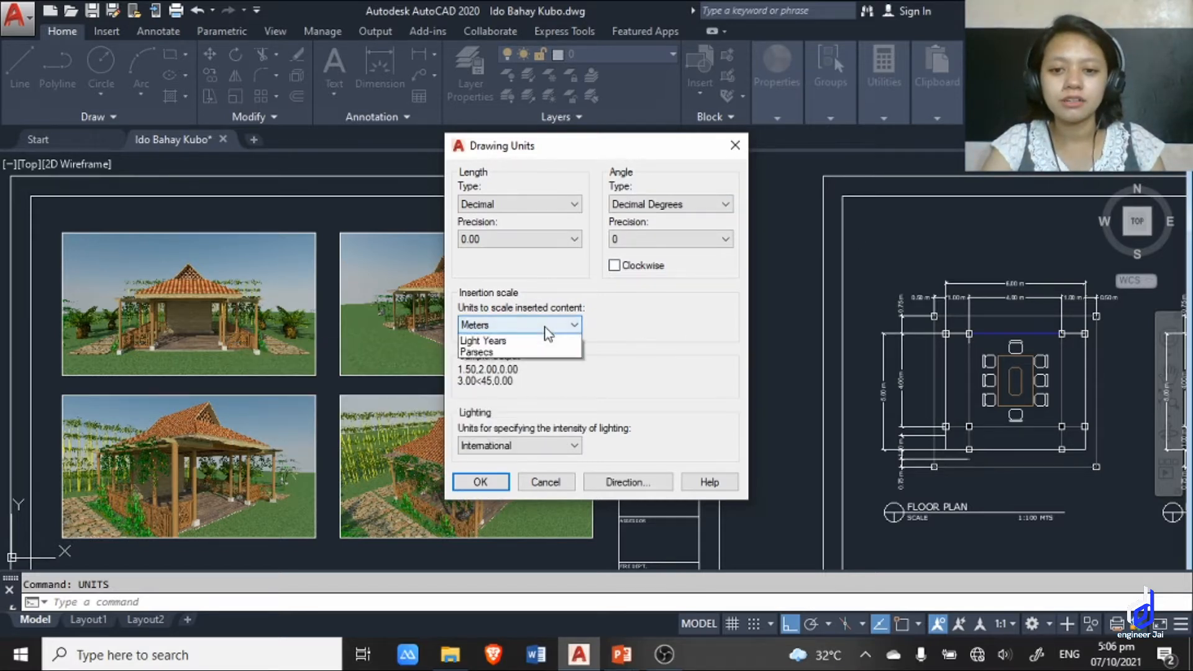
{"action": "left_click", "coordinate": [474, 421]}
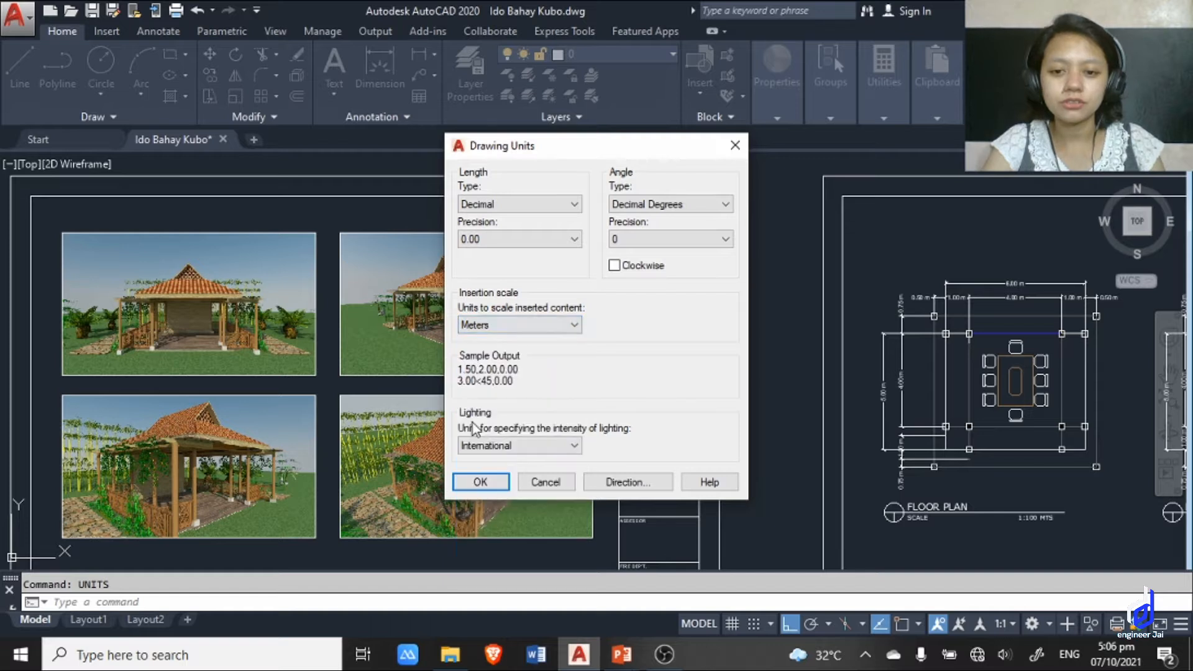
Choose Decimal as the length type with a precision of 0.00.
{"action": "left_click", "coordinate": [537, 202]}
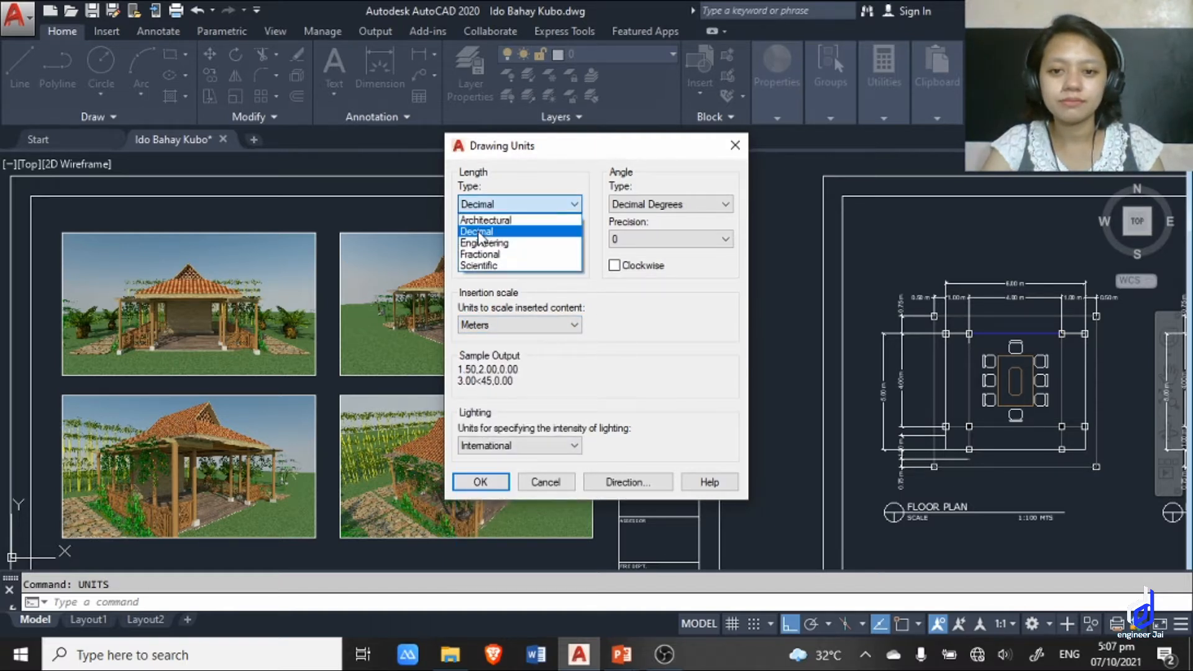
{"action": "left_click", "coordinate": [480, 231]}
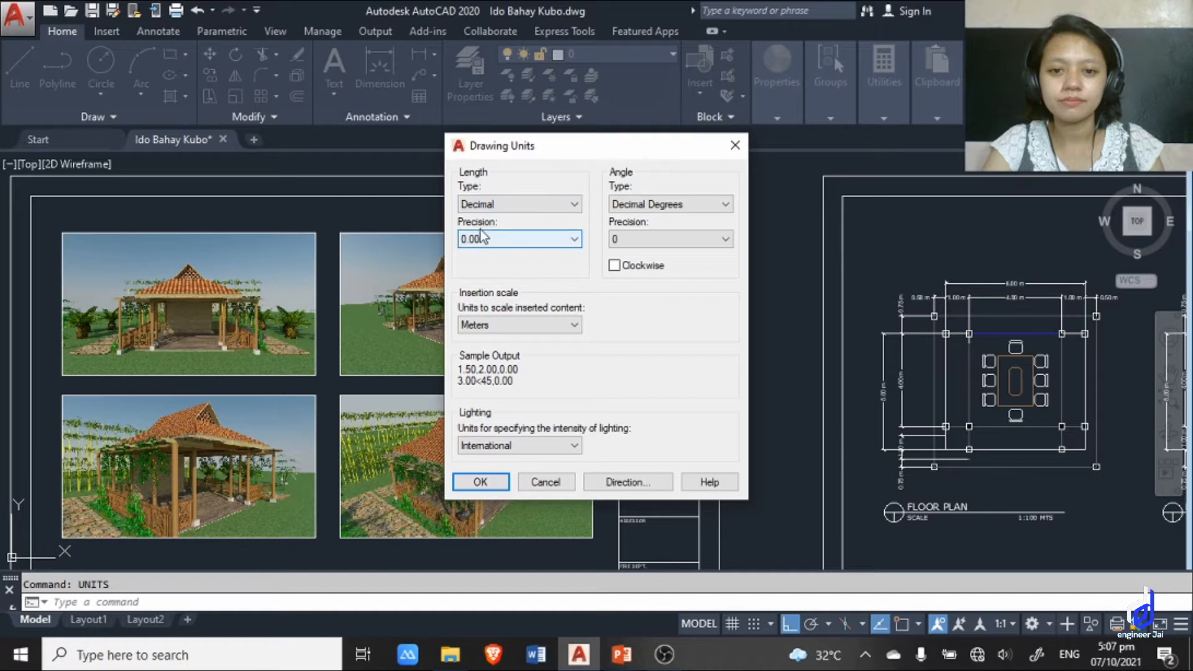
{"action": "left_click", "coordinate": [528, 242]}
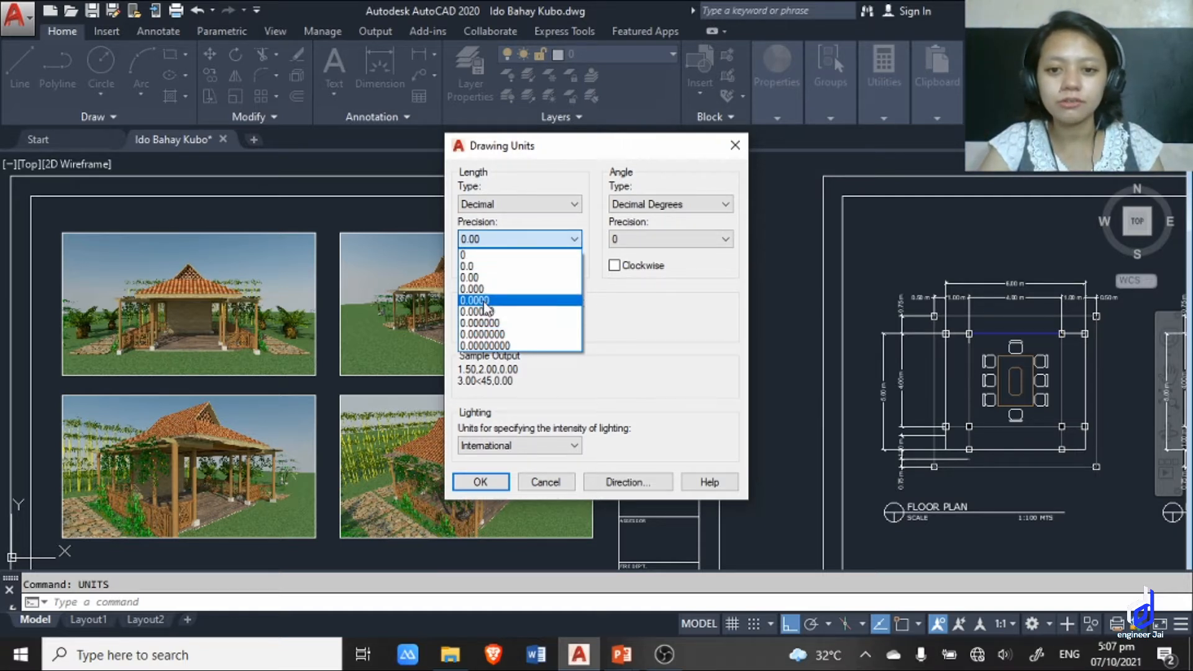
{"action": "left_click", "coordinate": [472, 277]}
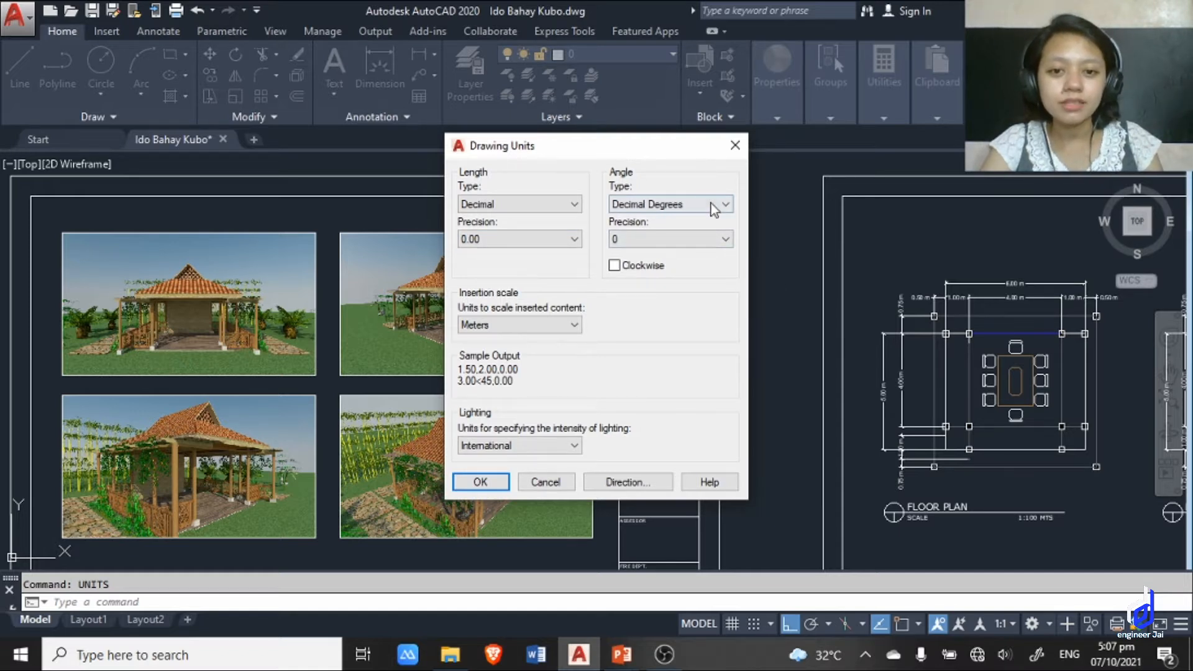
Choose Decimal Degrees as the angle type and accept the drawing units.
{"action": "left_click", "coordinate": [681, 203]}
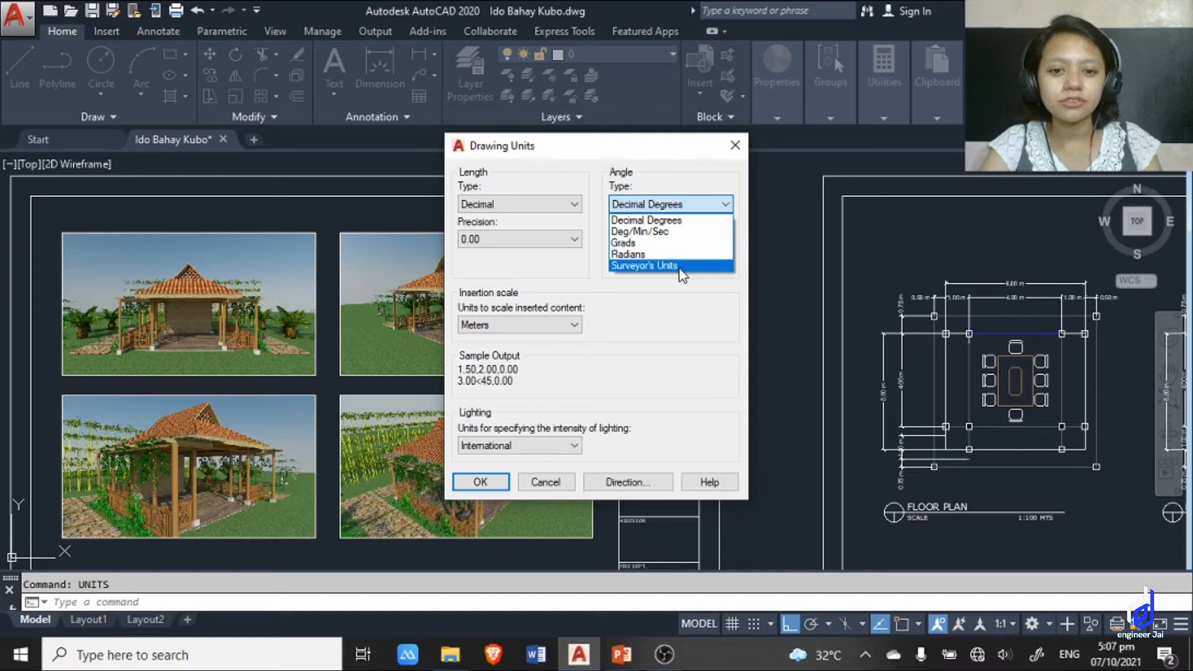
{"action": "left_click", "coordinate": [679, 295]}
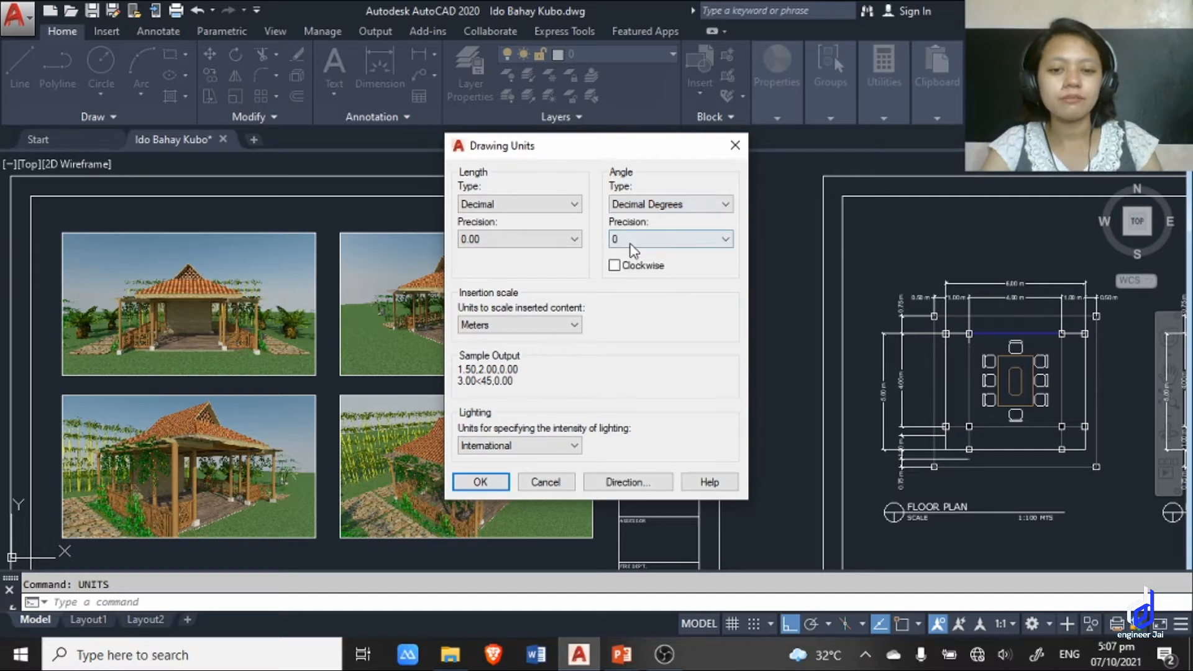
{"action": "left_click", "coordinate": [706, 202]}
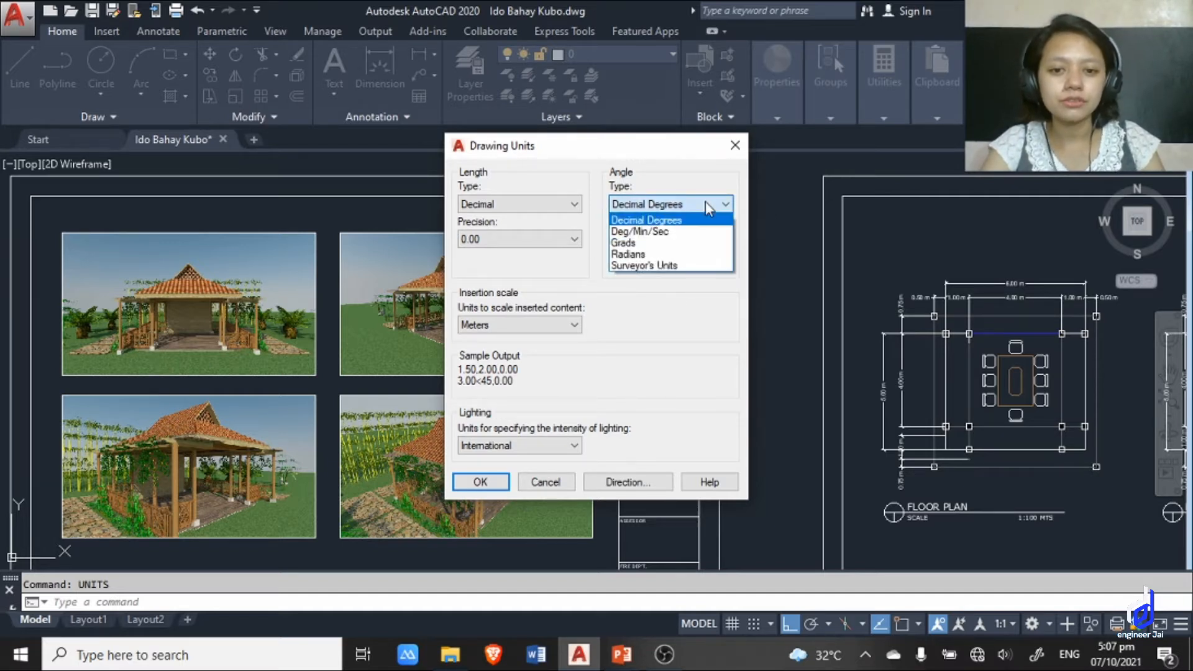
{"action": "left_click", "coordinate": [669, 222]}
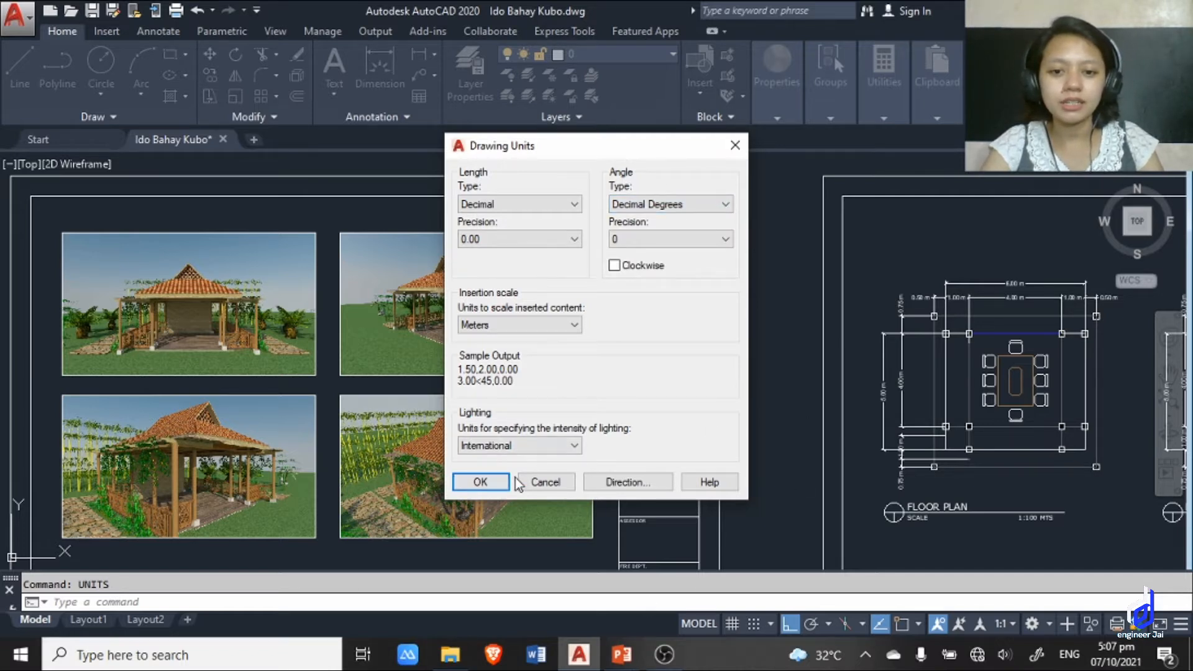
{"action": "left_click", "coordinate": [481, 482]}
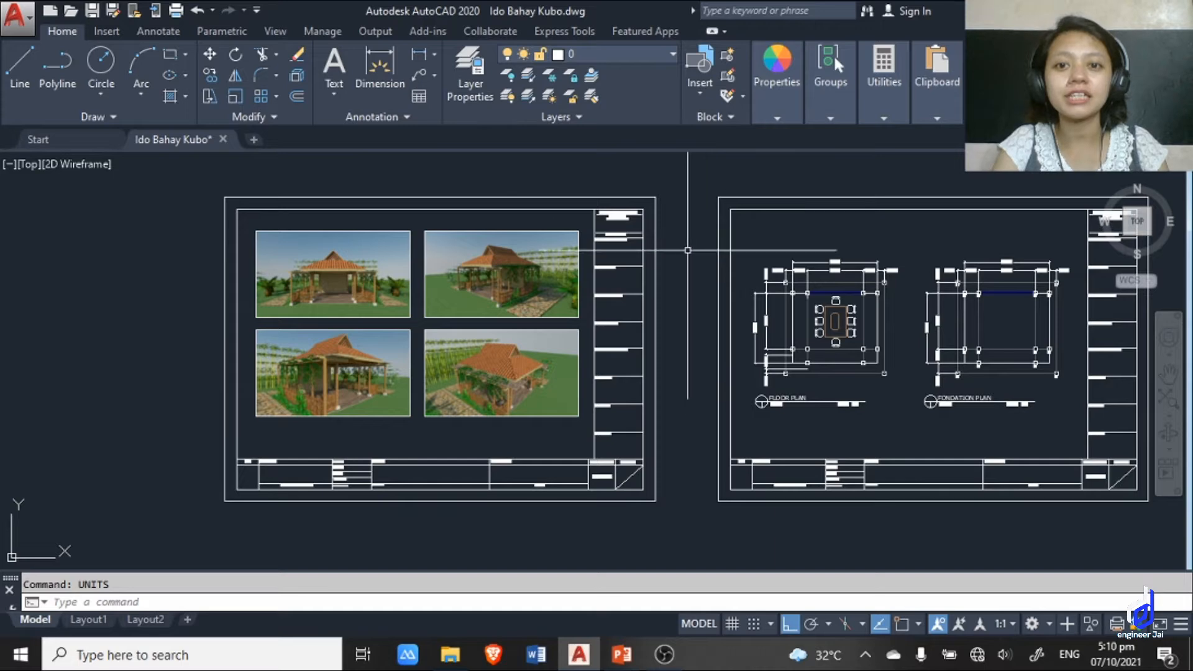
Switch to the PowerPoint slide show and advance to the Properties slide.
{"action": "key", "text": "alt+Tab"}
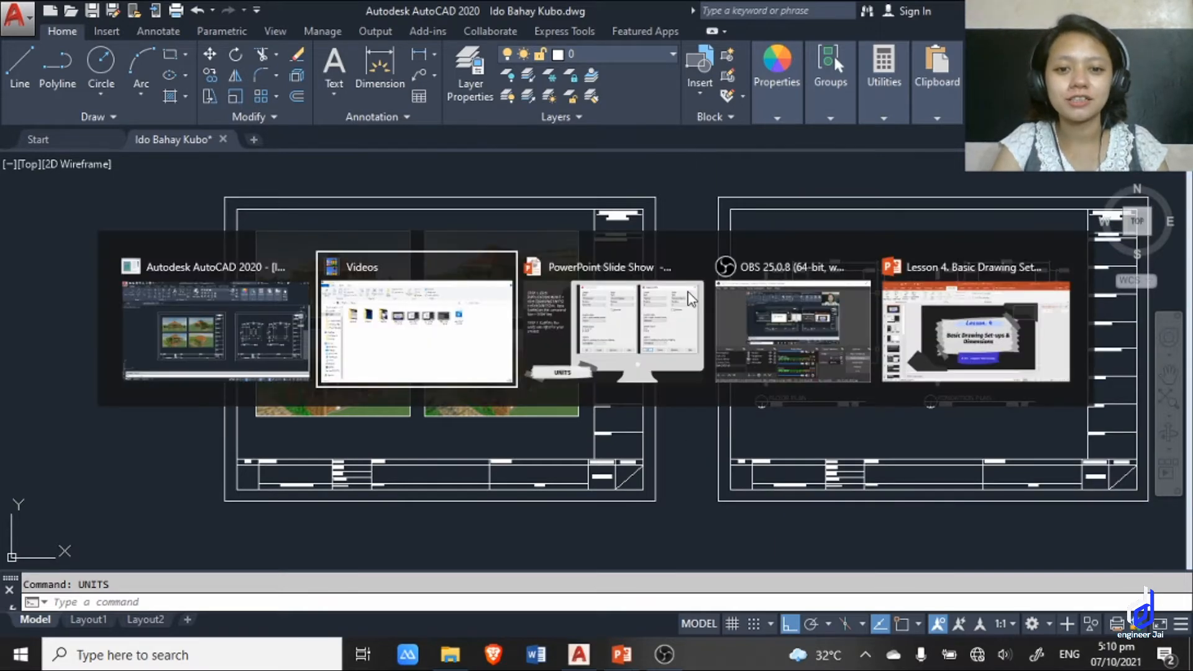
{"action": "key", "text": "alt+Tab"}
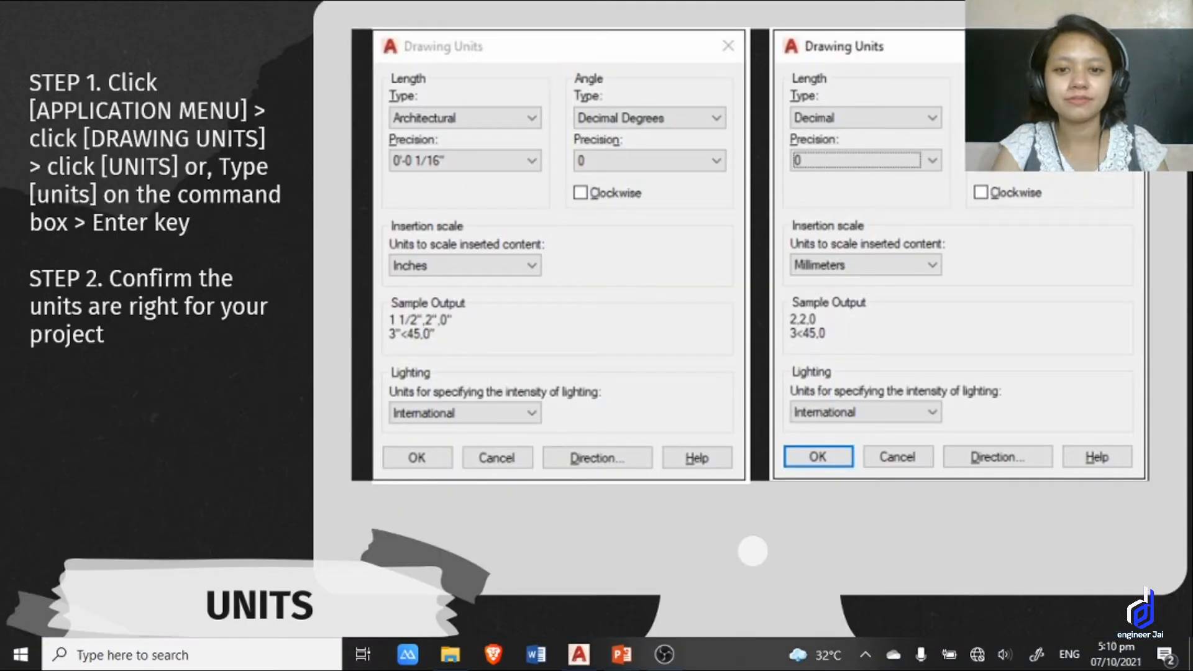
{"action": "left_click", "coordinate": [749, 348]}
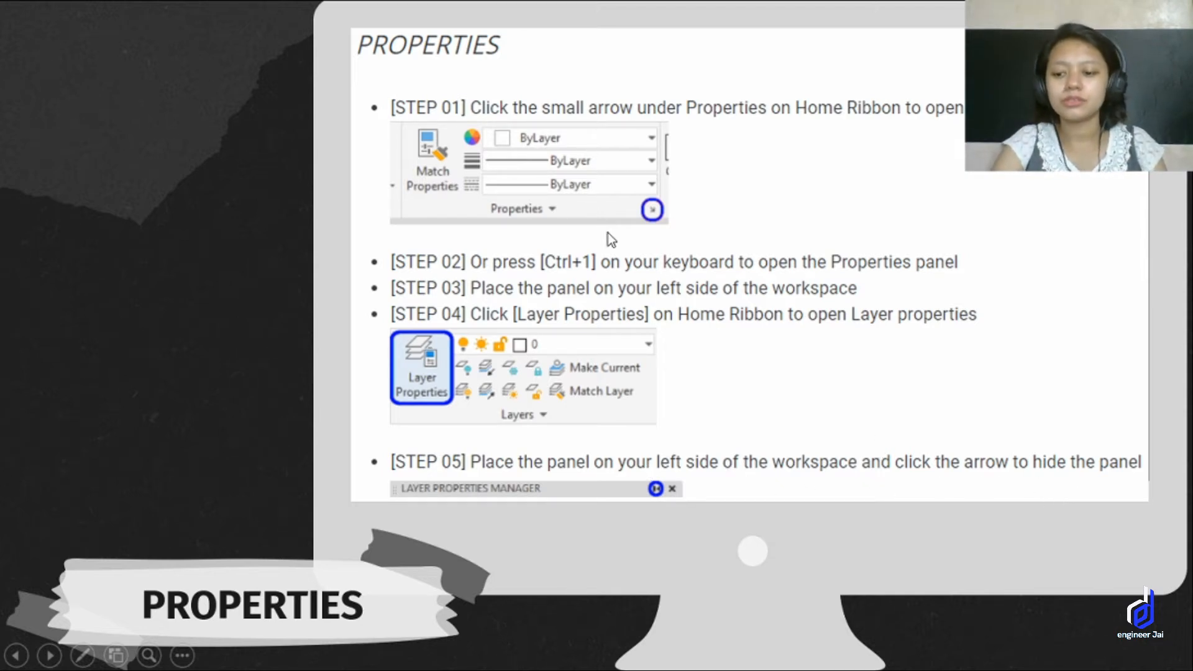
Switch back to the Ido Bahay Kubo drawing in AutoCAD and review its list of layers without changing the current one.
{"action": "key", "text": "alt+Tab"}
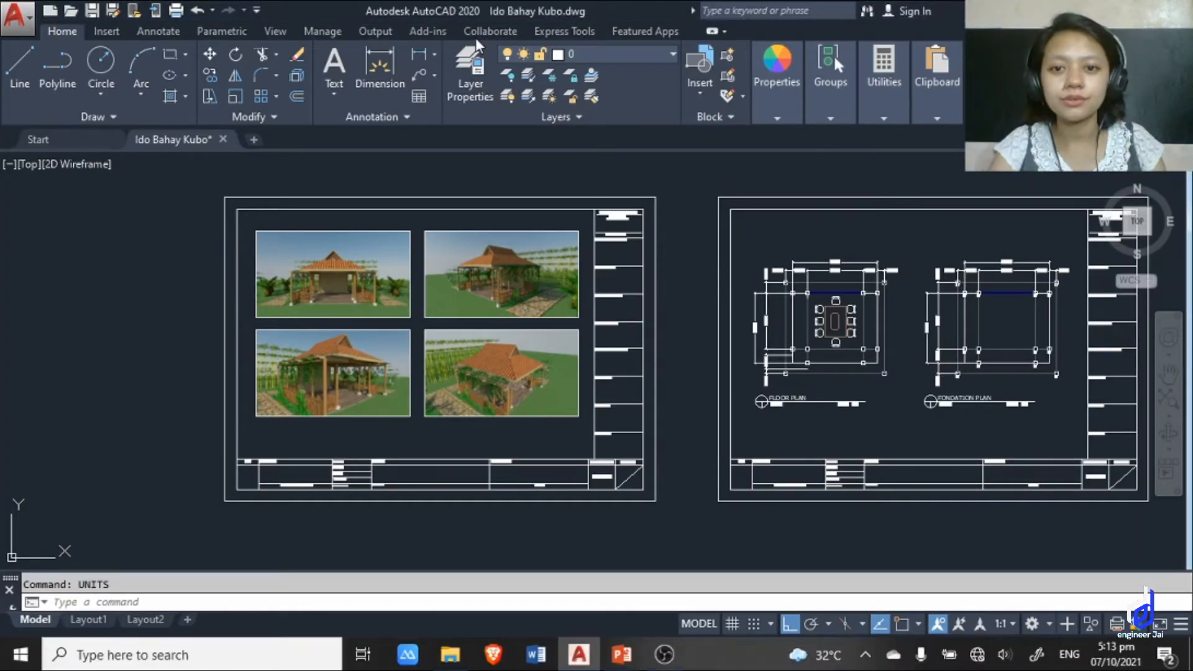
{"action": "left_click", "coordinate": [596, 55]}
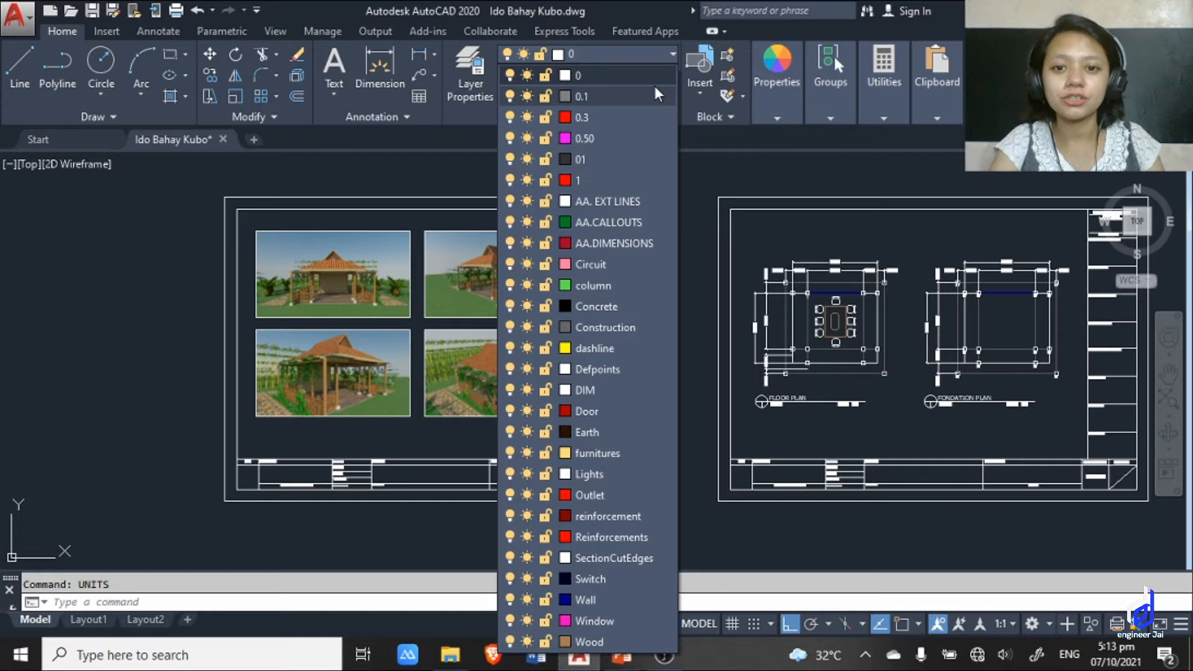
{"action": "left_click", "coordinate": [685, 139]}
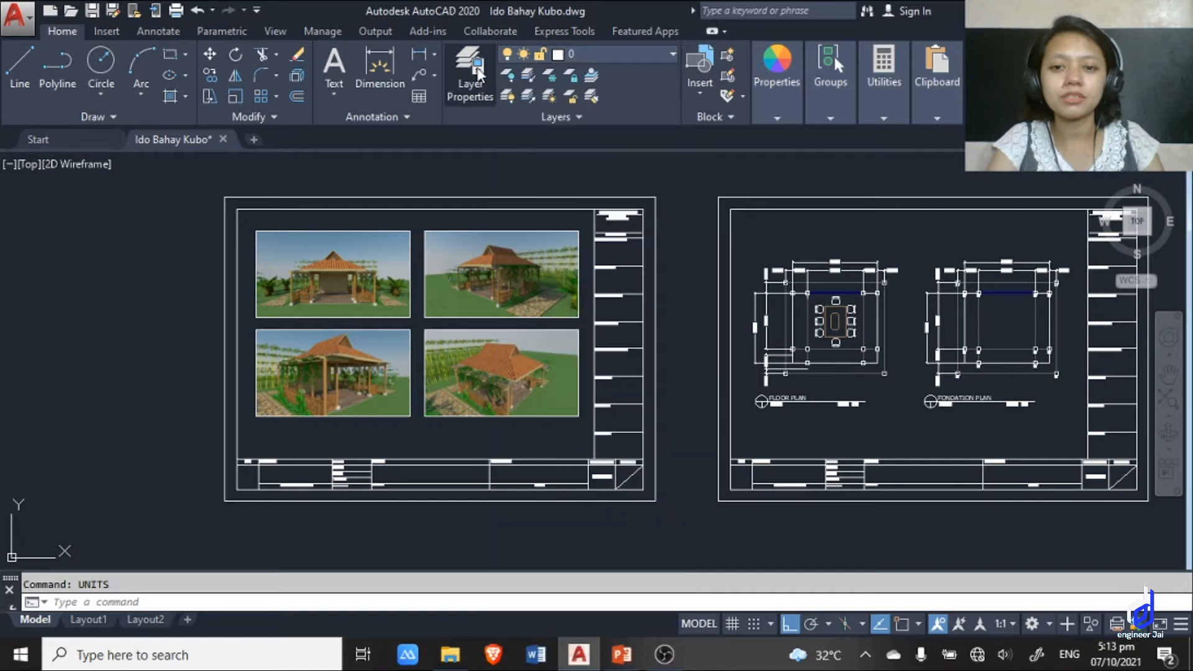
Review the layers in the Layer Properties Manager, including the linetype choices for layer 0, and close it without changes.
{"action": "left_click", "coordinate": [479, 73]}
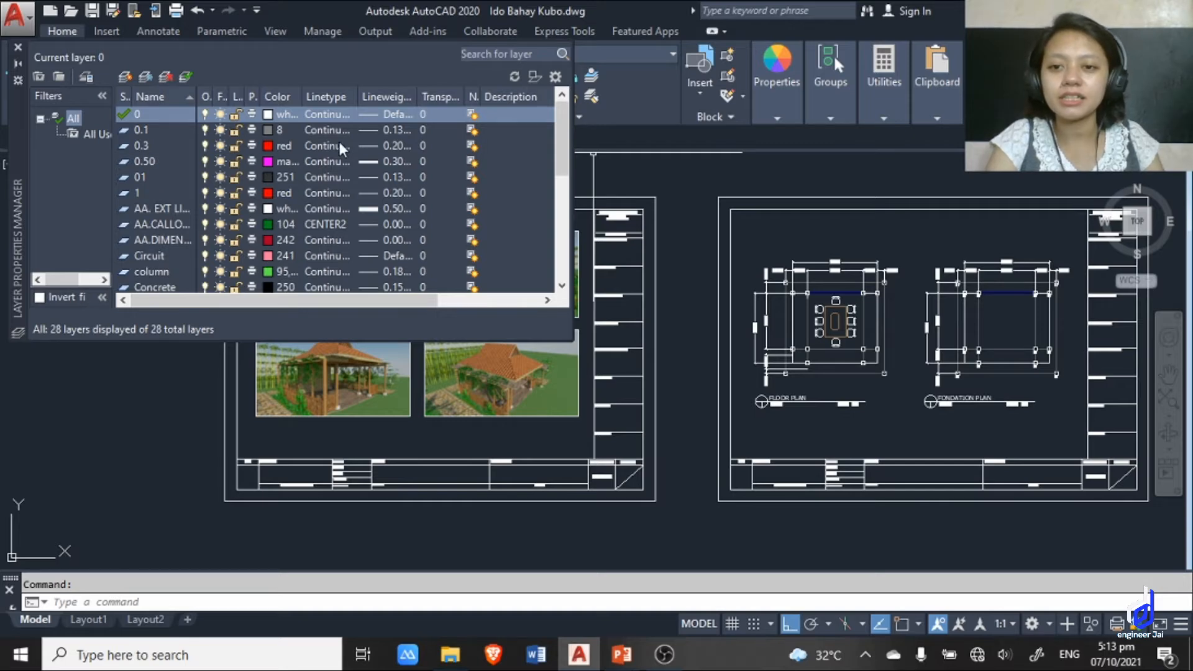
{"action": "left_click", "coordinate": [328, 113]}
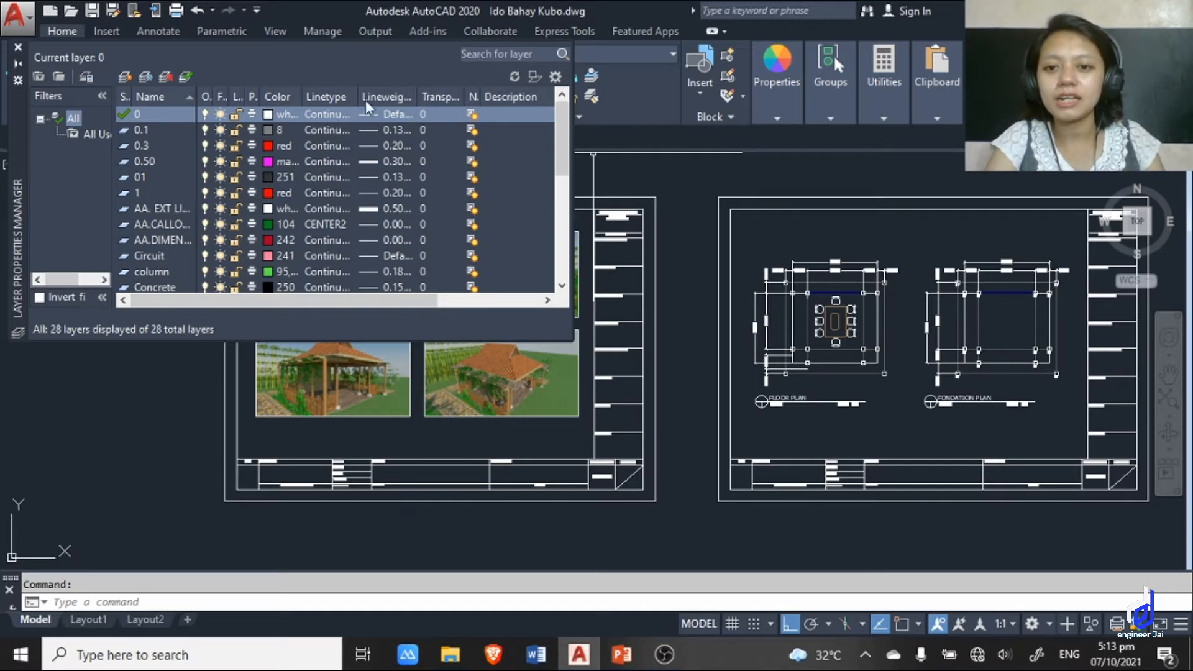
{"action": "left_click", "coordinate": [328, 97]}
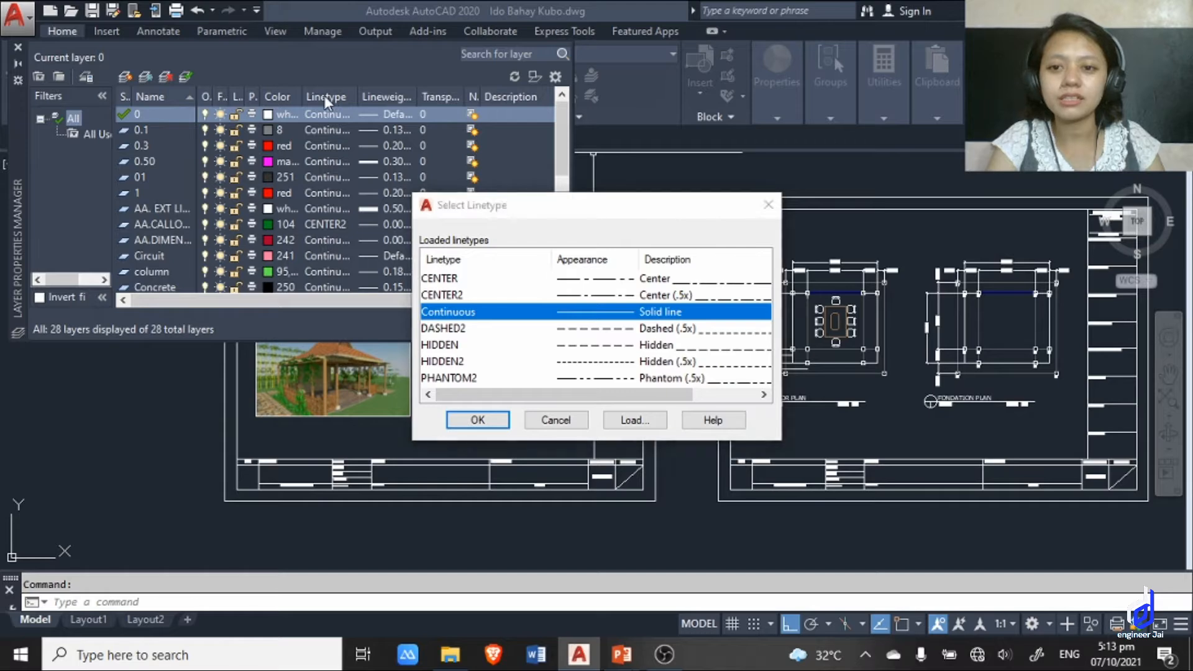
{"action": "left_click", "coordinate": [577, 422]}
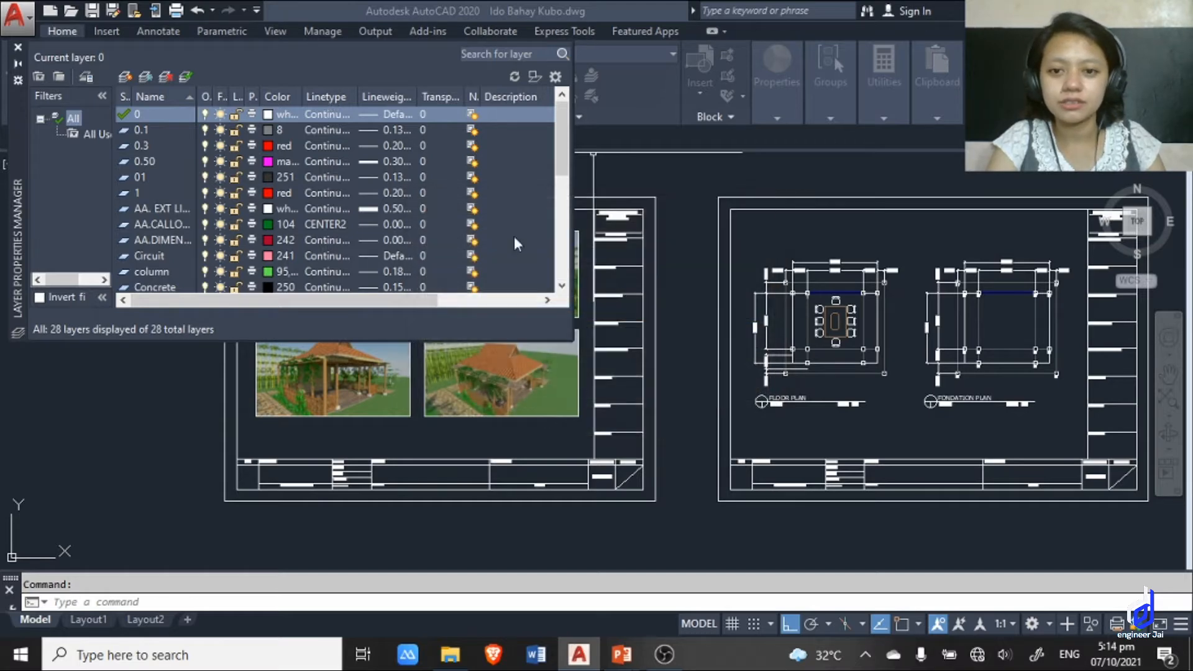
{"action": "left_click_drag", "start_coordinate": [562, 186], "coordinate": [558, 289]}
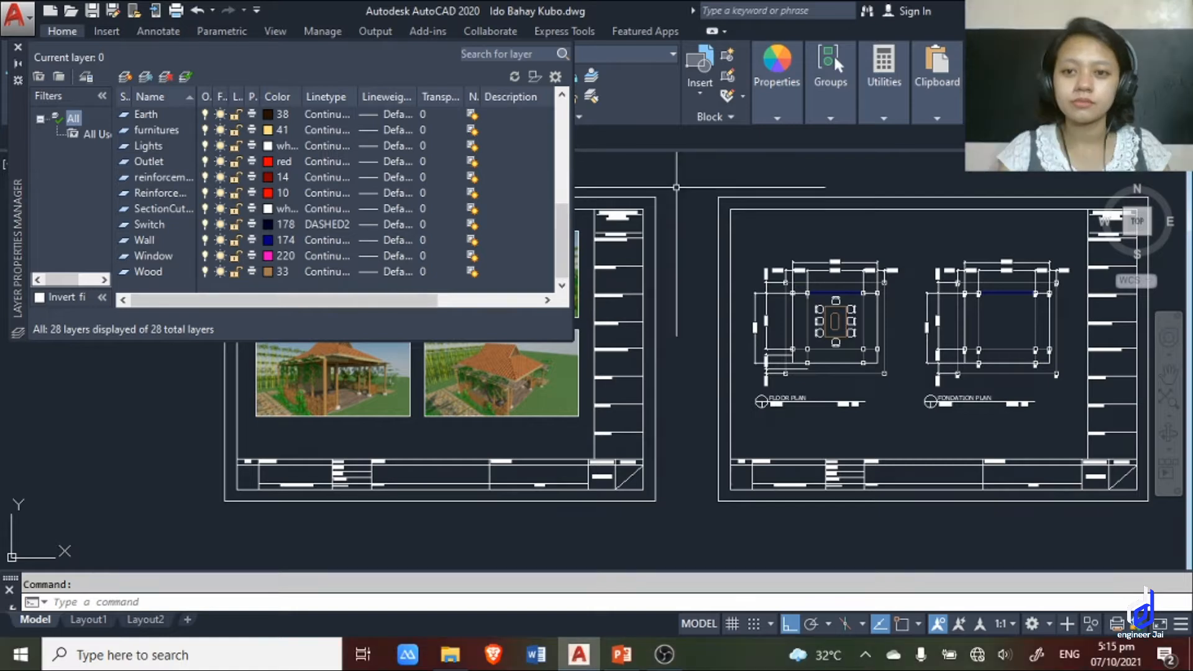
{"action": "left_click", "coordinate": [18, 48]}
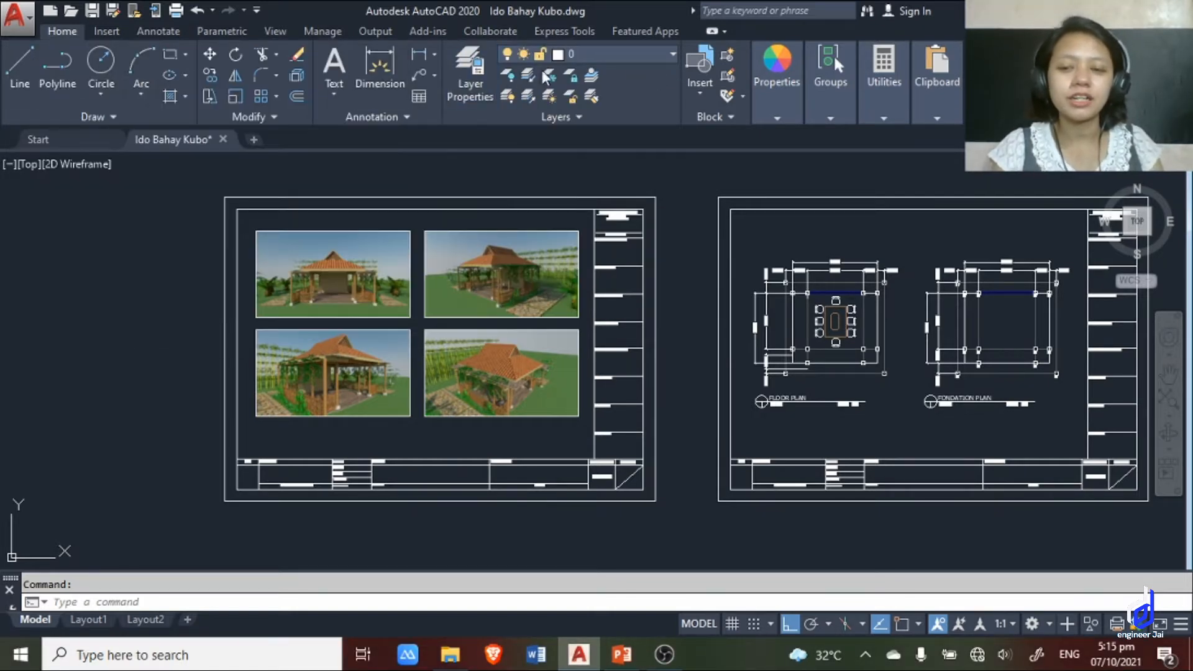
Expand the additional layer tools and check the available layer states.
{"action": "left_click", "coordinate": [579, 116]}
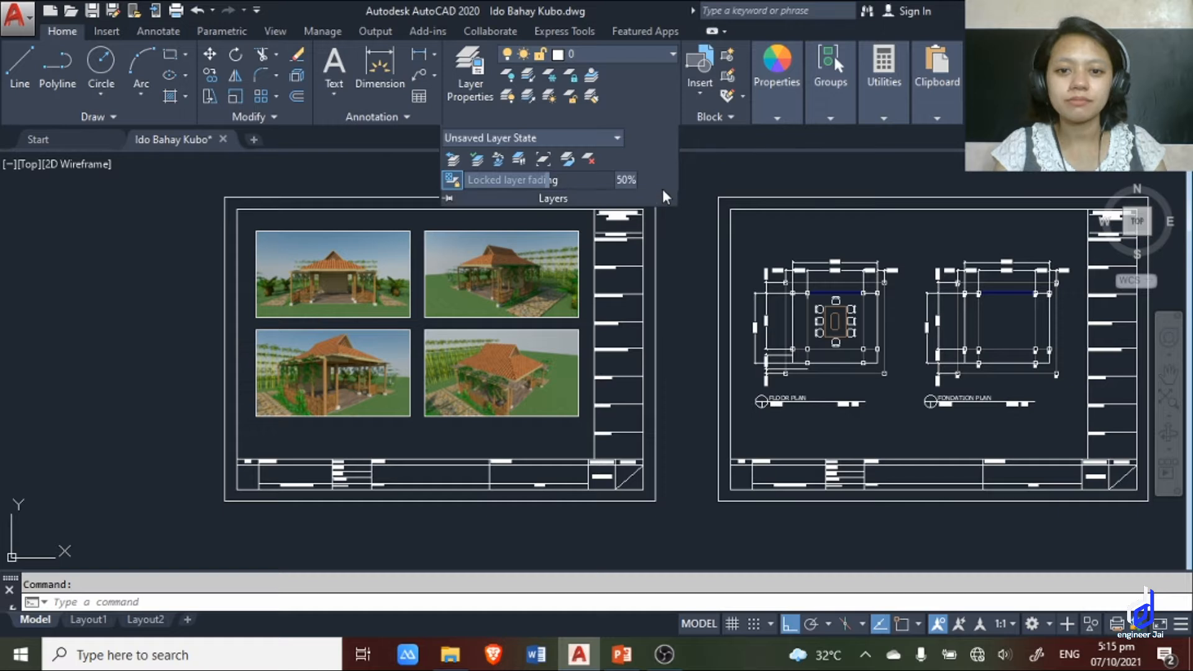
{"action": "left_click", "coordinate": [610, 135]}
{"action": "left_click", "coordinate": [610, 135]}
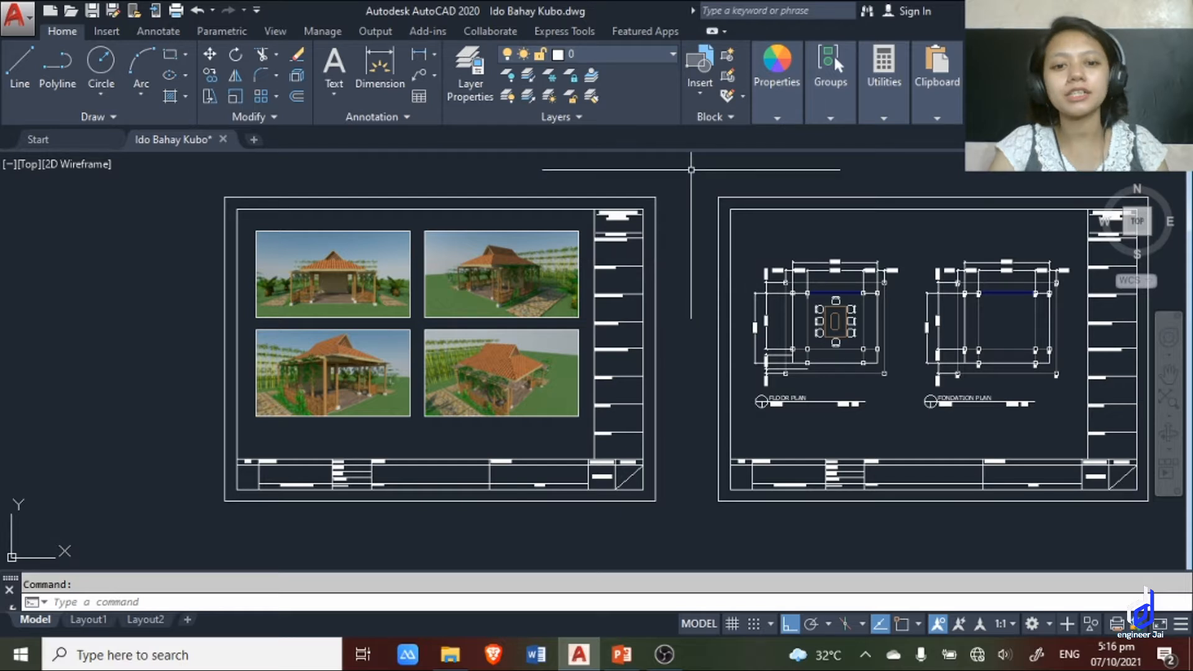
Add a linear dimension between the two inner bottom posts of the floor plan, placing it just above the FLOOR PLAN title.
{"action": "scroll", "coordinate": [595, 214], "scroll_direction": "down", "scroll_amount": 2}
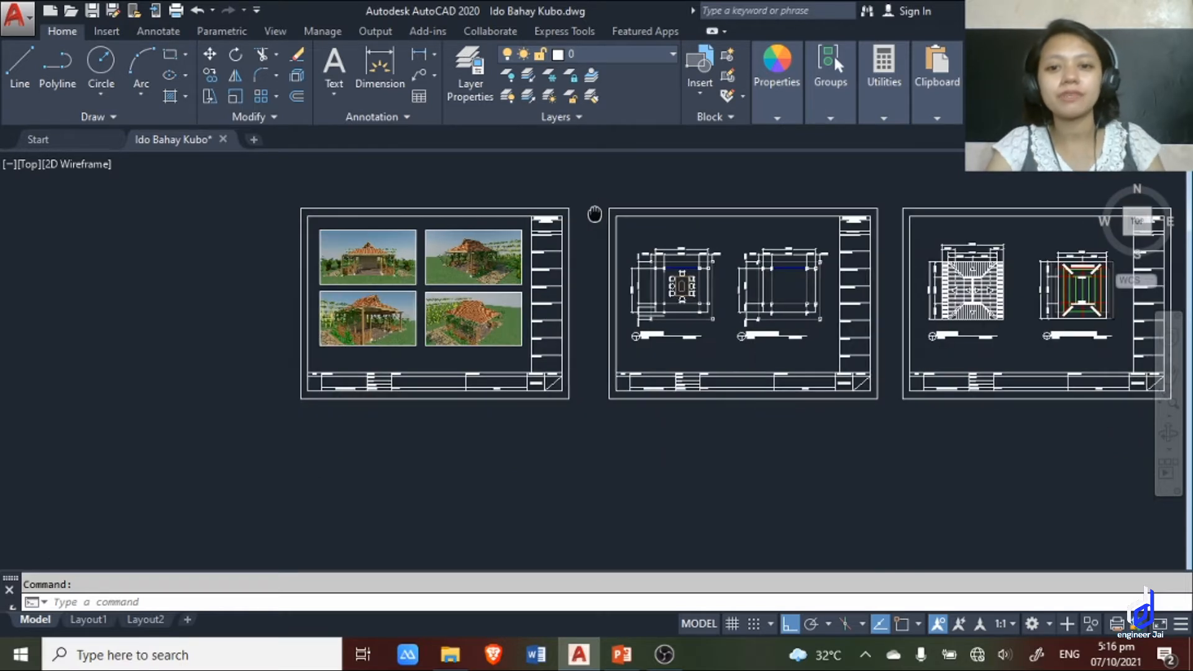
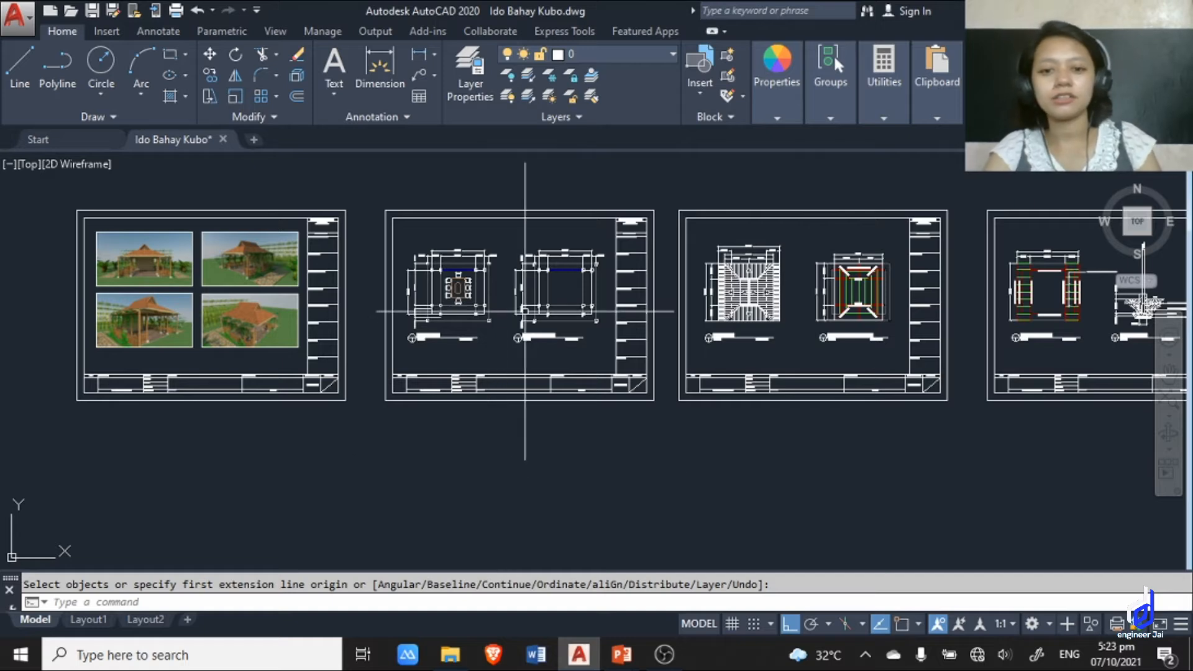
{"action": "scroll", "coordinate": [487, 290], "scroll_direction": "up", "scroll_amount": 2}
{"action": "middle_click_drag", "start_coordinate": [456, 278], "coordinate": [505, 347]}
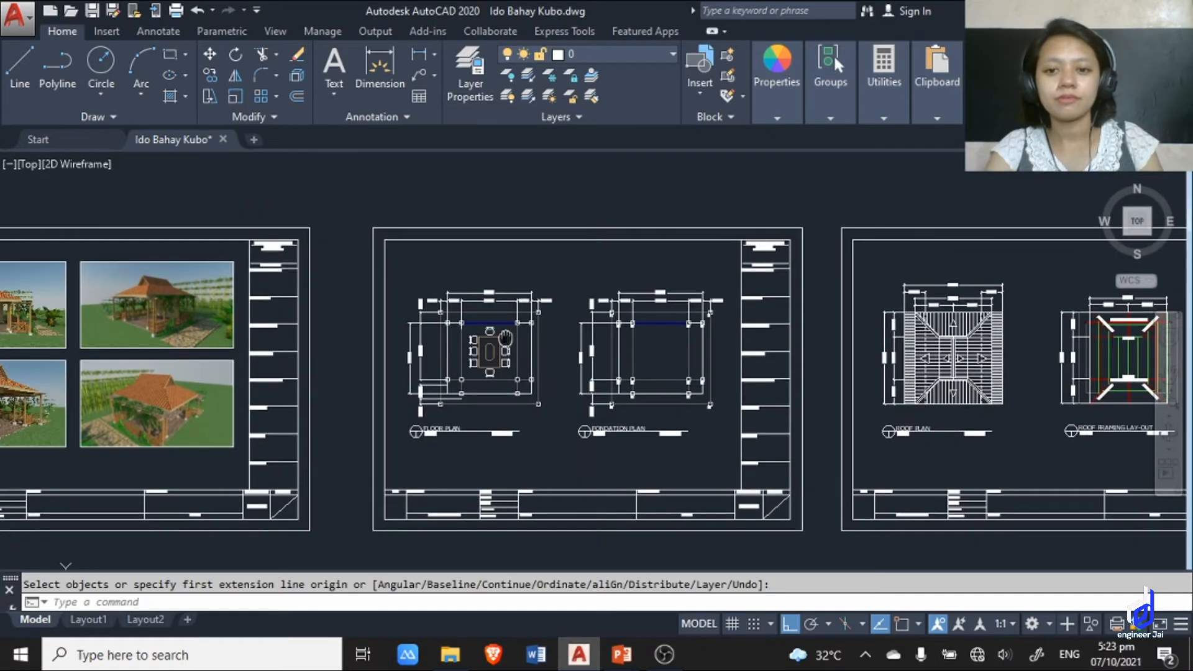
{"action": "scroll", "coordinate": [472, 330], "scroll_direction": "up", "scroll_amount": 6}
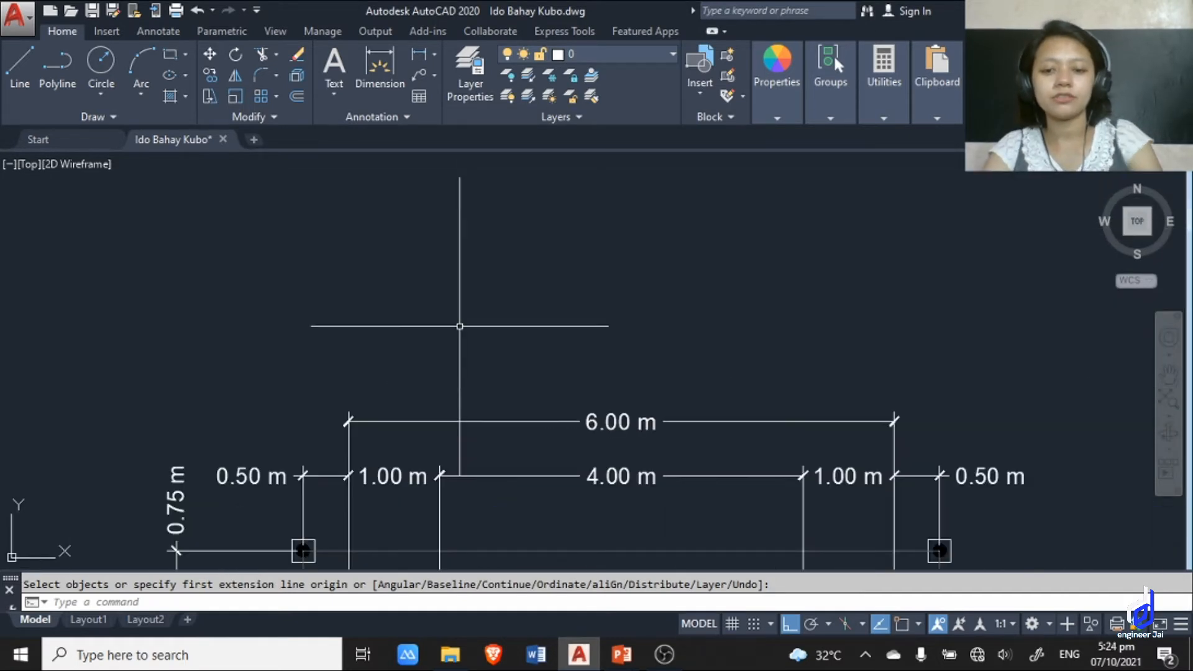
{"action": "type", "text": "di"}
{"action": "key", "text": "Return"}
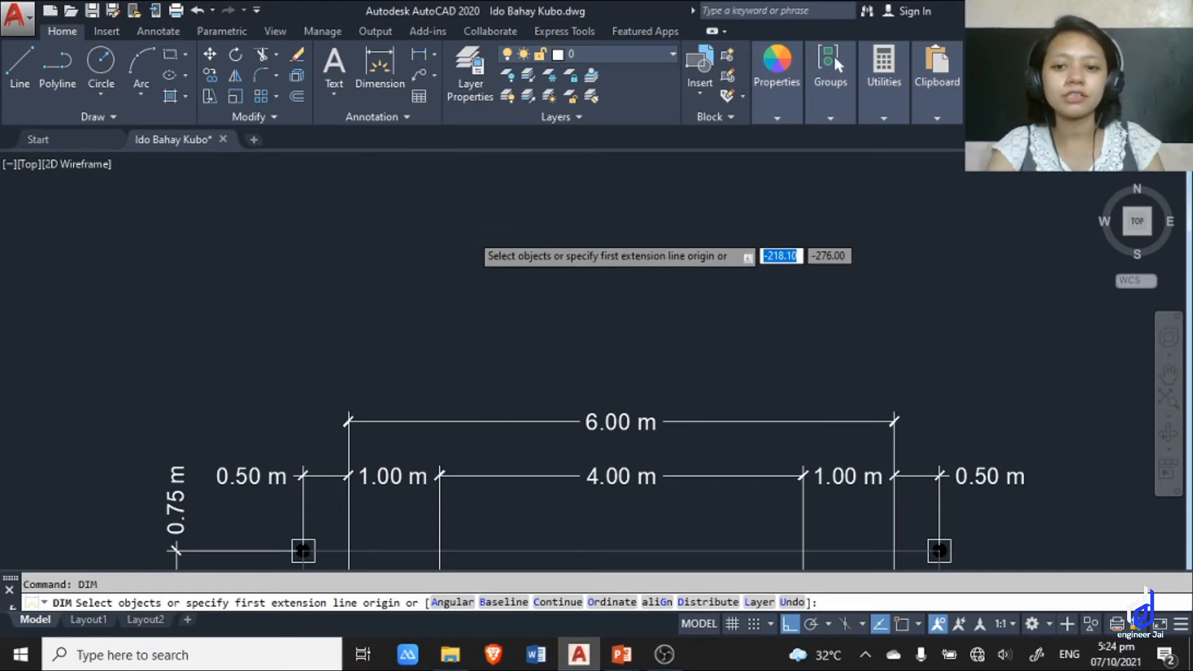
{"action": "scroll", "coordinate": [469, 235], "scroll_direction": "down", "scroll_amount": 4}
{"action": "middle_click_drag", "start_coordinate": [639, 387], "coordinate": [640, 228]}
{"action": "scroll", "coordinate": [412, 342], "scroll_direction": "up", "scroll_amount": 3}
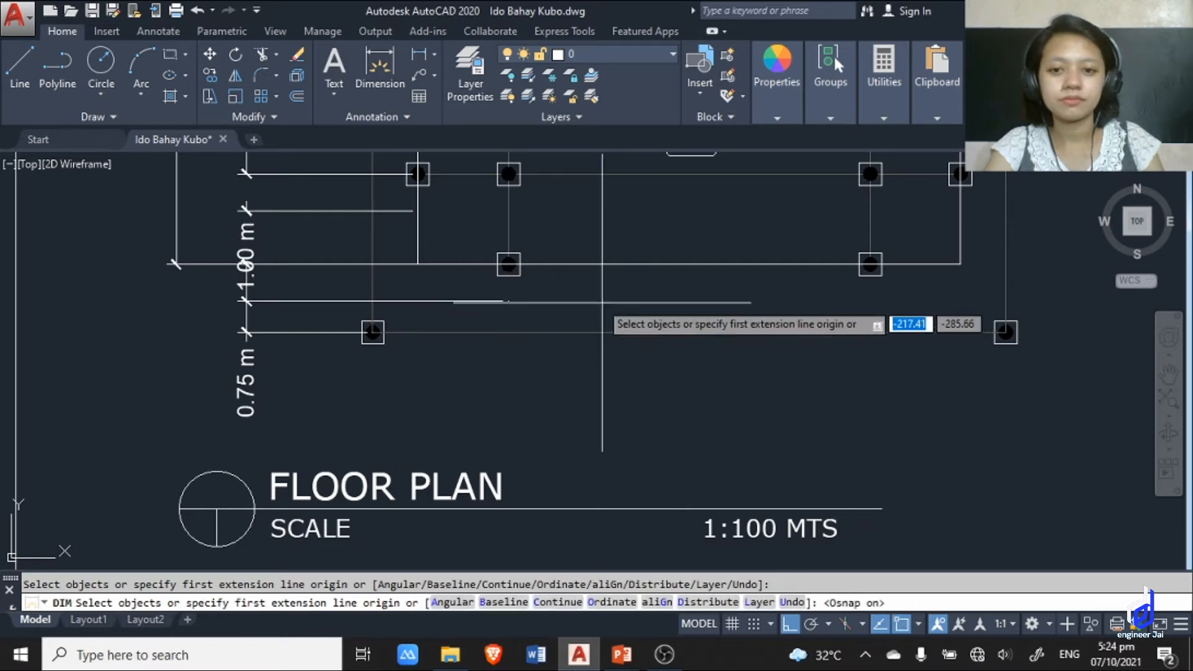
{"action": "left_click", "coordinate": [508, 272]}
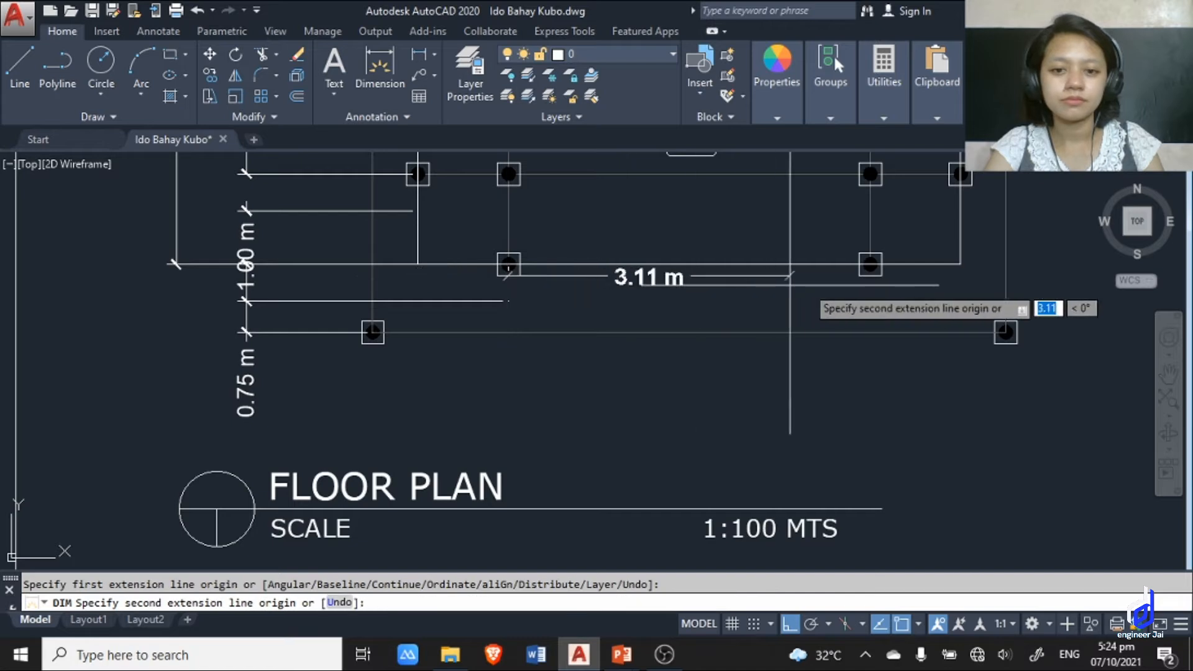
{"action": "left_click", "coordinate": [871, 264]}
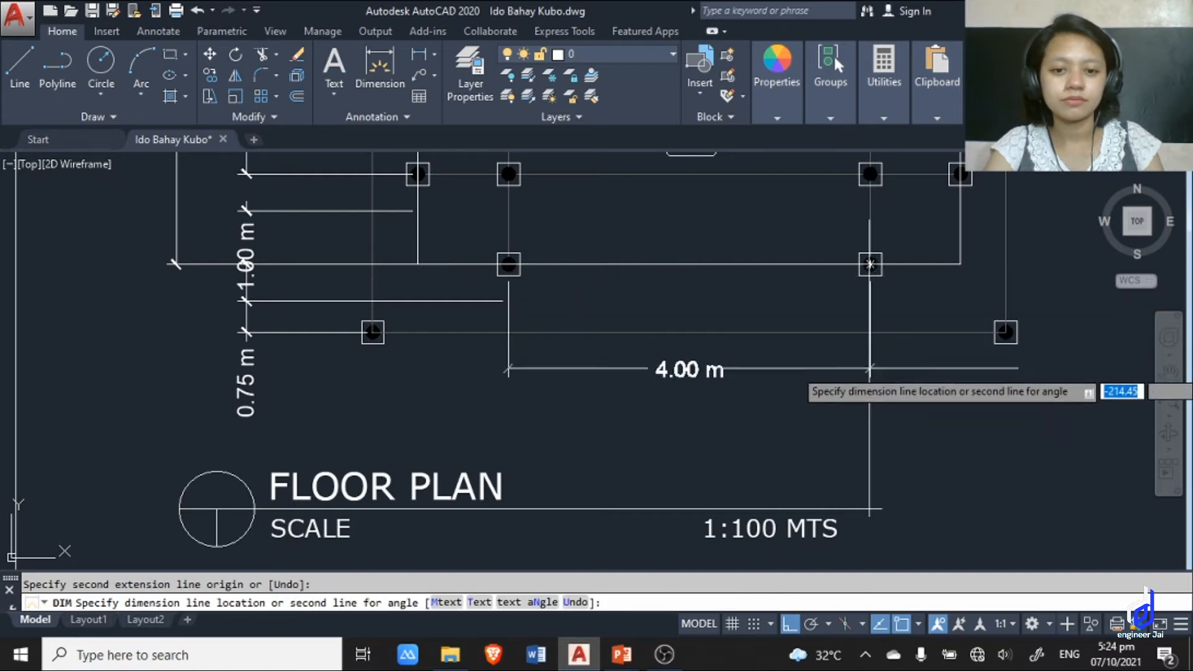
{"action": "left_click", "coordinate": [633, 384]}
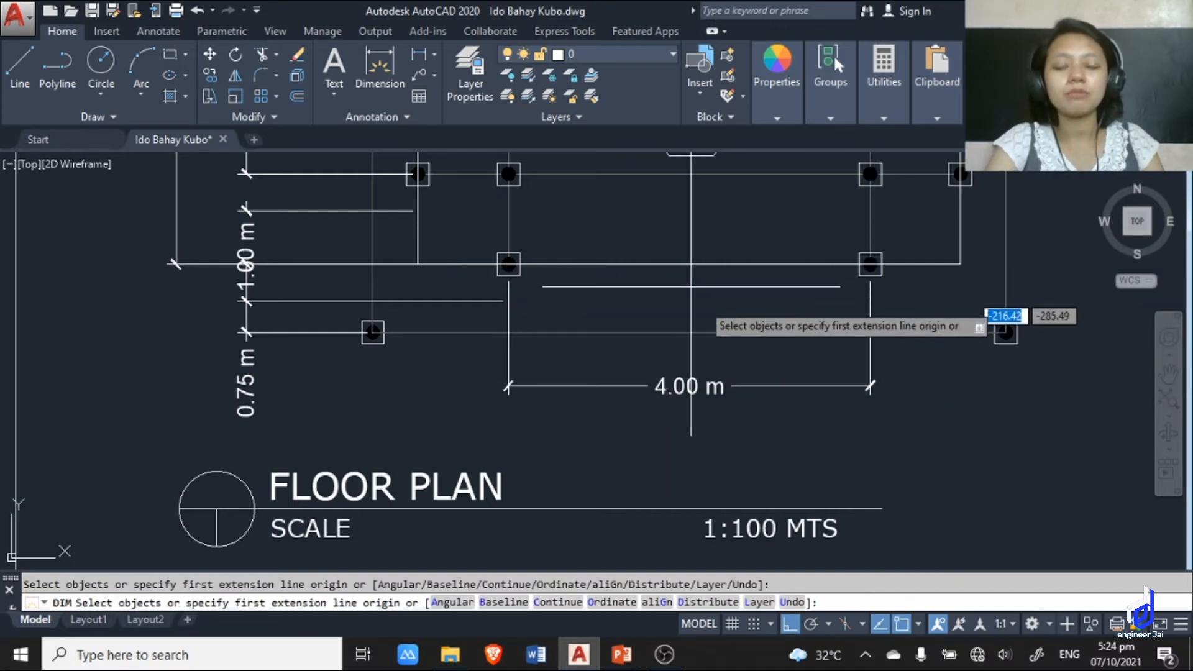
Add a radius dimension to the circle of the ROOF PLAN title symbol, placing its text to the lower left of the circle.
{"action": "scroll", "coordinate": [799, 350], "scroll_direction": "down", "scroll_amount": 3}
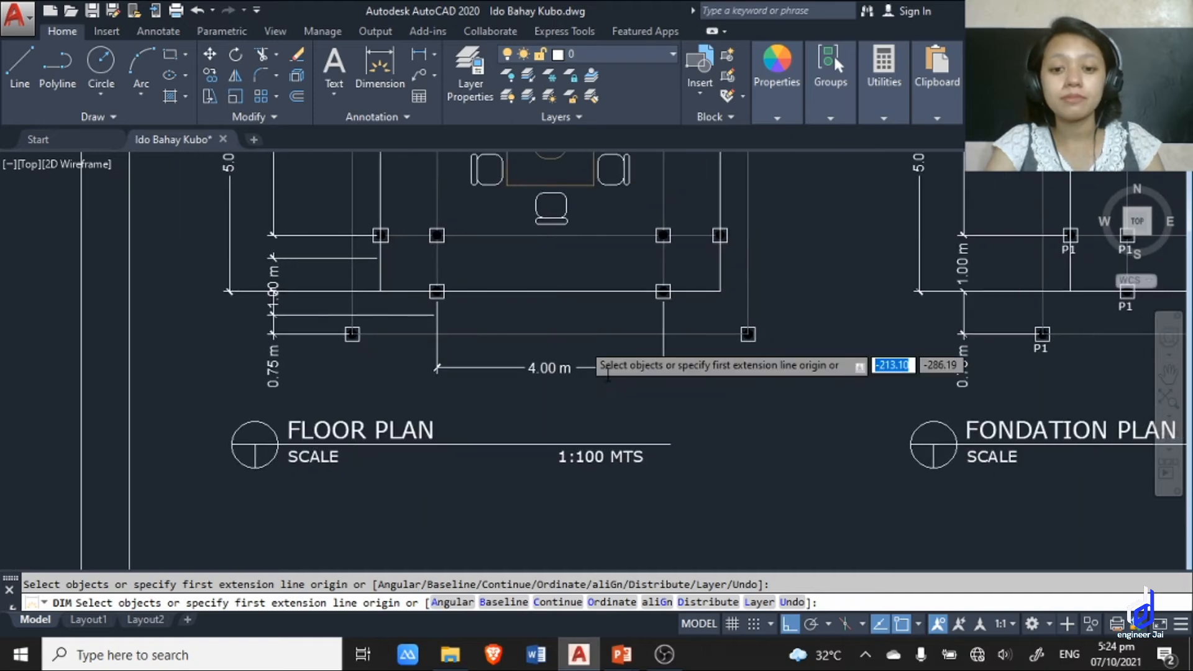
{"action": "scroll", "coordinate": [587, 353], "scroll_direction": "up", "scroll_amount": 4}
{"action": "scroll", "coordinate": [612, 341], "scroll_direction": "down", "scroll_amount": 4}
{"action": "scroll", "coordinate": [739, 365], "scroll_direction": "down", "scroll_amount": 4}
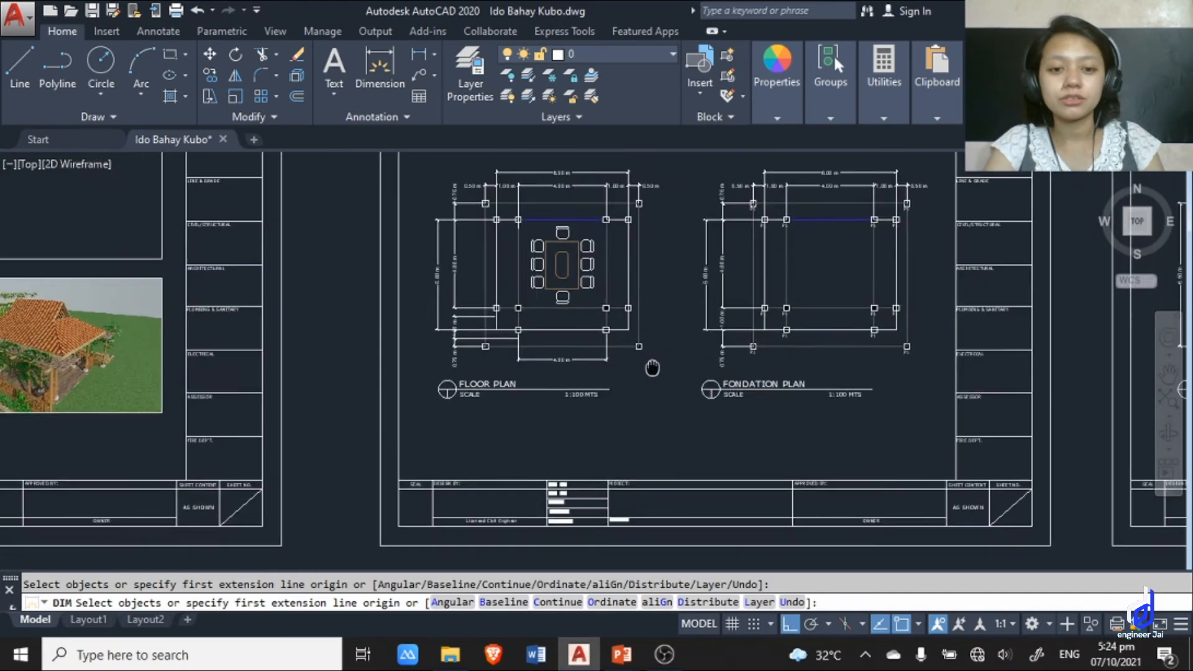
{"action": "middle_click_drag", "start_coordinate": [736, 352], "coordinate": [394, 414]}
{"action": "scroll", "coordinate": [581, 282], "scroll_direction": "up", "scroll_amount": 6}
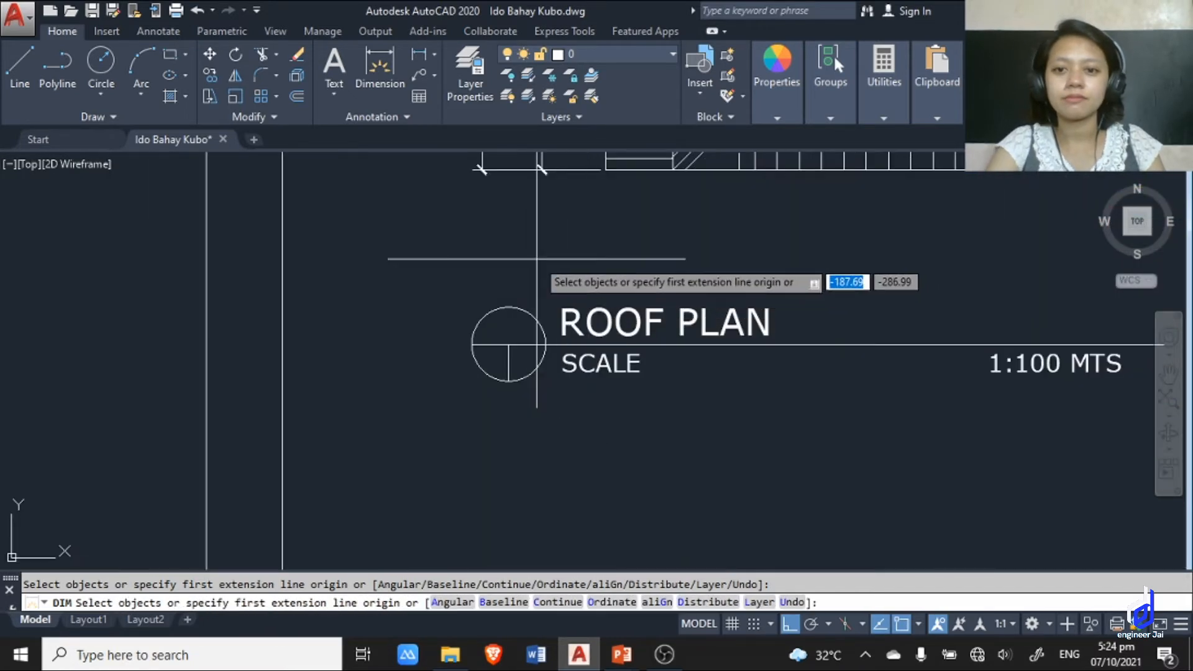
{"action": "key", "text": "Escape"}
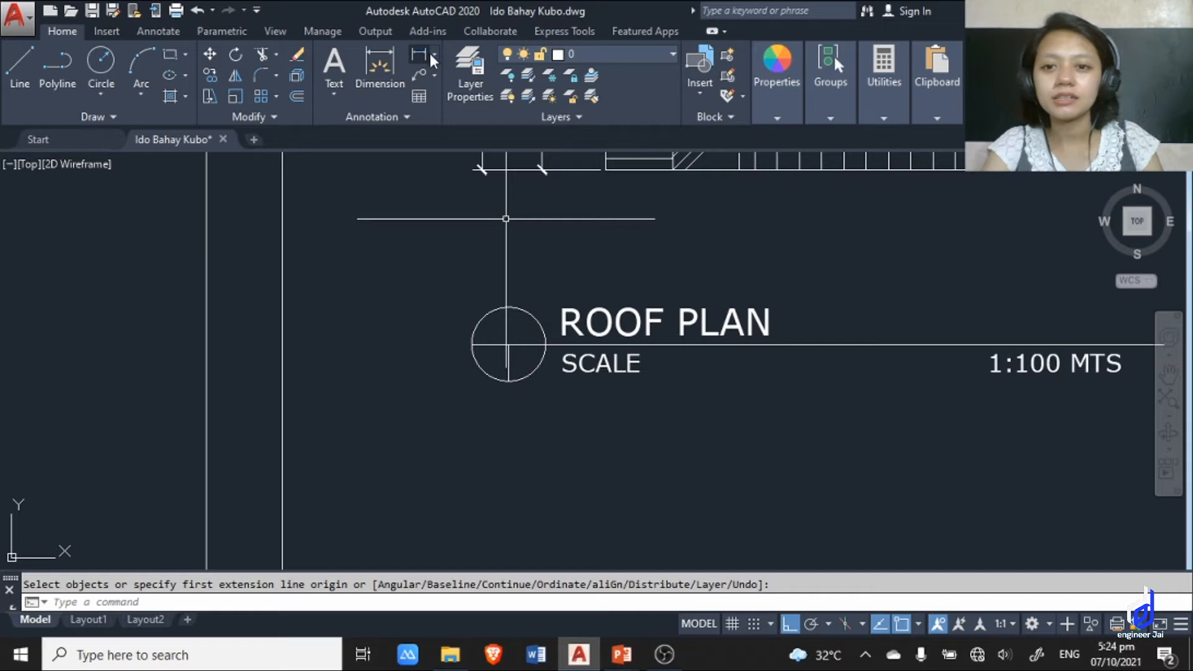
{"action": "left_click", "coordinate": [434, 58]}
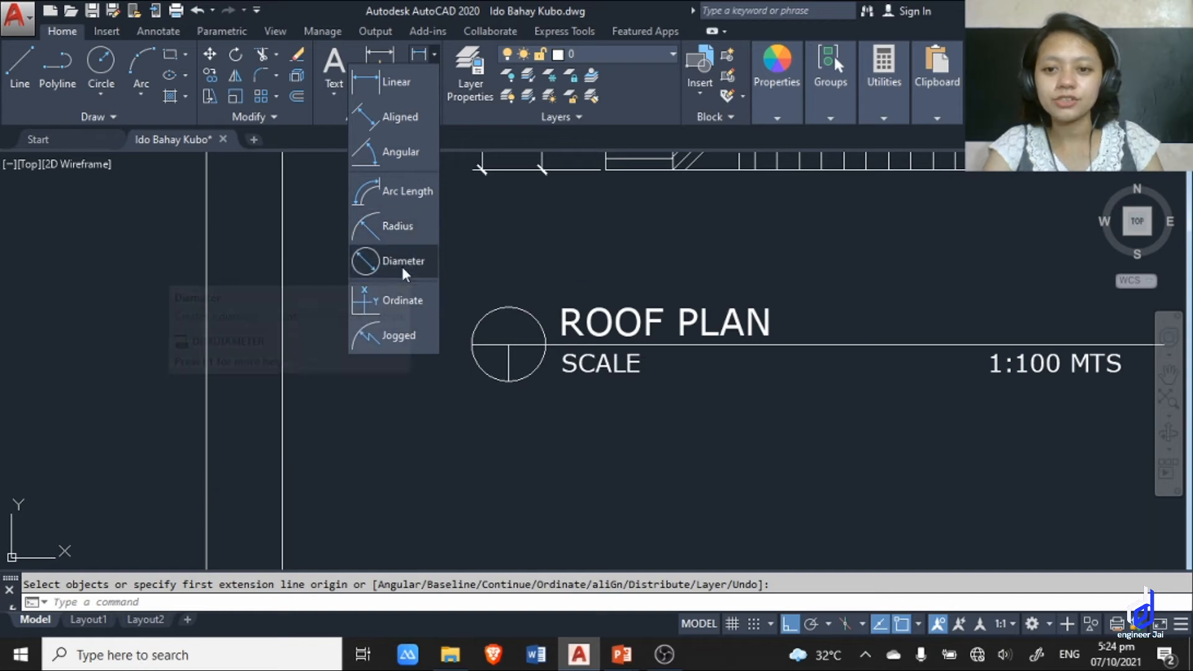
{"action": "left_click", "coordinate": [401, 227]}
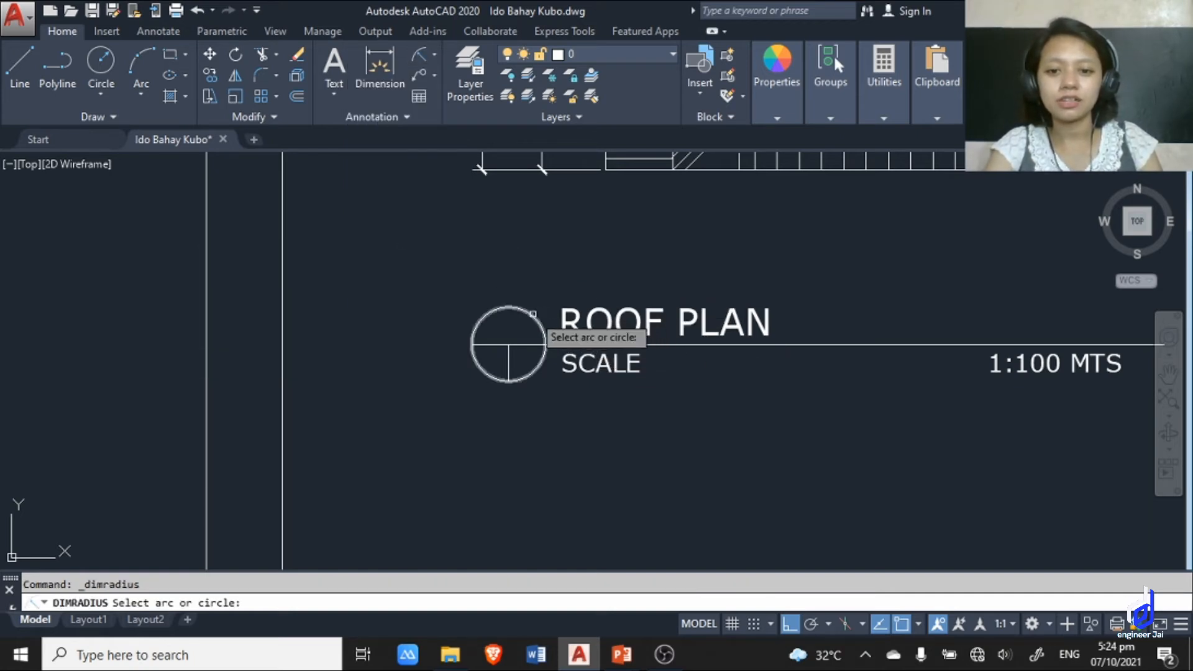
{"action": "left_click", "coordinate": [533, 314]}
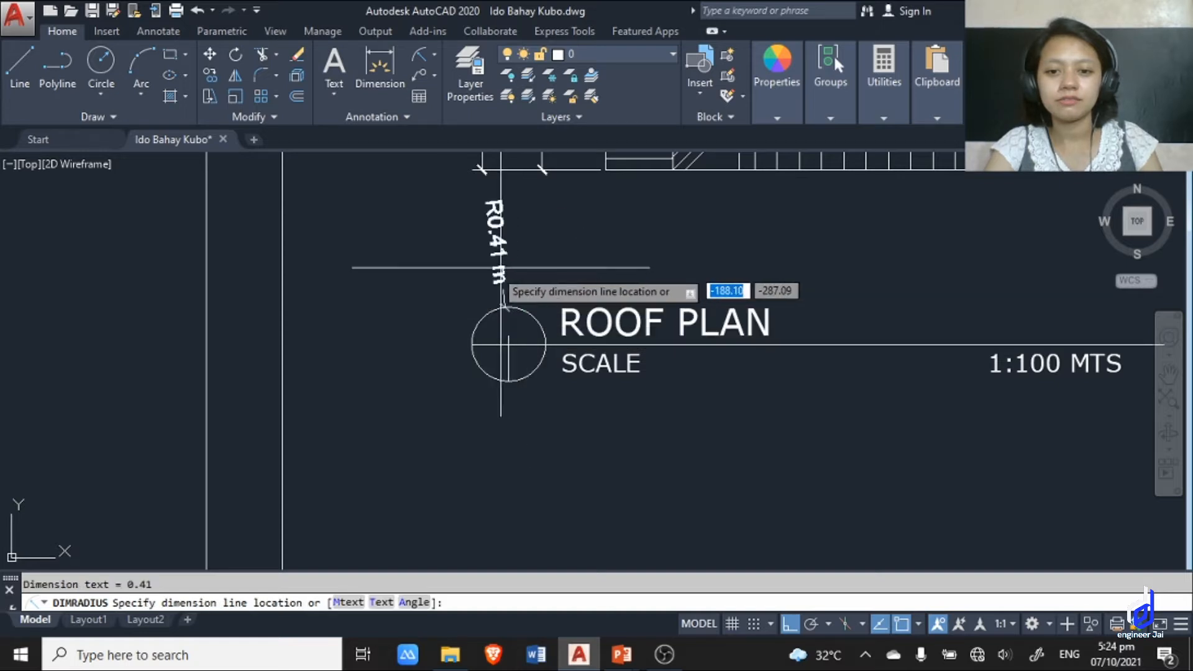
{"action": "left_click", "coordinate": [432, 404]}
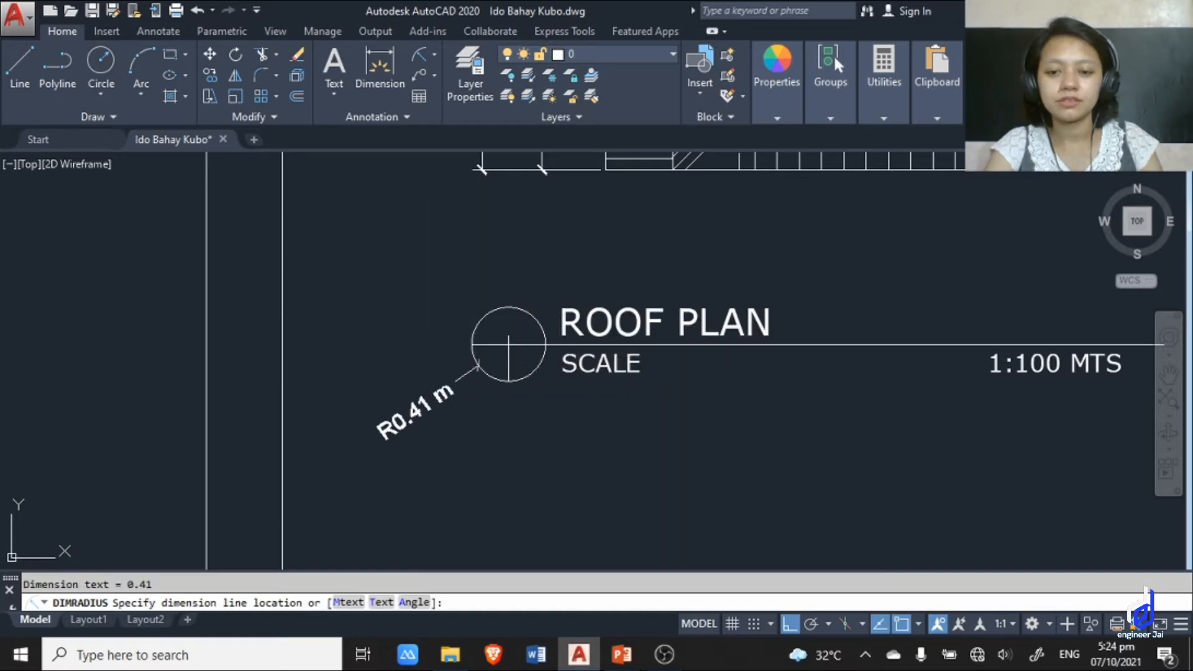
Add an angular dimension between the bottom chord and the sloping left top chord of the truss in the Truss 1 detail.
{"action": "scroll", "coordinate": [475, 342], "scroll_direction": "down", "scroll_amount": 2}
{"action": "scroll", "coordinate": [437, 335], "scroll_direction": "up", "scroll_amount": 4}
{"action": "scroll", "coordinate": [385, 314], "scroll_direction": "up", "scroll_amount": 2}
{"action": "scroll", "coordinate": [595, 338], "scroll_direction": "down", "scroll_amount": 6}
{"action": "mouse_move", "coordinate": [613, 344]}
{"action": "middle_mouse_down"}
{"action": "mouse_move", "coordinate": [508, 410]}
{"action": "mouse_move", "coordinate": [429, 429]}
{"action": "middle_mouse_up"}
{"action": "scroll", "coordinate": [559, 361], "scroll_direction": "down", "scroll_amount": 6}
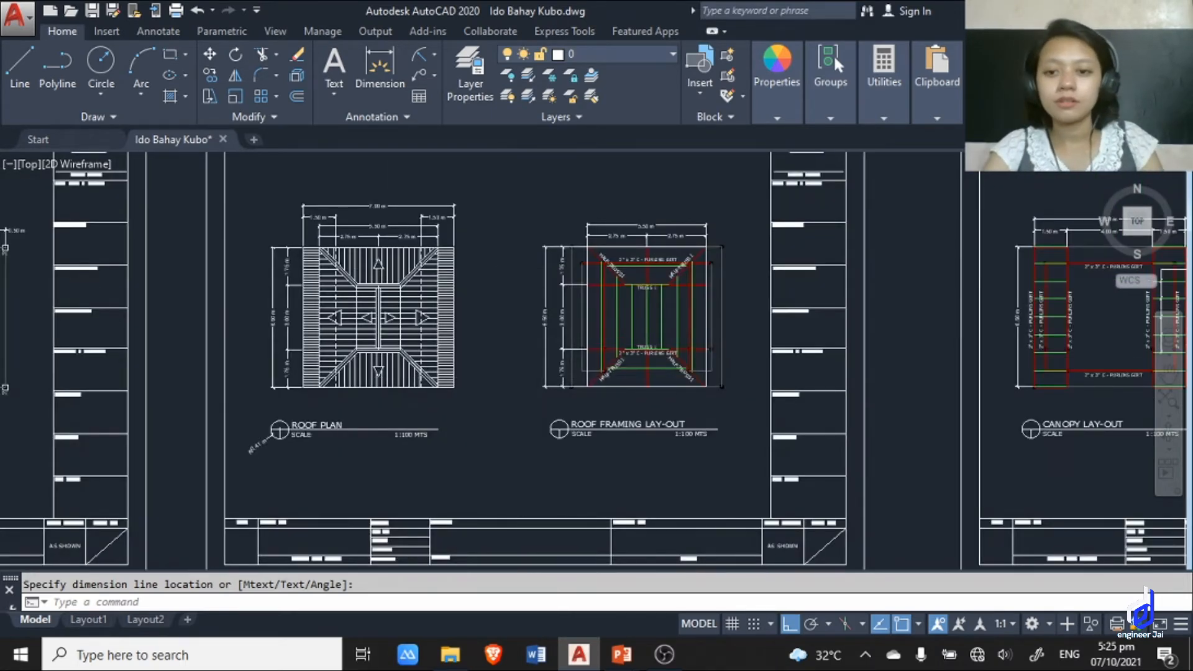
{"action": "scroll", "coordinate": [634, 423], "scroll_direction": "down", "scroll_amount": 4}
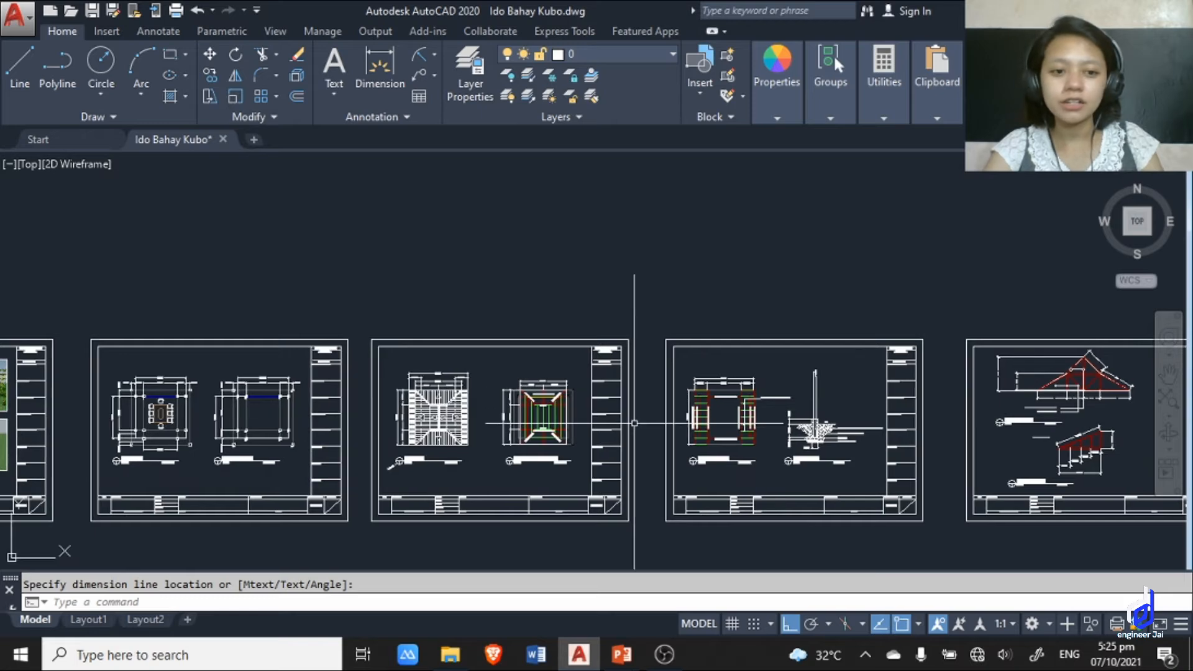
{"action": "scroll", "coordinate": [1093, 373], "scroll_direction": "up", "scroll_amount": 10}
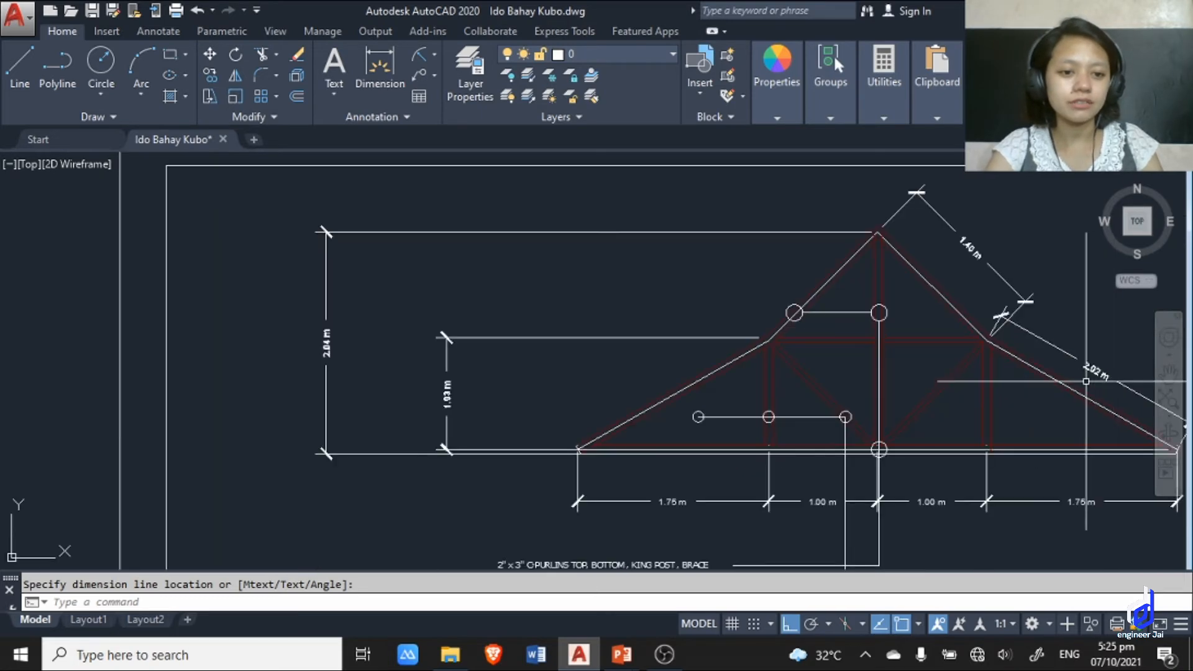
{"action": "mouse_move", "coordinate": [531, 422]}
{"action": "middle_mouse_down"}
{"action": "mouse_move", "coordinate": [591, 383]}
{"action": "mouse_move", "coordinate": [752, 335]}
{"action": "middle_mouse_up"}
{"action": "scroll", "coordinate": [697, 359], "scroll_direction": "up", "scroll_amount": 2}
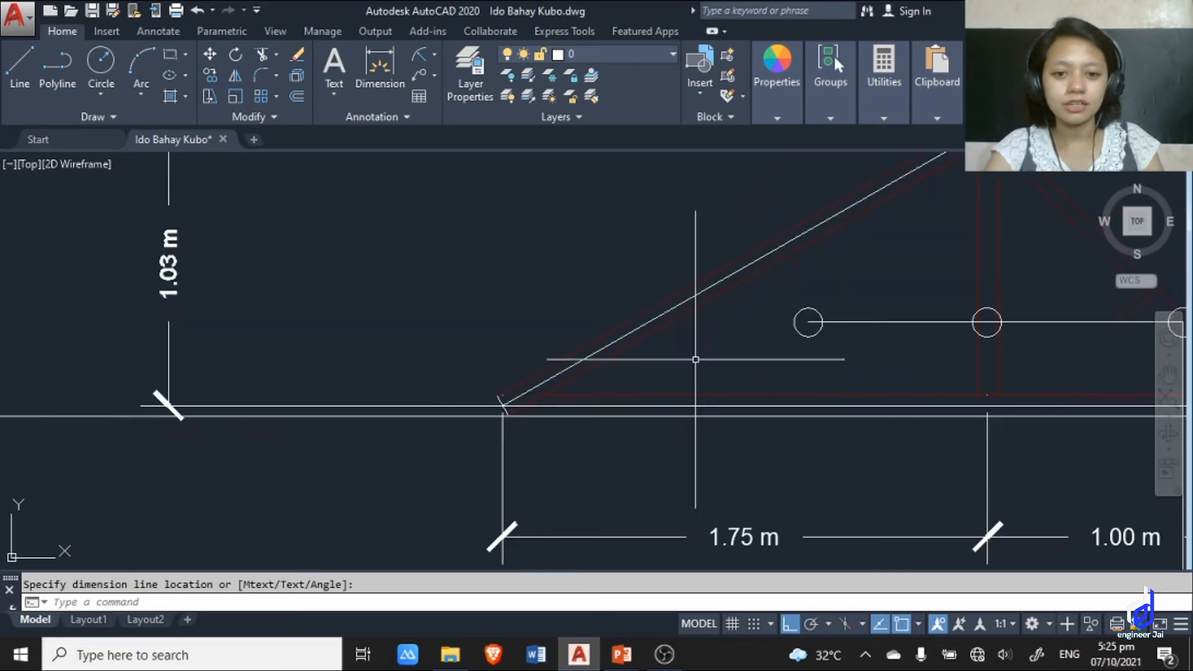
{"action": "middle_click_drag", "start_coordinate": [626, 361], "coordinate": [428, 317]}
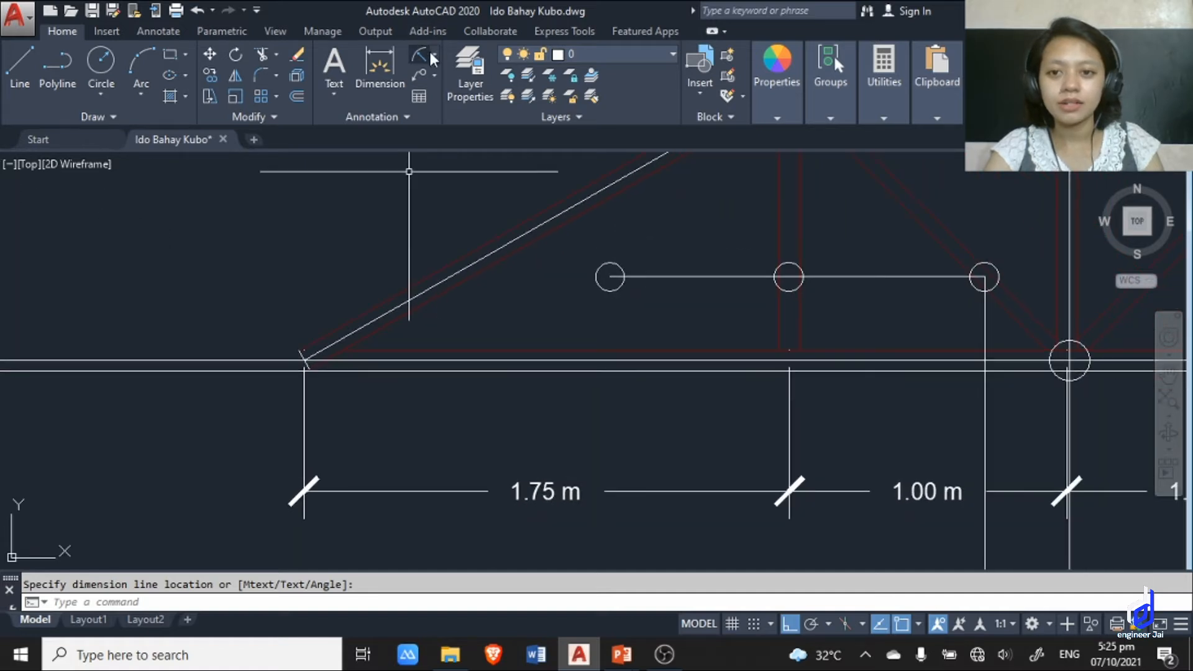
{"action": "left_click", "coordinate": [435, 56]}
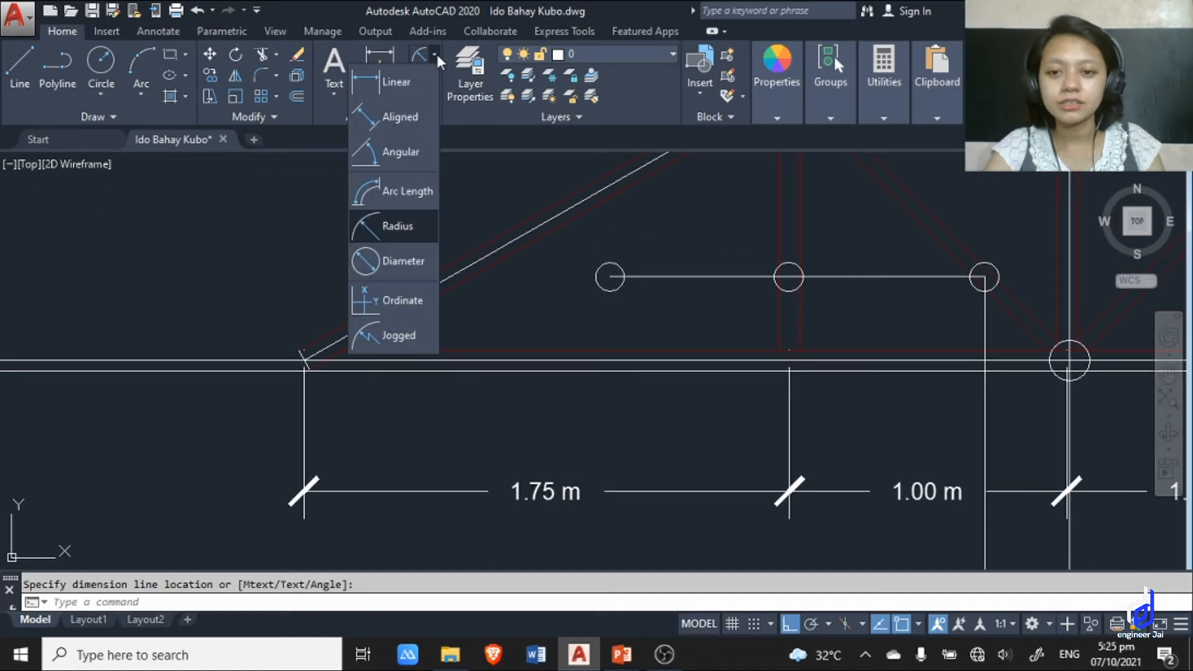
{"action": "left_click", "coordinate": [397, 151]}
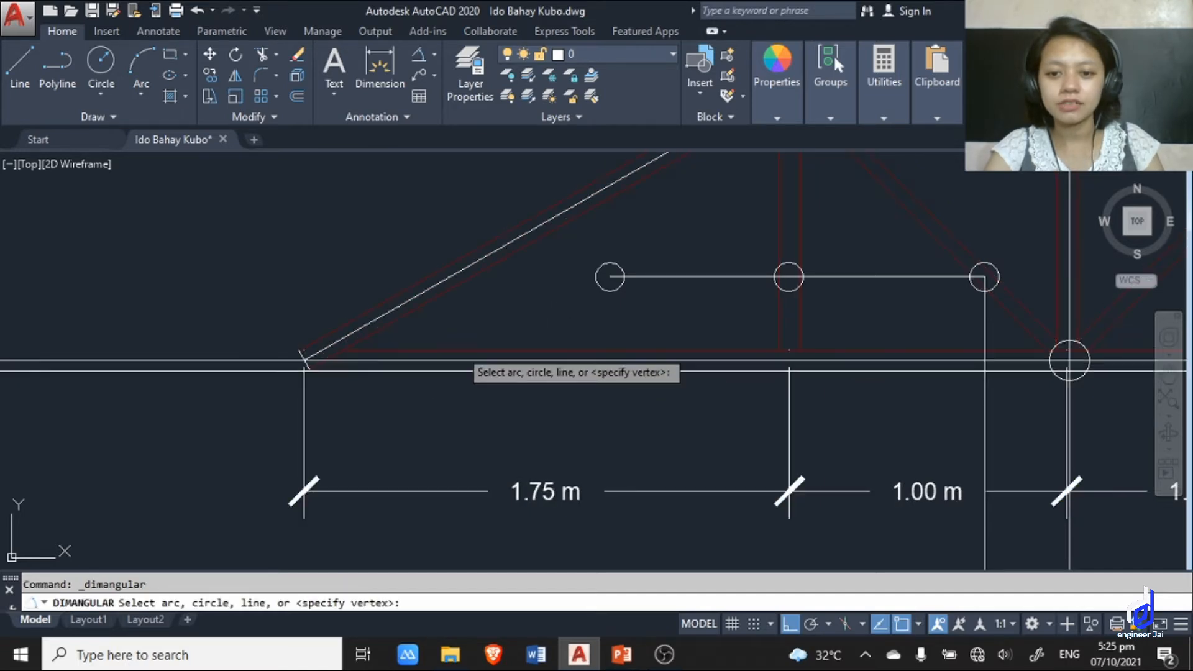
{"action": "left_click", "coordinate": [460, 349]}
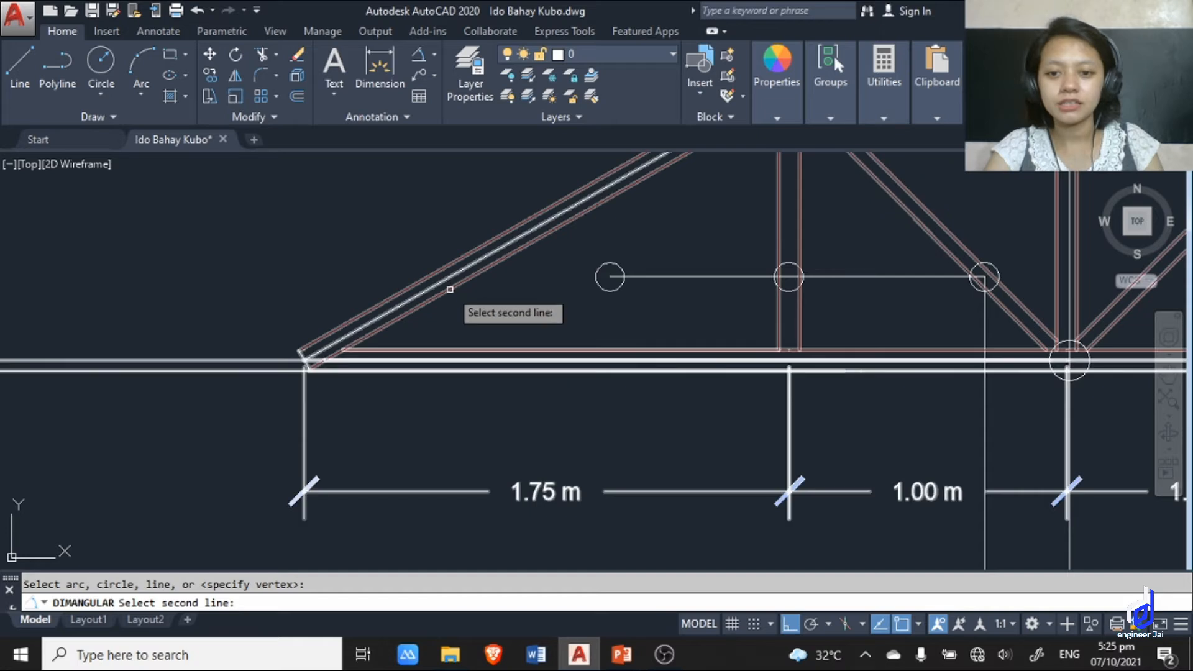
{"action": "left_click", "coordinate": [450, 289]}
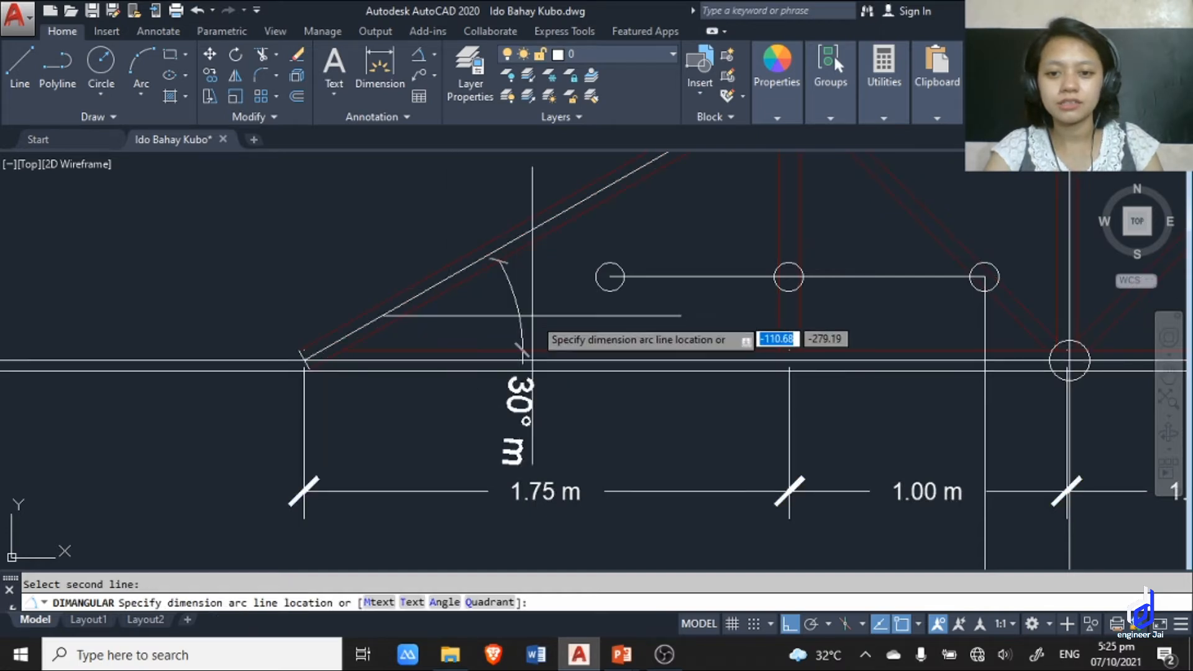
{"action": "left_click", "coordinate": [581, 325]}
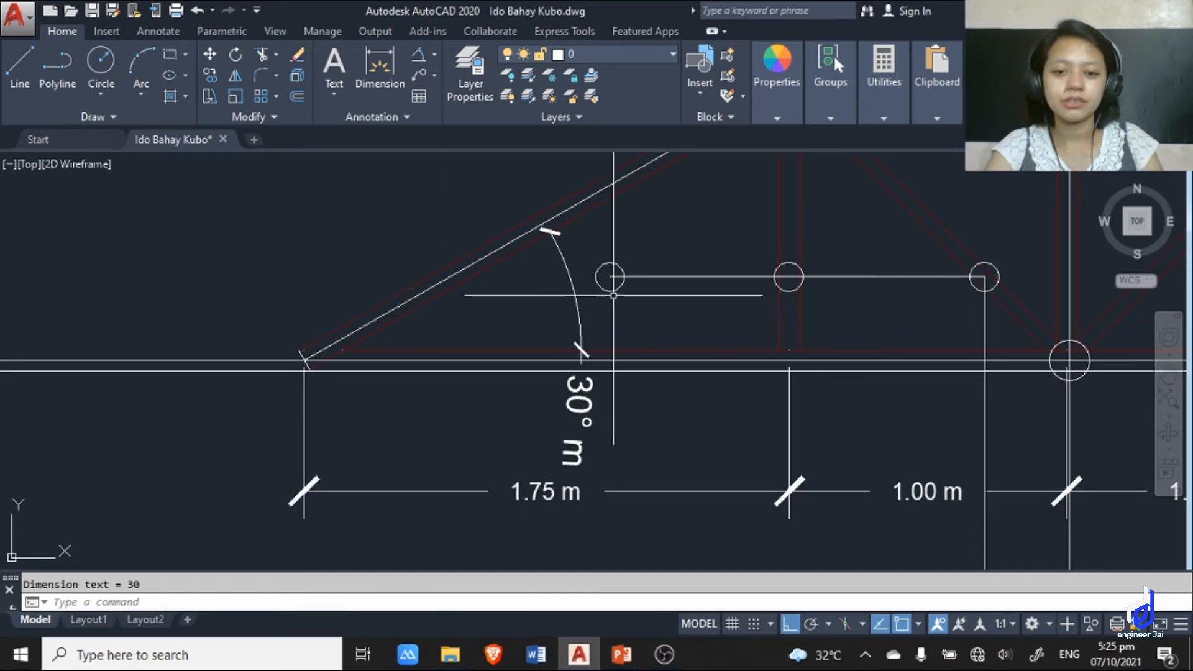
{"action": "scroll", "coordinate": [638, 333], "scroll_direction": "down", "scroll_amount": 8}
{"action": "middle_click_drag", "start_coordinate": [653, 361], "coordinate": [548, 351]}
{"action": "scroll", "coordinate": [541, 336], "scroll_direction": "up", "scroll_amount": 8}
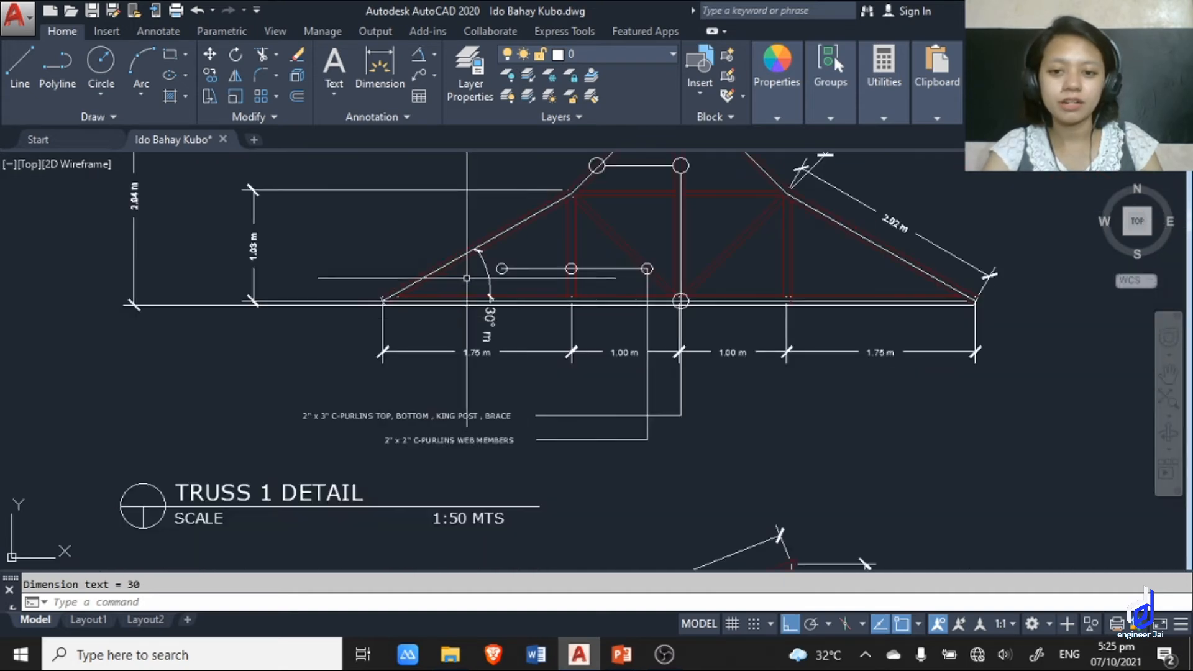
{"action": "scroll", "coordinate": [540, 336], "scroll_direction": "down", "scroll_amount": 2}
{"action": "scroll", "coordinate": [713, 318], "scroll_direction": "down", "scroll_amount": 5}
{"action": "scroll", "coordinate": [963, 207], "scroll_direction": "up", "scroll_amount": 10}
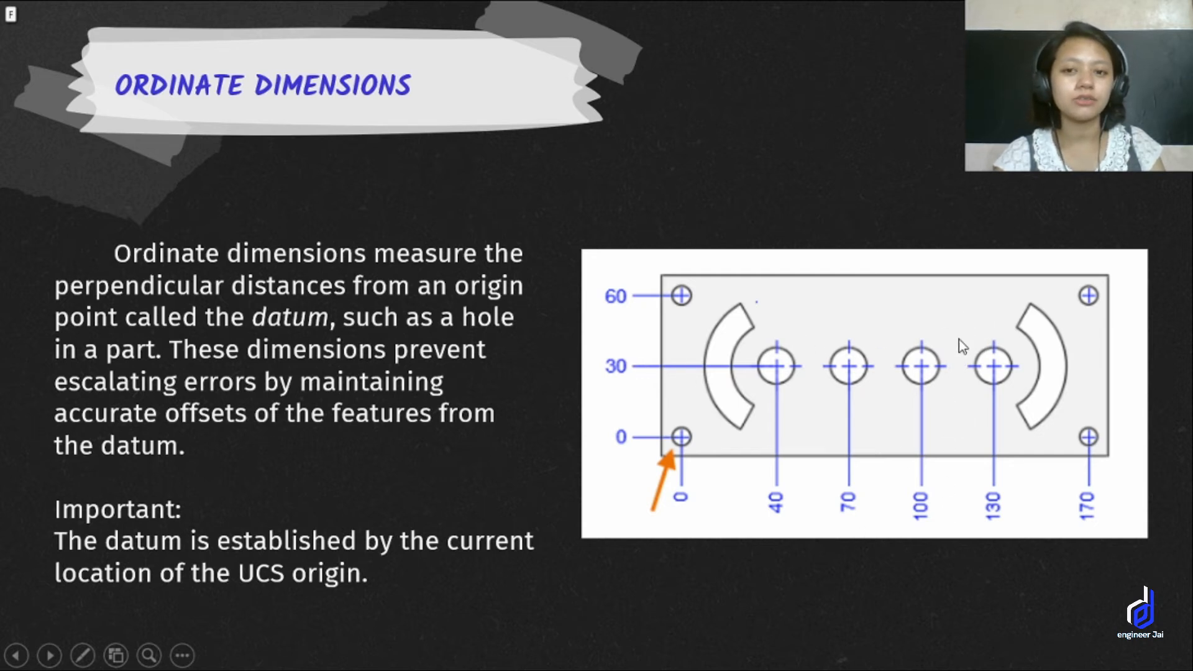
Review the Ordinate Dimensions and Angular Dimensions slides in the PowerPoint slide show.
{"action": "left_click", "coordinate": [891, 364]}
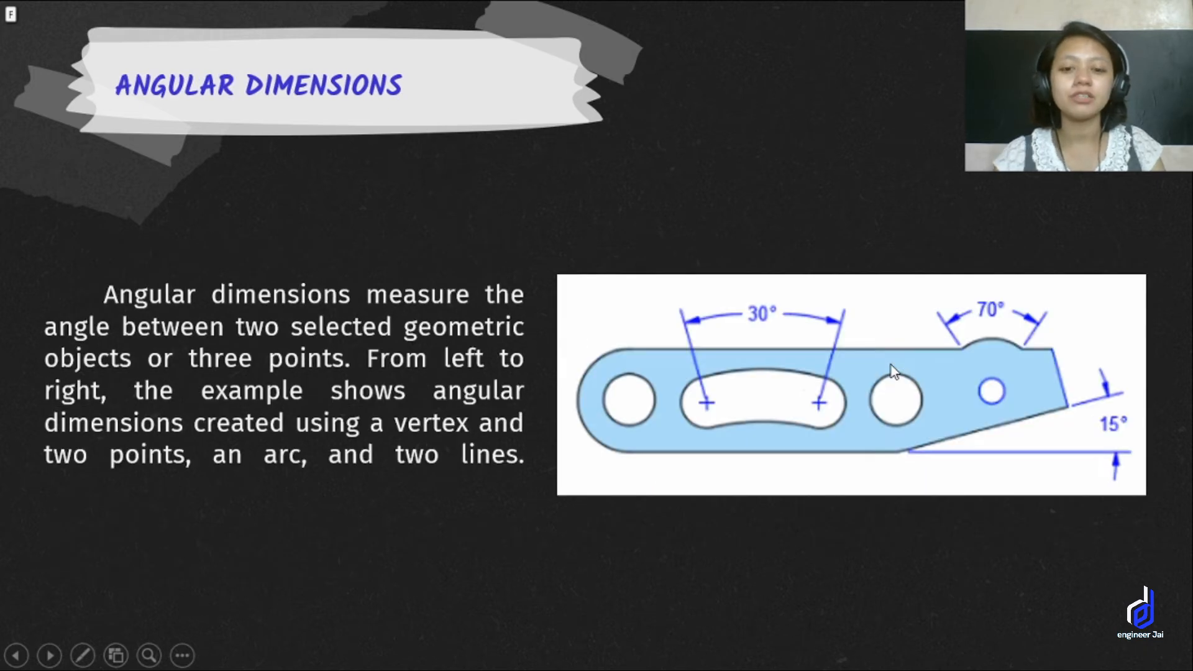
{"action": "key", "text": "Left"}
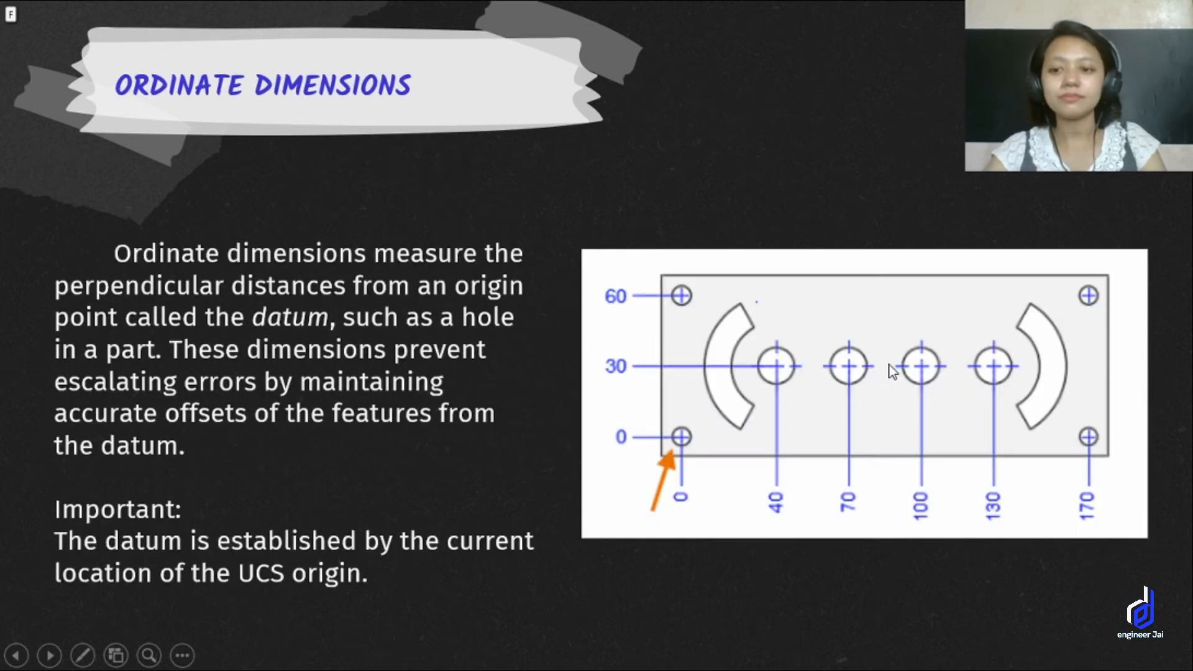
{"action": "left_click", "coordinate": [891, 369]}
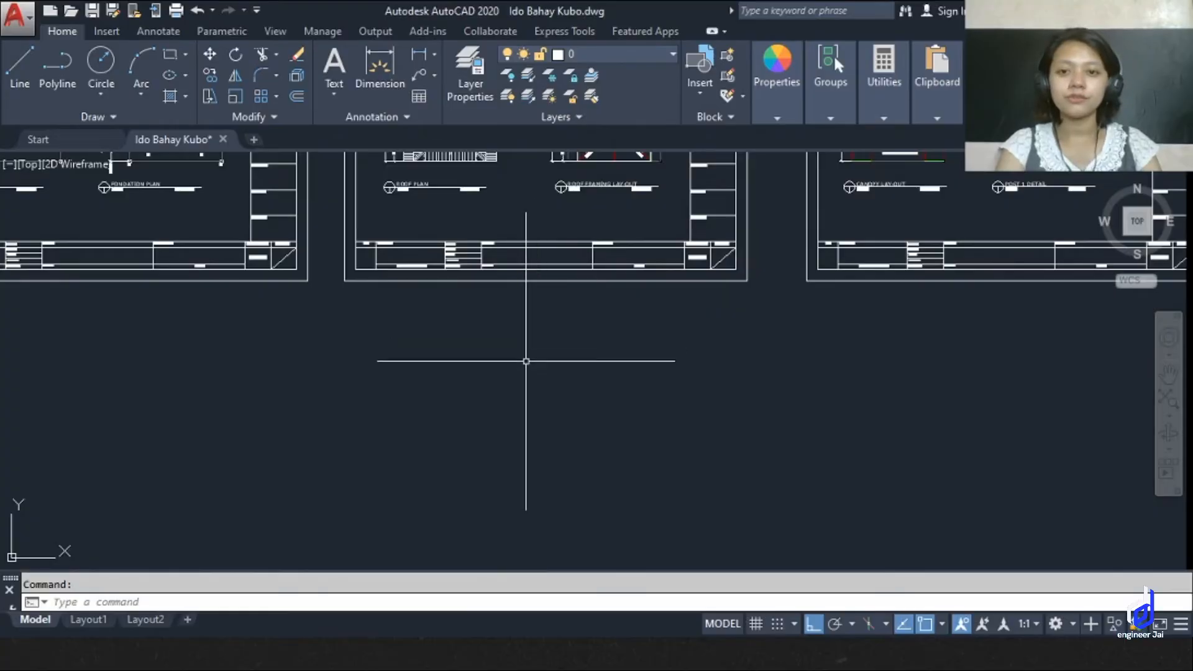
Draw a three-point arc about 16.5 m long in the empty space below the drawing sheets.
{"action": "middle_click_drag", "start_coordinate": [533, 346], "coordinate": [439, 443]}
{"action": "scroll", "coordinate": [506, 435], "scroll_direction": "down", "scroll_amount": 2}
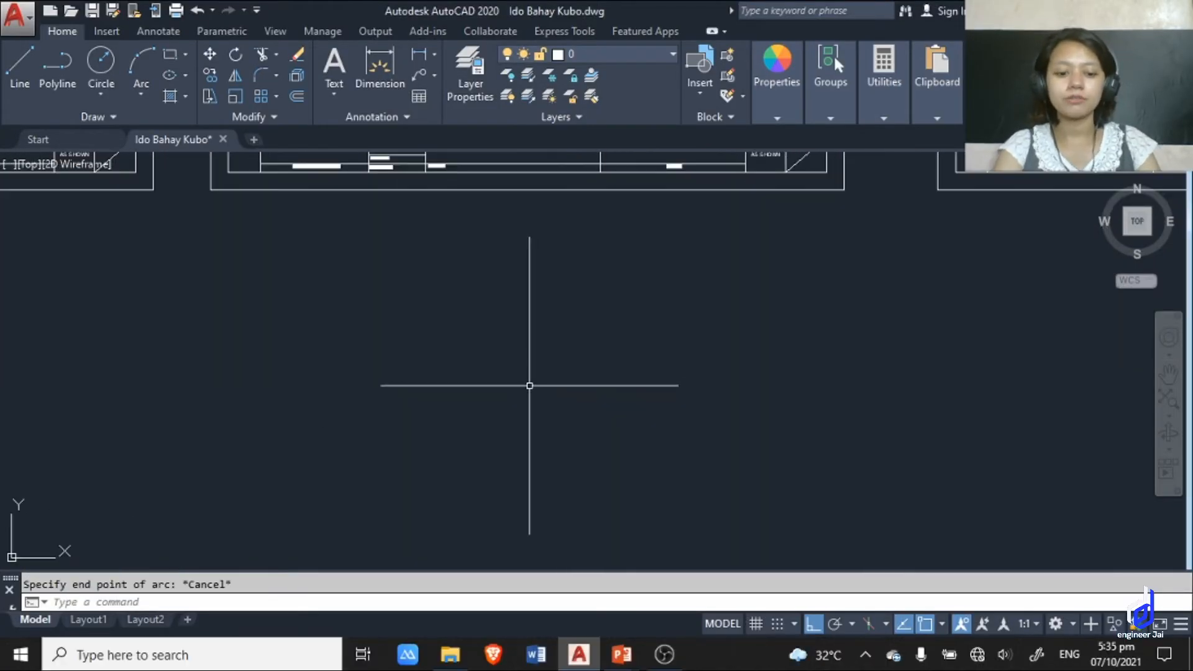
{"action": "type", "text": "arc"}
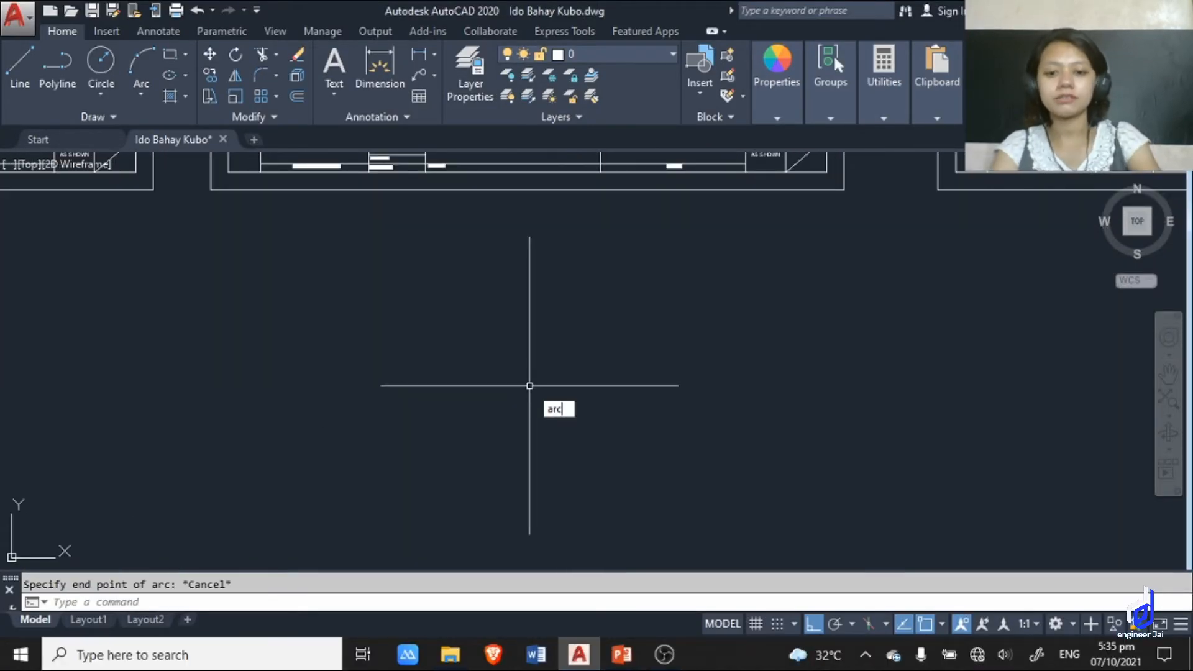
{"action": "key", "text": "Return"}
{"action": "left_click", "coordinate": [505, 388]}
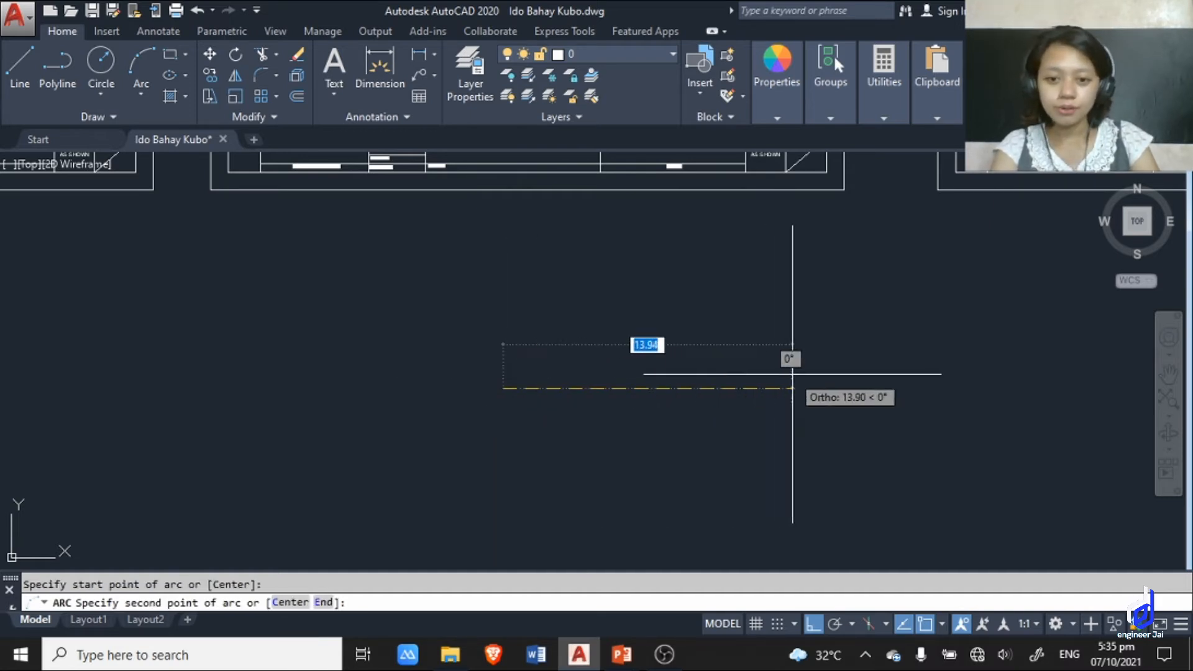
{"action": "left_click", "coordinate": [716, 389]}
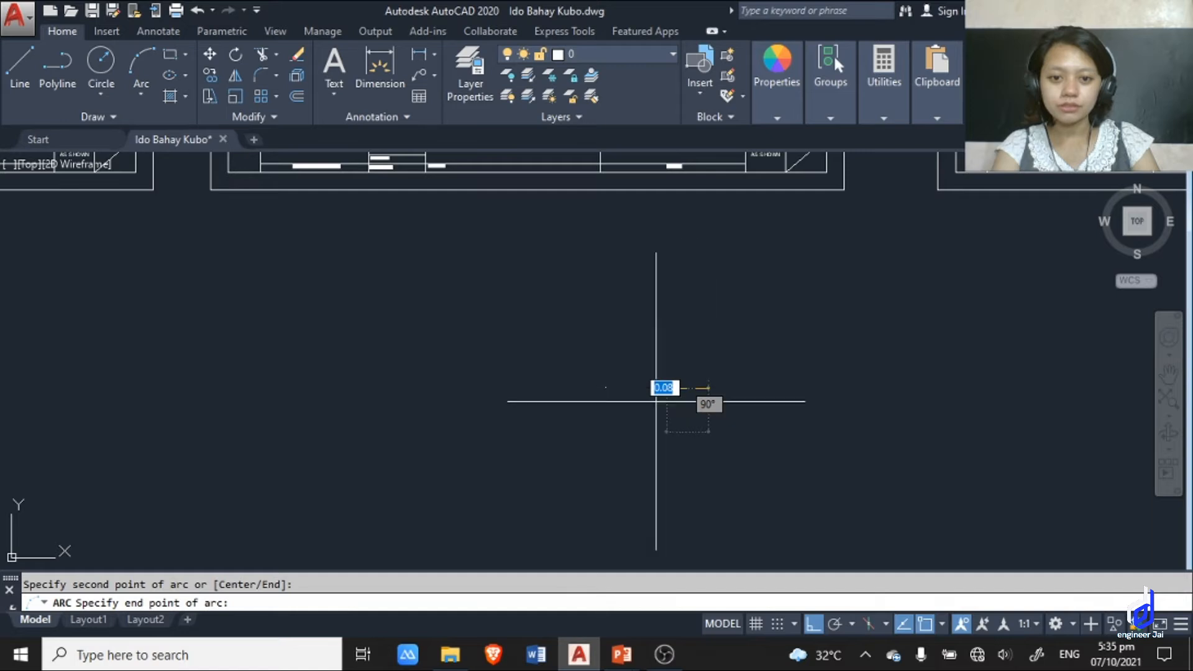
{"action": "left_click", "coordinate": [709, 463]}
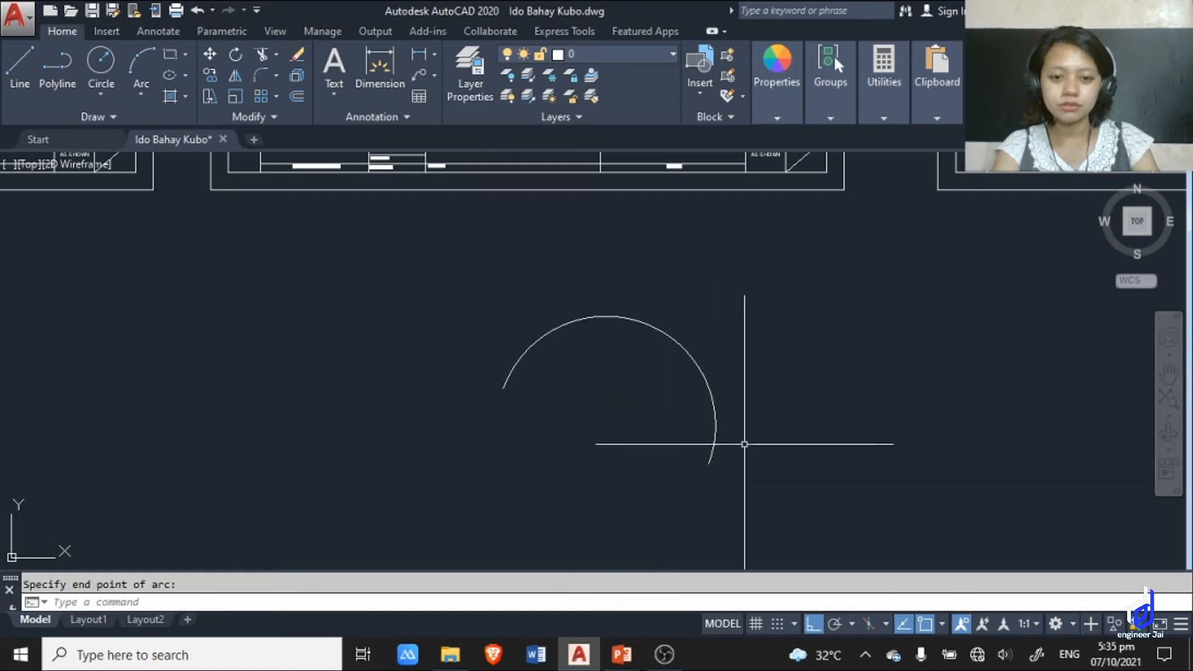
{"action": "scroll", "coordinate": [611, 363], "scroll_direction": "up", "scroll_amount": 4}
{"action": "scroll", "coordinate": [611, 363], "scroll_direction": "down", "scroll_amount": 5}
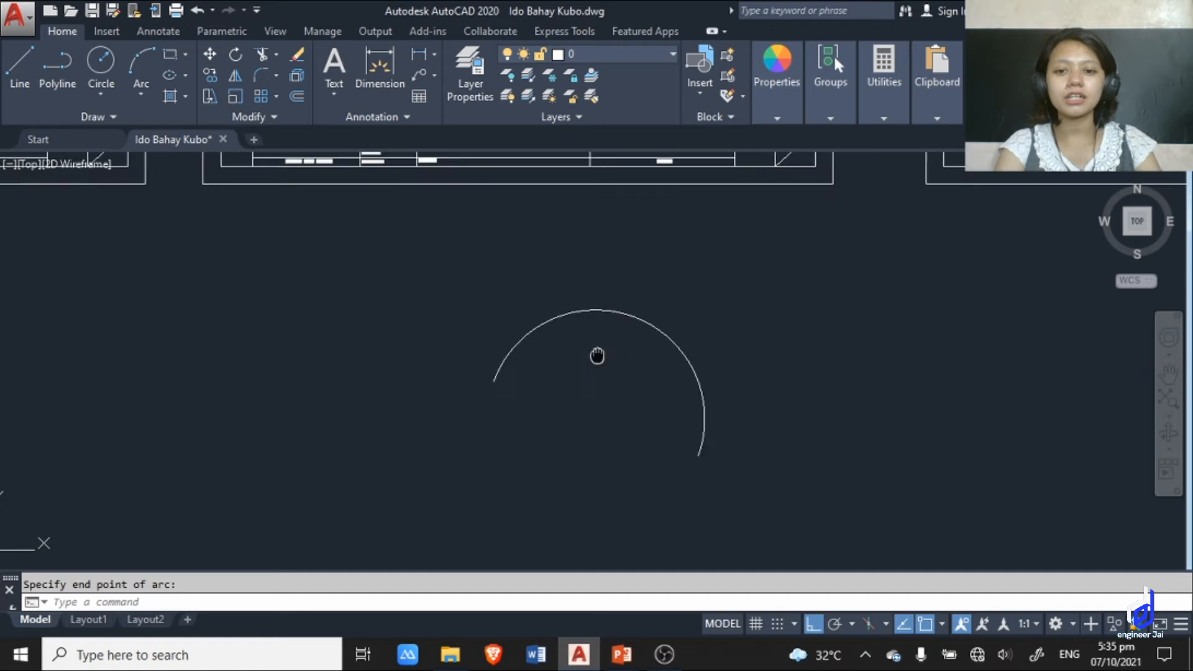
Add an arc length dimension to the new arc, placing it just outside the curve.
{"action": "left_click", "coordinate": [435, 60]}
{"action": "left_click", "coordinate": [397, 191]}
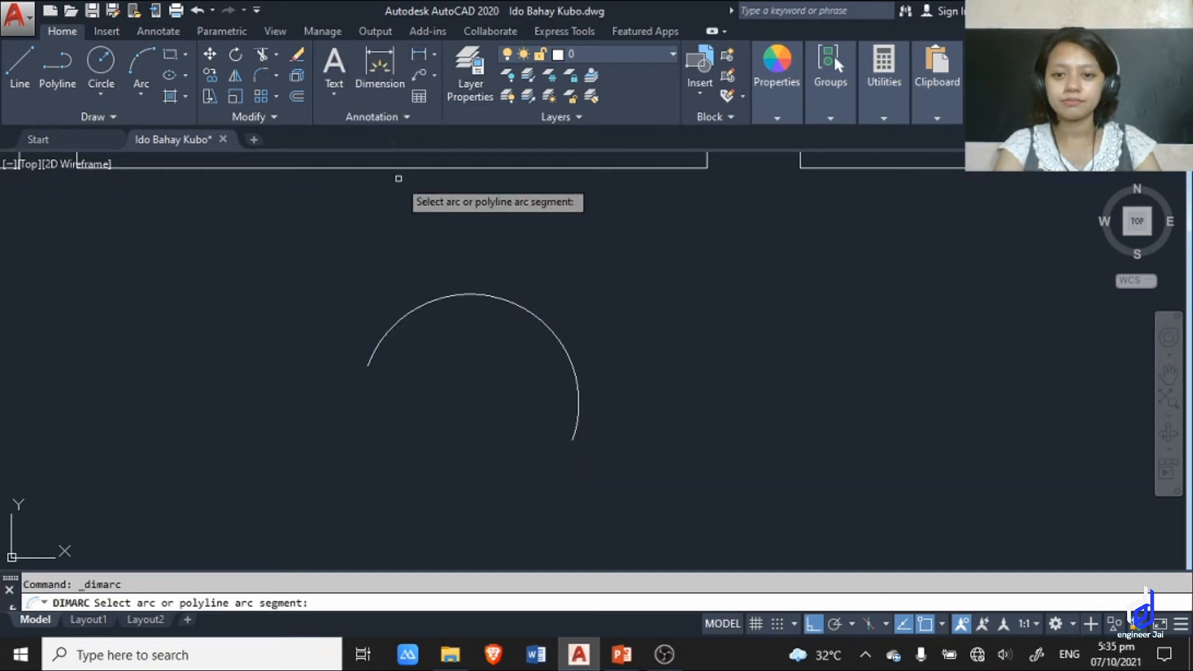
{"action": "left_click", "coordinate": [533, 314]}
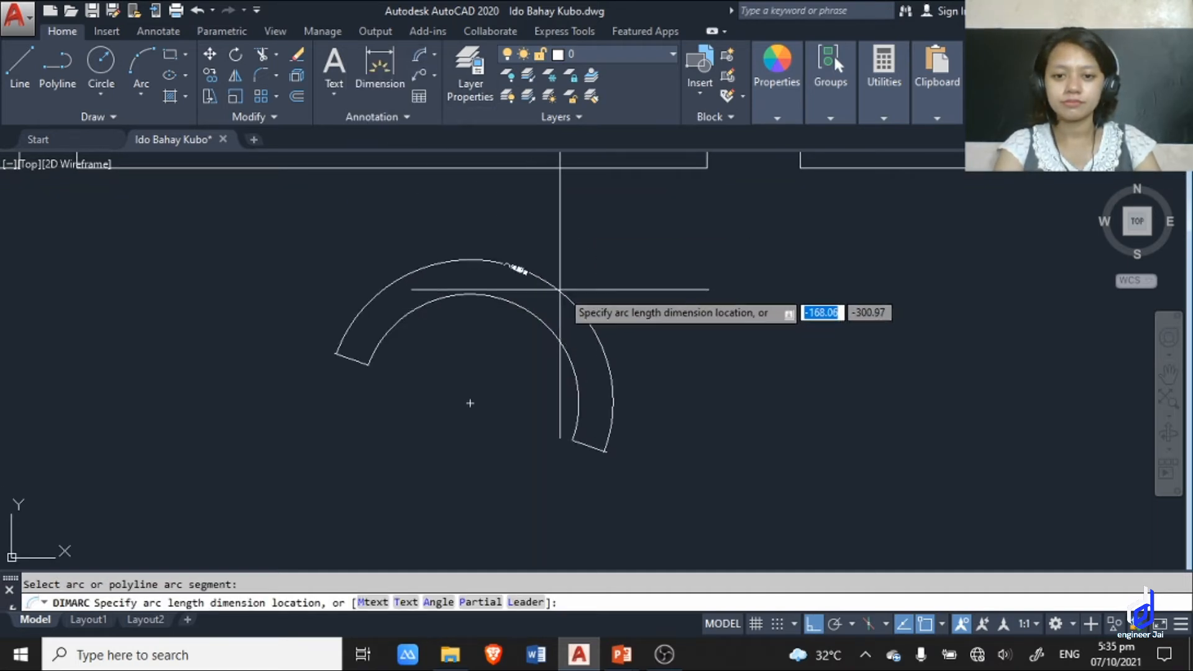
{"action": "left_click", "coordinate": [525, 250]}
Examine the arc length dimension's text and arc symbol up close, then in relation to the whole arc.
{"action": "scroll", "coordinate": [525, 258], "scroll_direction": "up", "scroll_amount": 5}
{"action": "scroll", "coordinate": [525, 259], "scroll_direction": "down", "scroll_amount": 8}
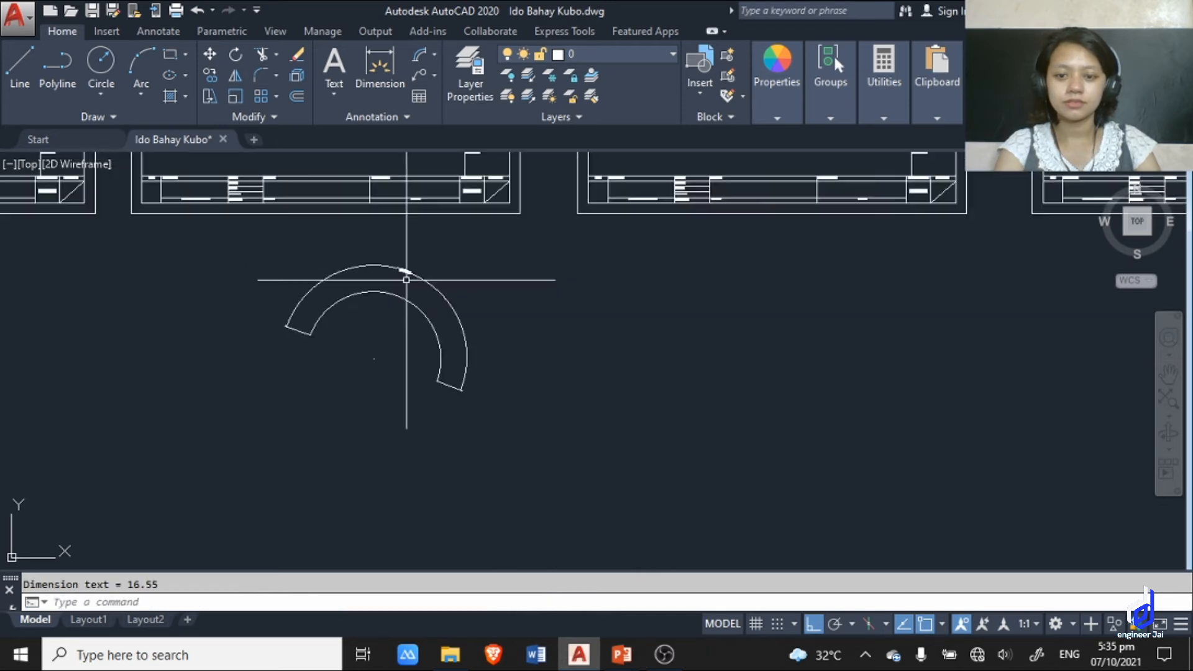
{"action": "scroll", "coordinate": [611, 193], "scroll_direction": "up", "scroll_amount": 8}
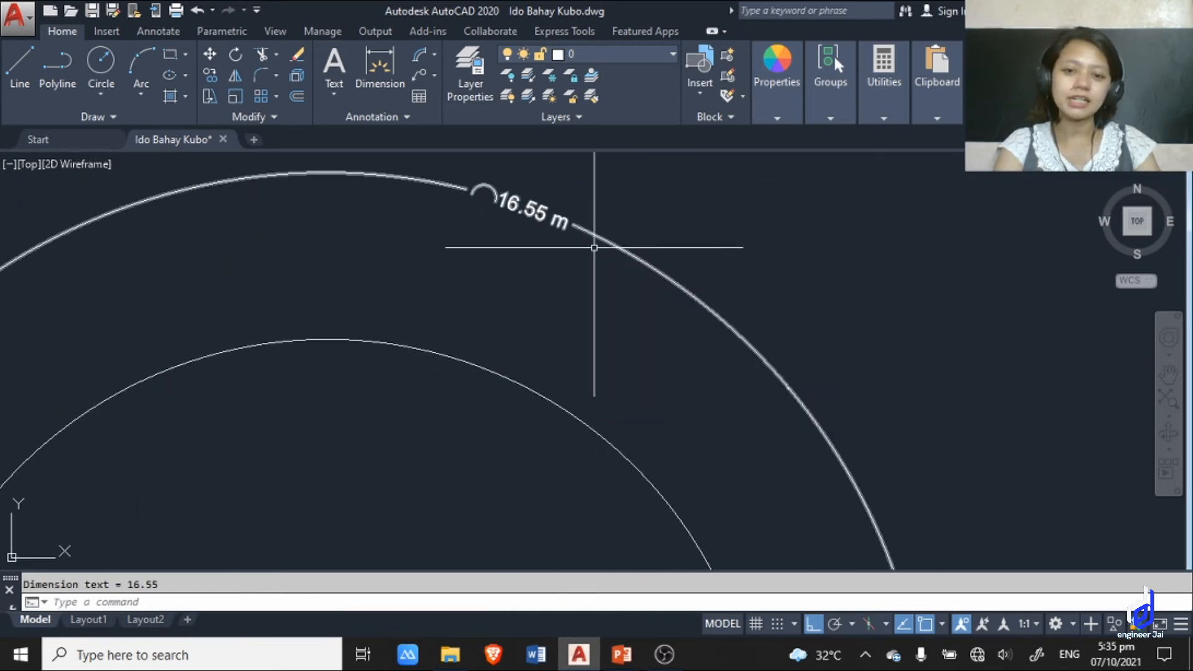
{"action": "scroll", "coordinate": [597, 269], "scroll_direction": "down", "scroll_amount": 5}
{"action": "scroll", "coordinate": [473, 228], "scroll_direction": "up", "scroll_amount": 5}
{"action": "scroll", "coordinate": [473, 228], "scroll_direction": "up", "scroll_amount": 5}
{"action": "scroll", "coordinate": [342, 248], "scroll_direction": "down", "scroll_amount": 6}
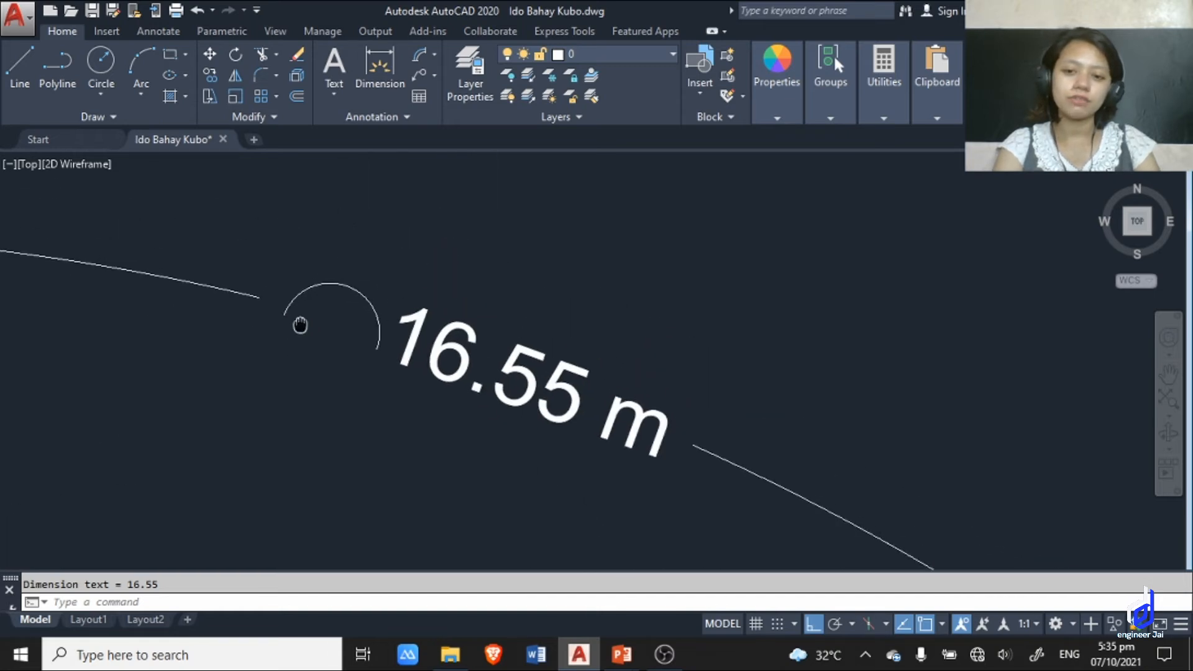
{"action": "scroll", "coordinate": [452, 268], "scroll_direction": "down", "scroll_amount": 8}
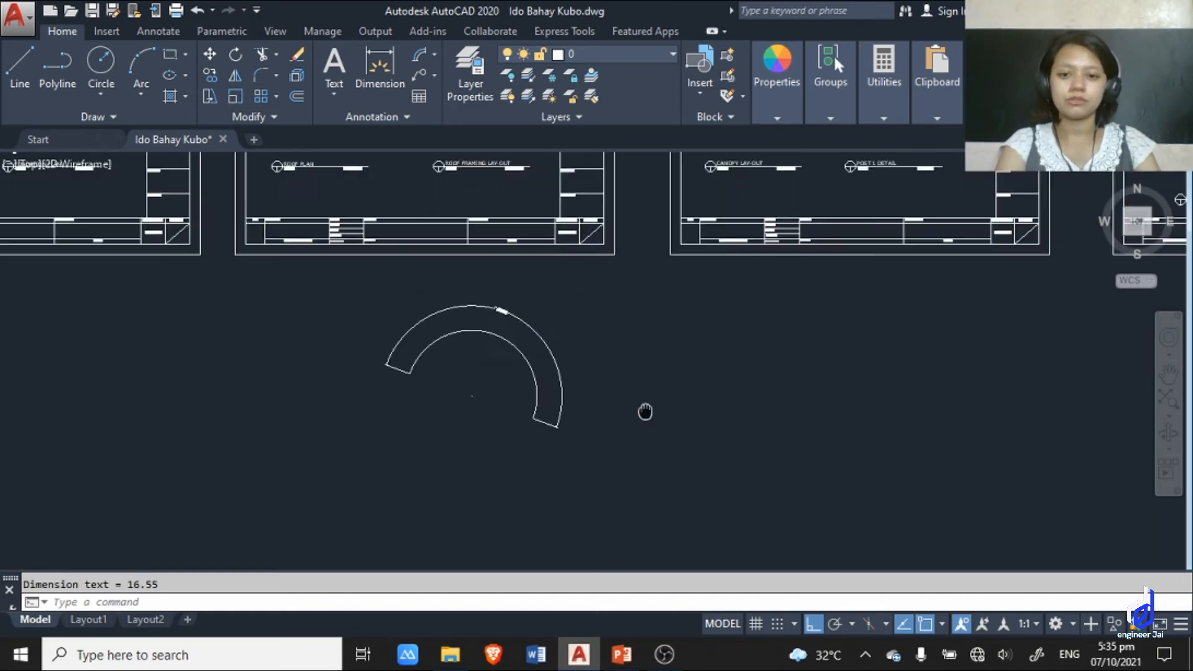
Switch to the PowerPoint slide show and review the Baseline and Continued Dimensions slide.
{"action": "middle_click_drag", "start_coordinate": [493, 376], "coordinate": [609, 399]}
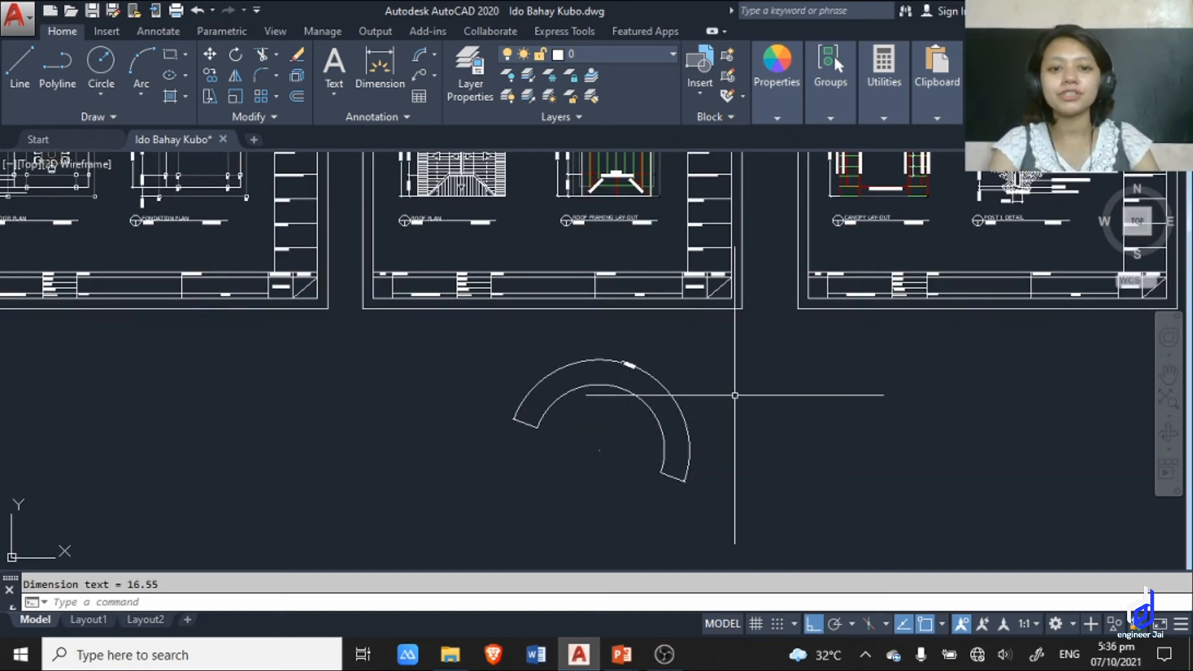
{"action": "scroll", "coordinate": [746, 395], "scroll_direction": "down", "scroll_amount": 6}
{"action": "scroll", "coordinate": [759, 386], "scroll_direction": "up", "scroll_amount": 6}
{"action": "middle_click_drag", "start_coordinate": [759, 386], "coordinate": [759, 461]}
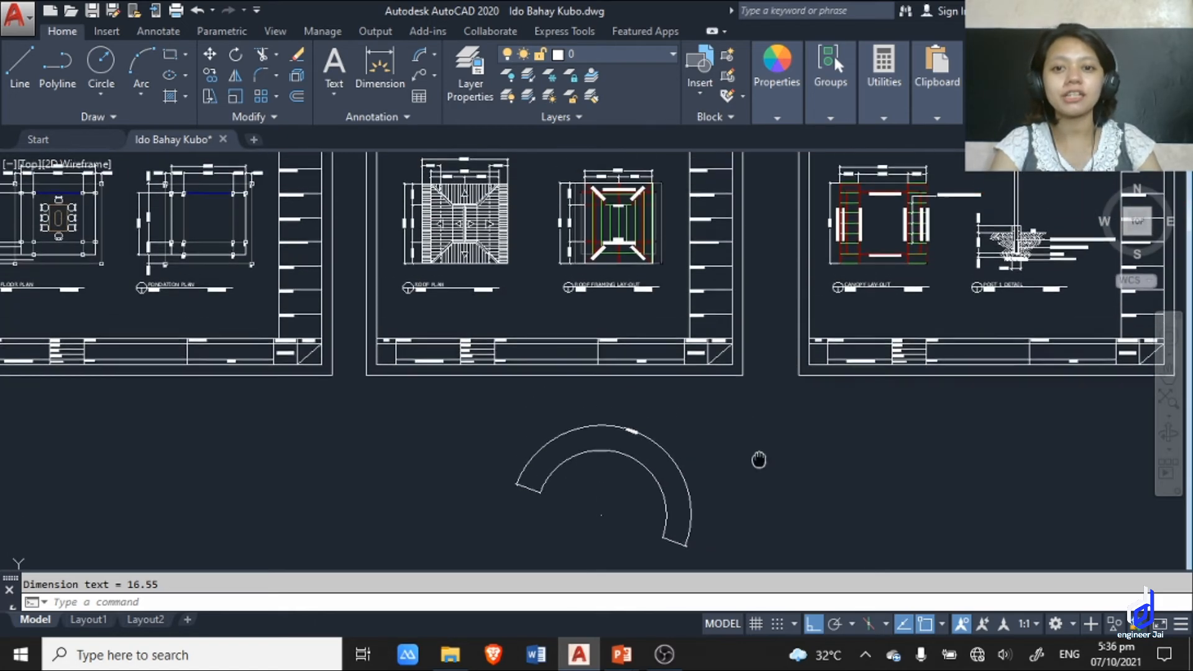
{"action": "key", "text": "alt+Tab"}
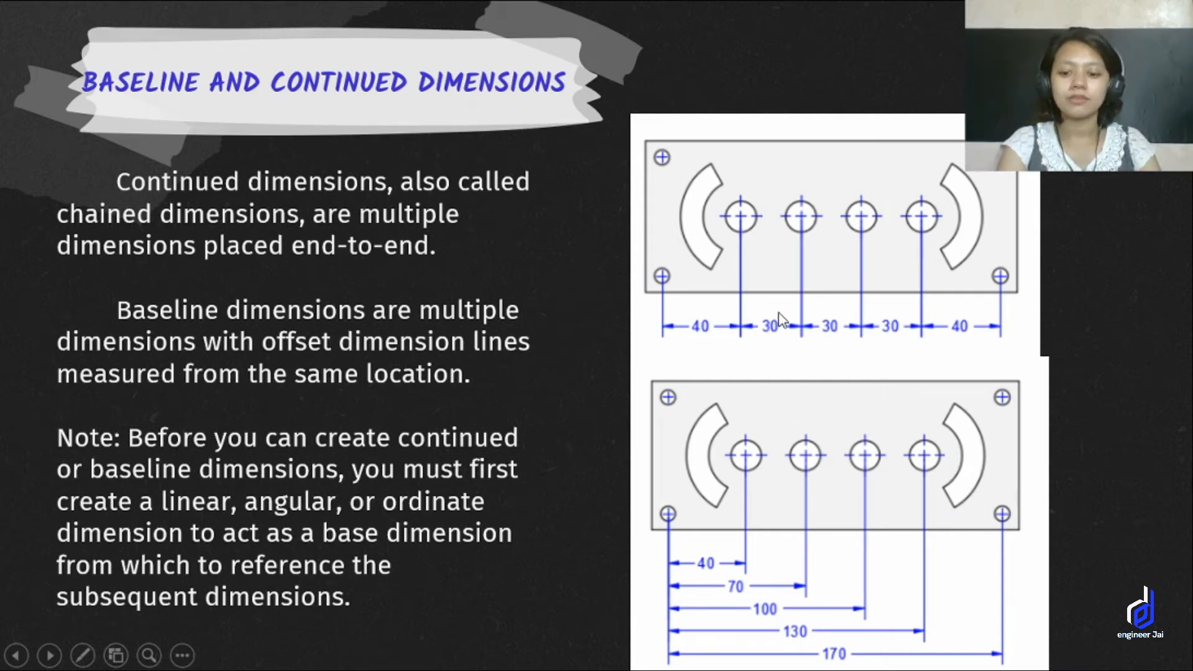
Switch back to AutoCAD and examine the chain of continued dimensions below the truss in the Truss 1 detail.
{"action": "key", "text": "alt+Tab"}
{"action": "key", "text": "Tab"}
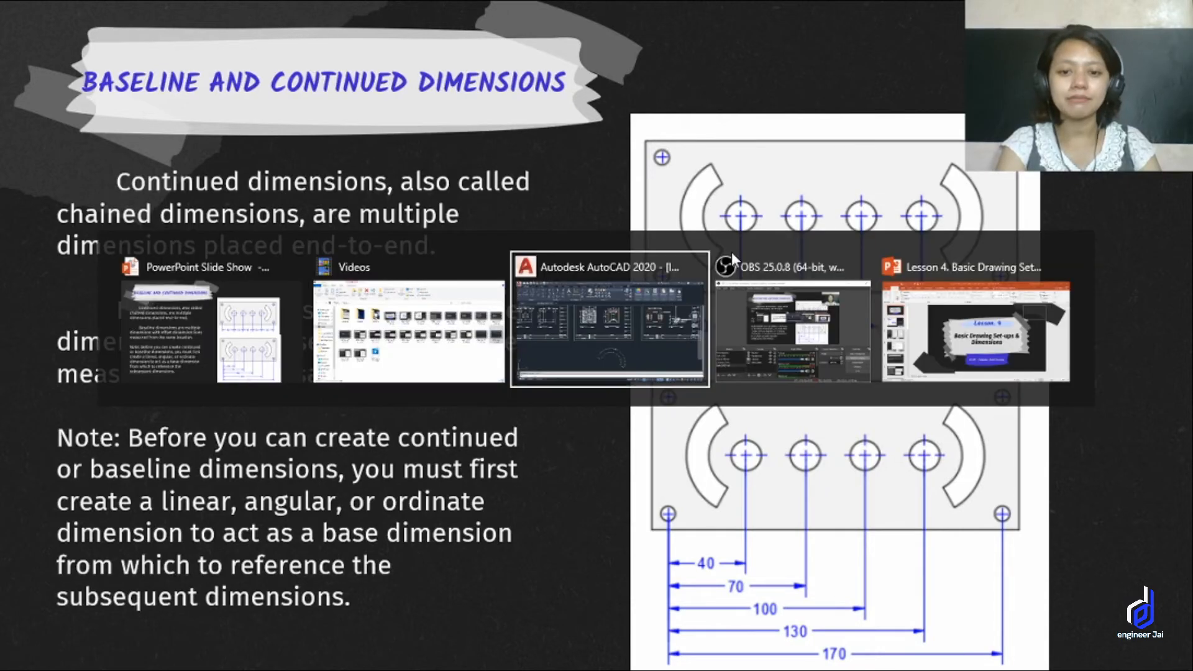
{"action": "scroll", "coordinate": [640, 333], "scroll_direction": "down", "scroll_amount": 5}
{"action": "scroll", "coordinate": [799, 320], "scroll_direction": "up", "scroll_amount": 10}
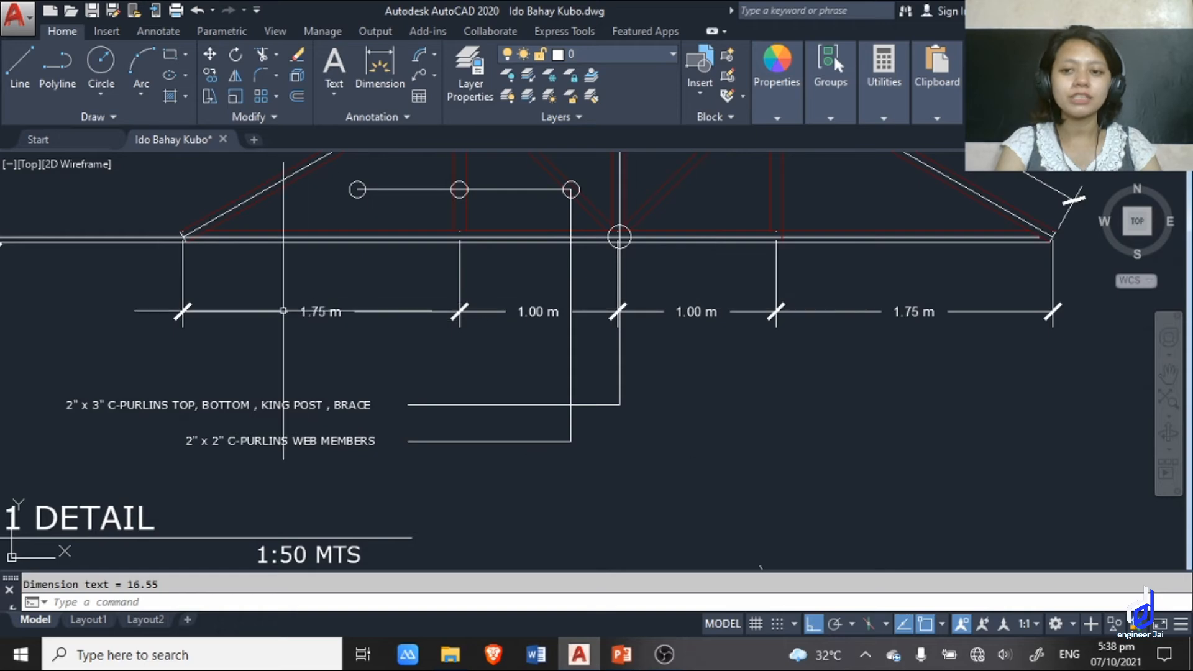
{"action": "middle_click_drag", "start_coordinate": [168, 288], "coordinate": [206, 354]}
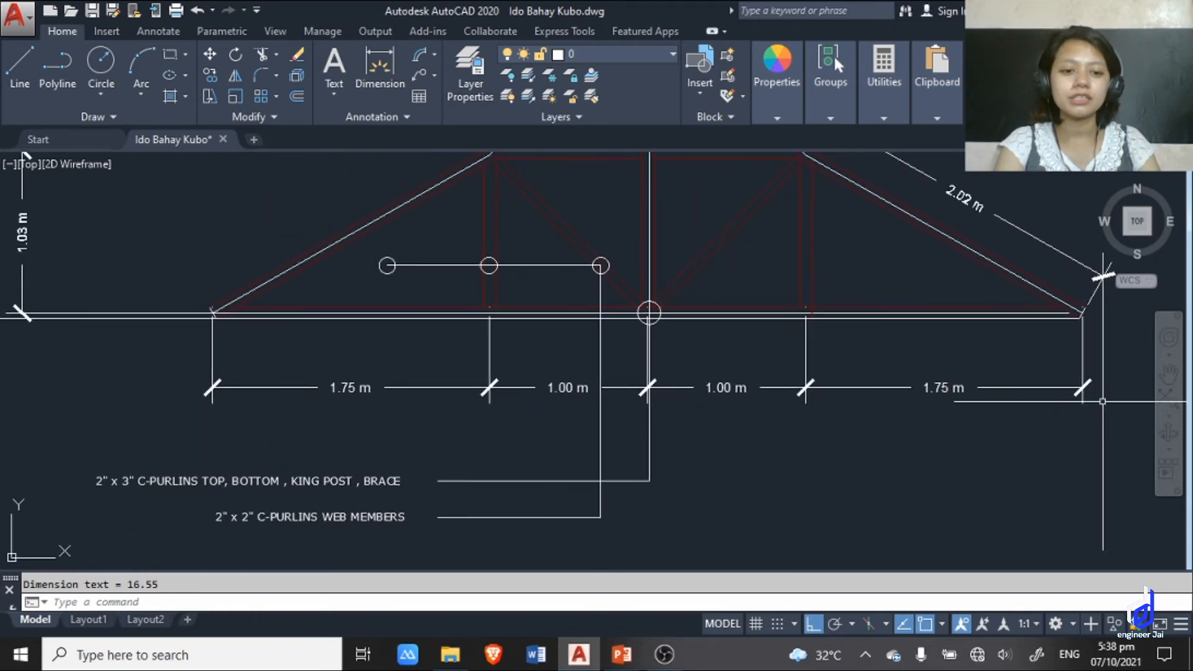
{"action": "middle_click_drag", "start_coordinate": [279, 358], "coordinate": [230, 315]}
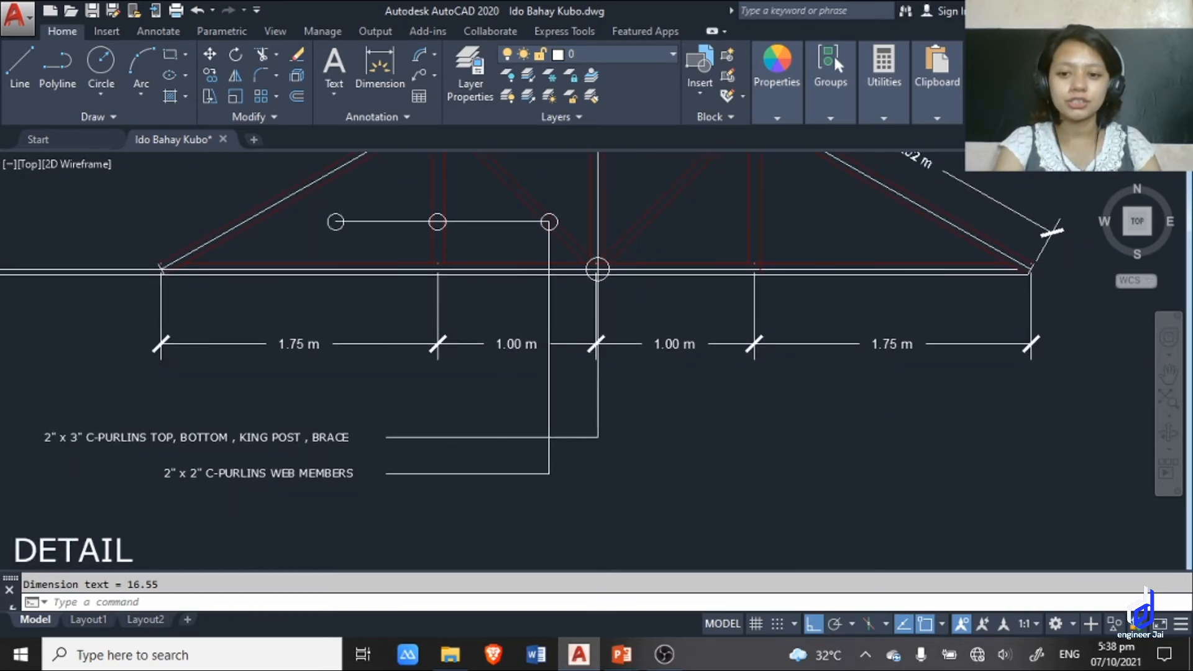
{"action": "scroll", "coordinate": [229, 315], "scroll_direction": "down", "scroll_amount": 3}
{"action": "scroll", "coordinate": [373, 323], "scroll_direction": "up", "scroll_amount": 1}
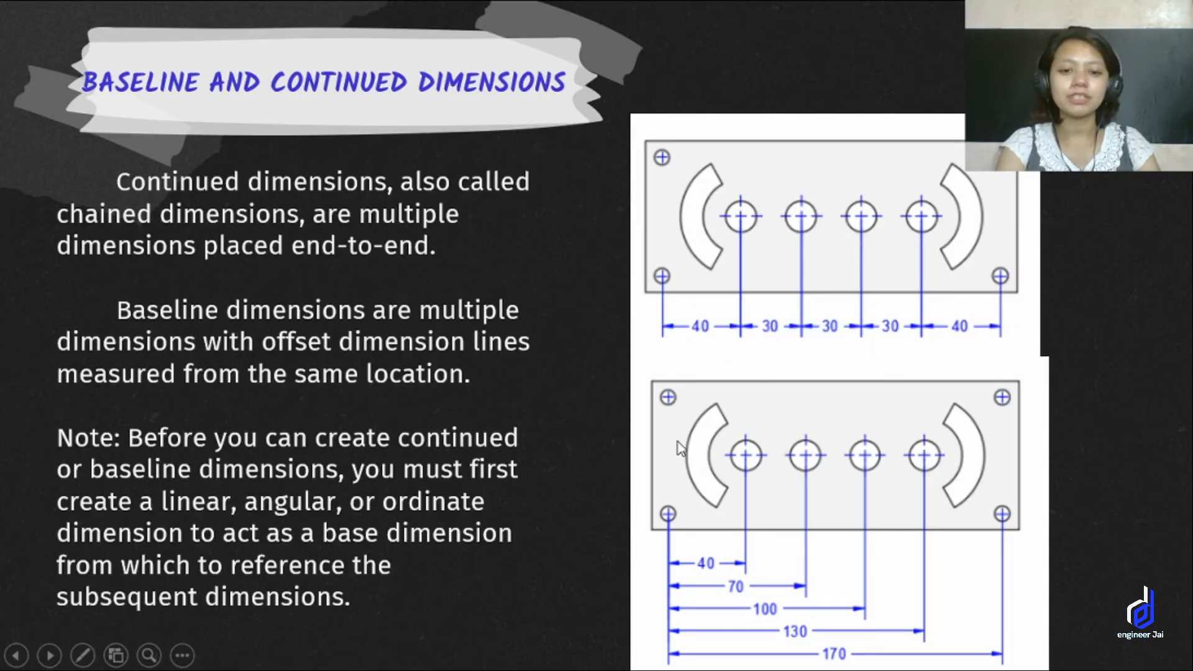
Review the Baseline and Continued Dimensions slide and the dimension style modification steps in the PowerPoint slide show.
{"action": "key", "text": "Right"}
{"action": "key", "text": "Left"}
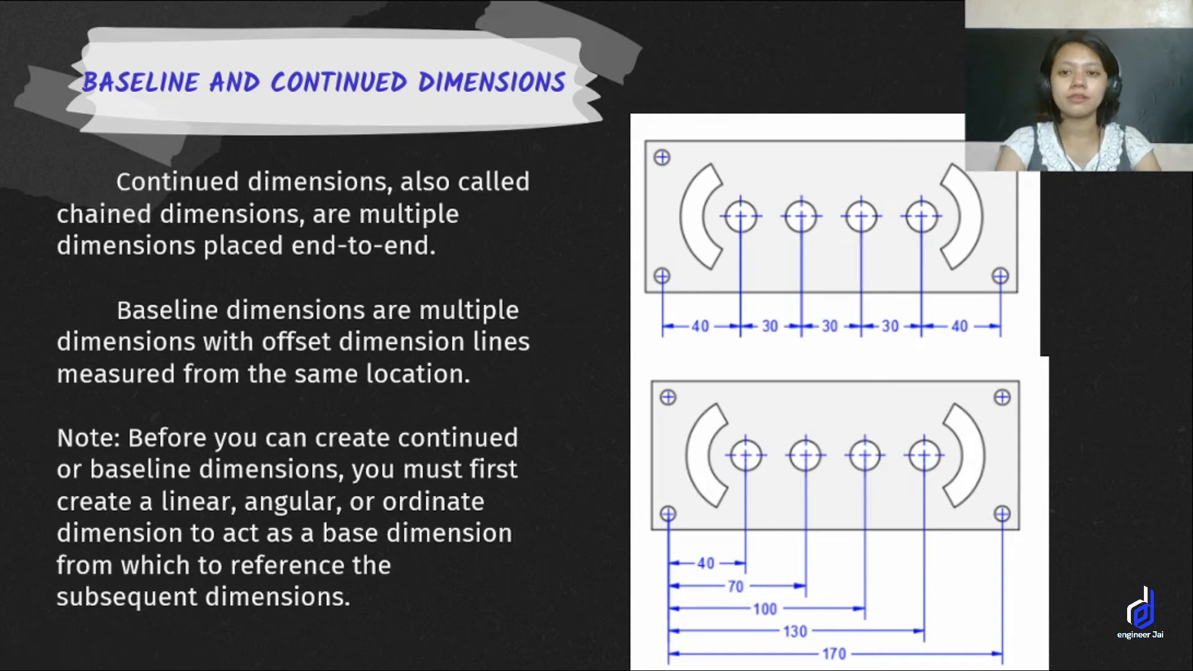
{"action": "key", "text": "Right"}
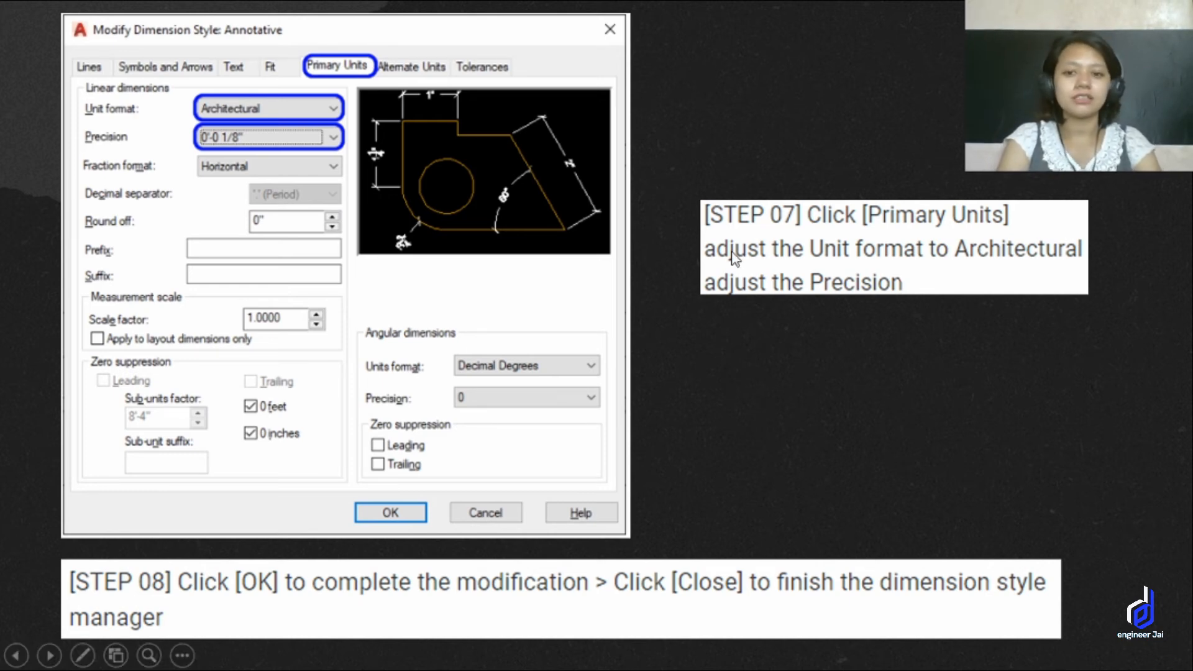
Return to AutoCAD, view the list of styles in the Dimension Style Manager, and close it.
{"action": "key", "text": "alt+Tab"}
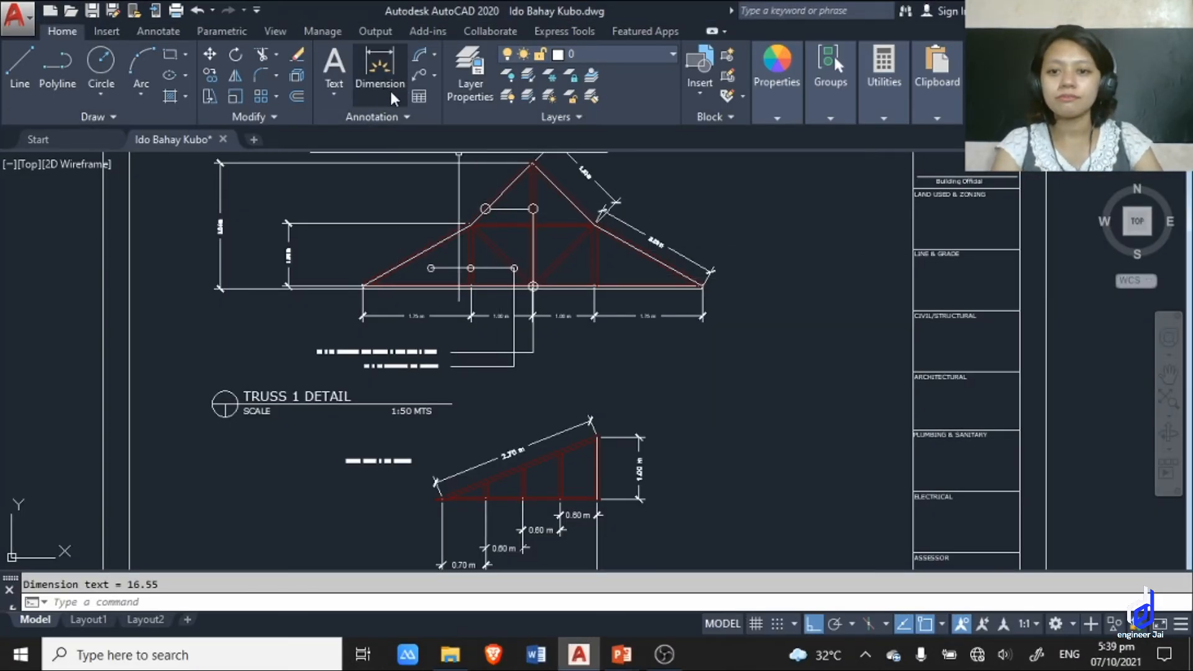
{"action": "left_click", "coordinate": [389, 123]}
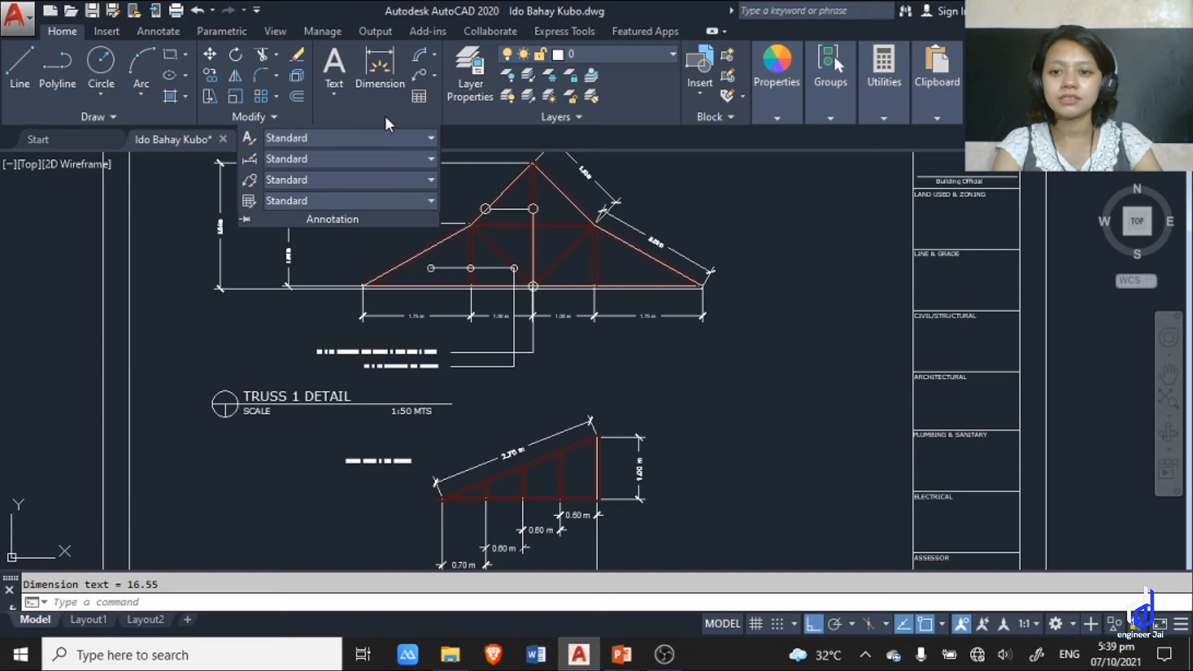
{"action": "left_click", "coordinate": [251, 163]}
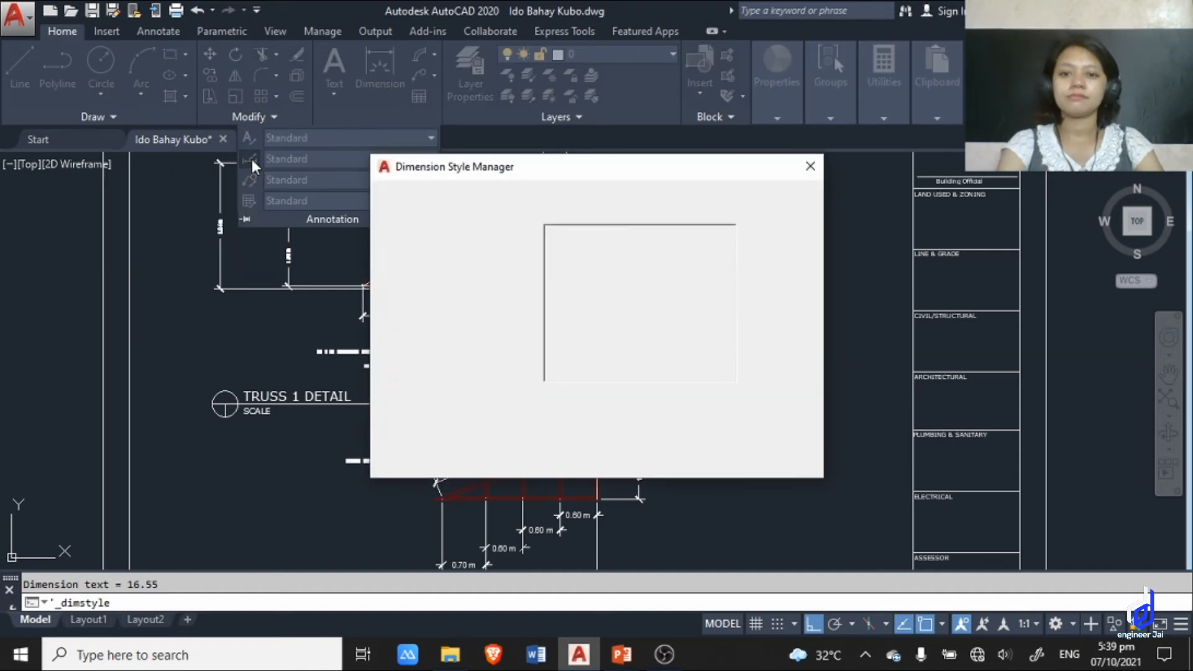
{"action": "left_click_drag", "start_coordinate": [612, 168], "coordinate": [687, 99]}
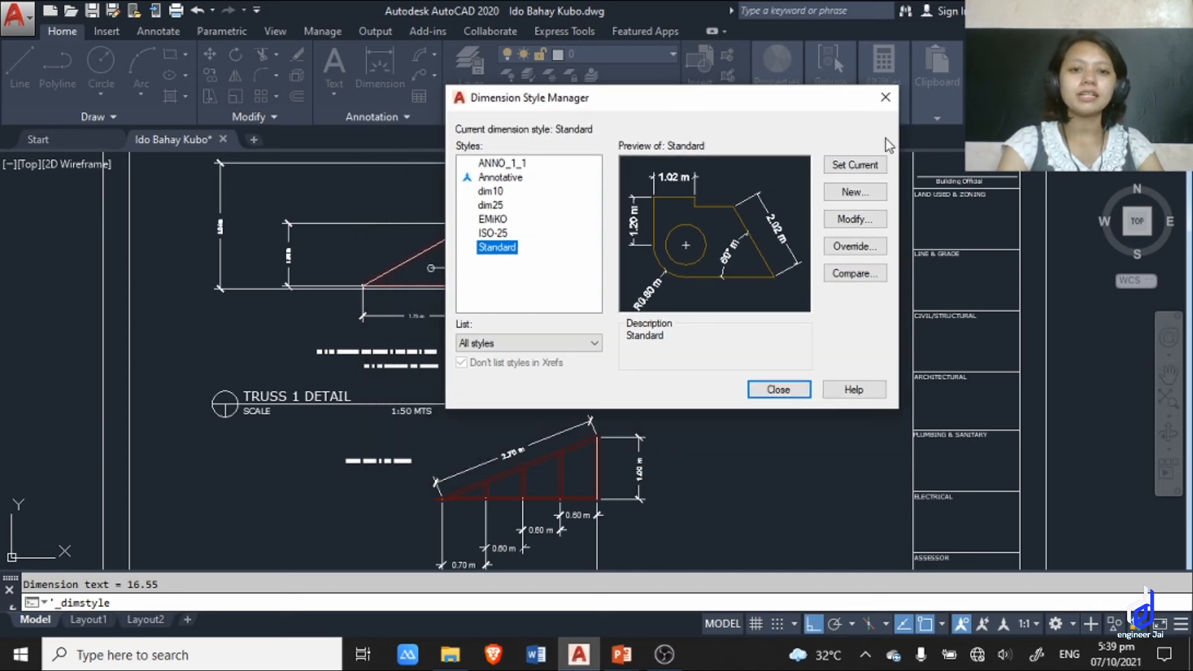
{"action": "left_click", "coordinate": [886, 97]}
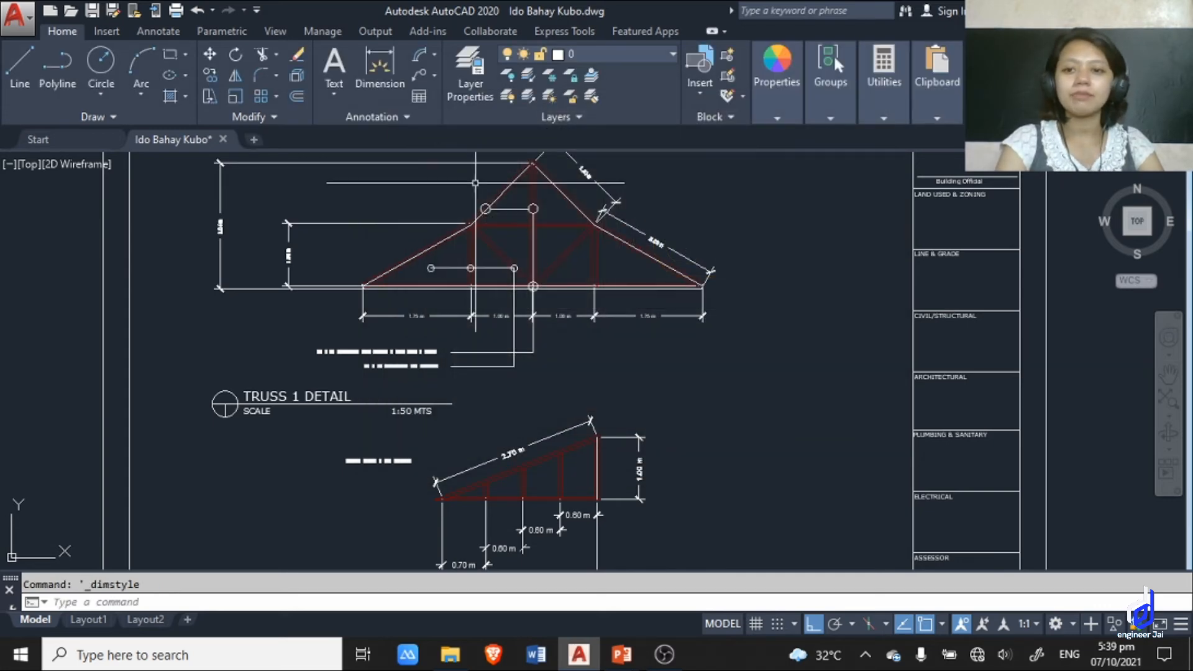
Open the Dimension Style Manager with the DIMSTYLE command and create a new style named "sample 1" based on Standard, continuing to its settings.
{"action": "left_click", "coordinate": [386, 117]}
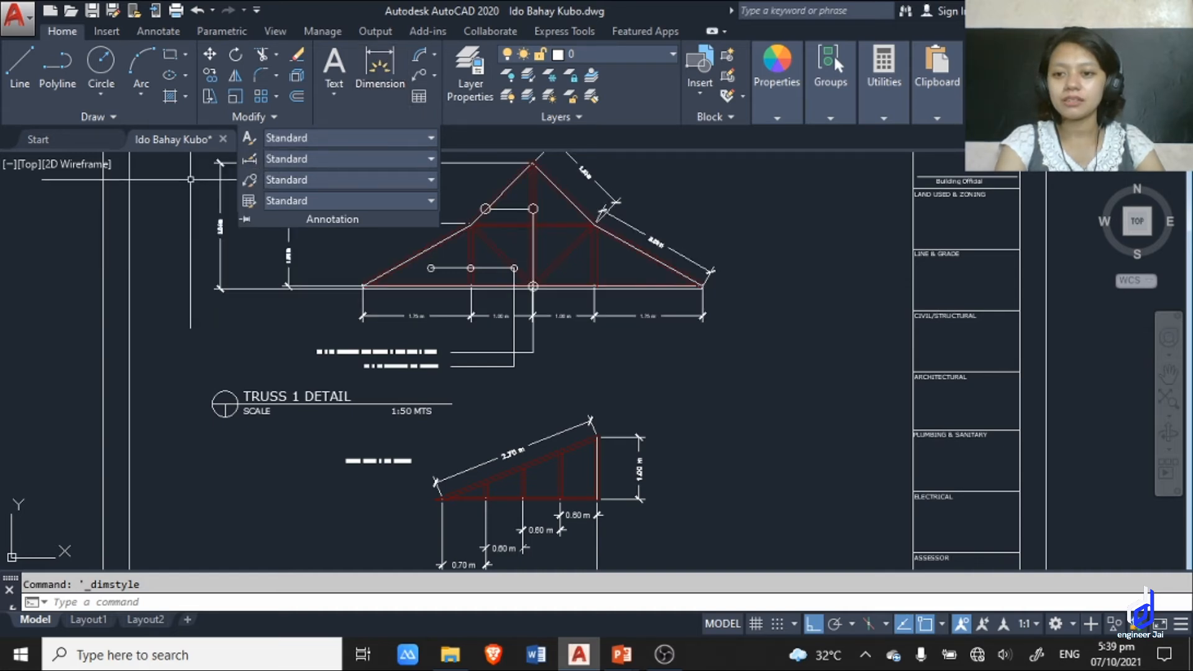
{"action": "left_click", "coordinate": [185, 607]}
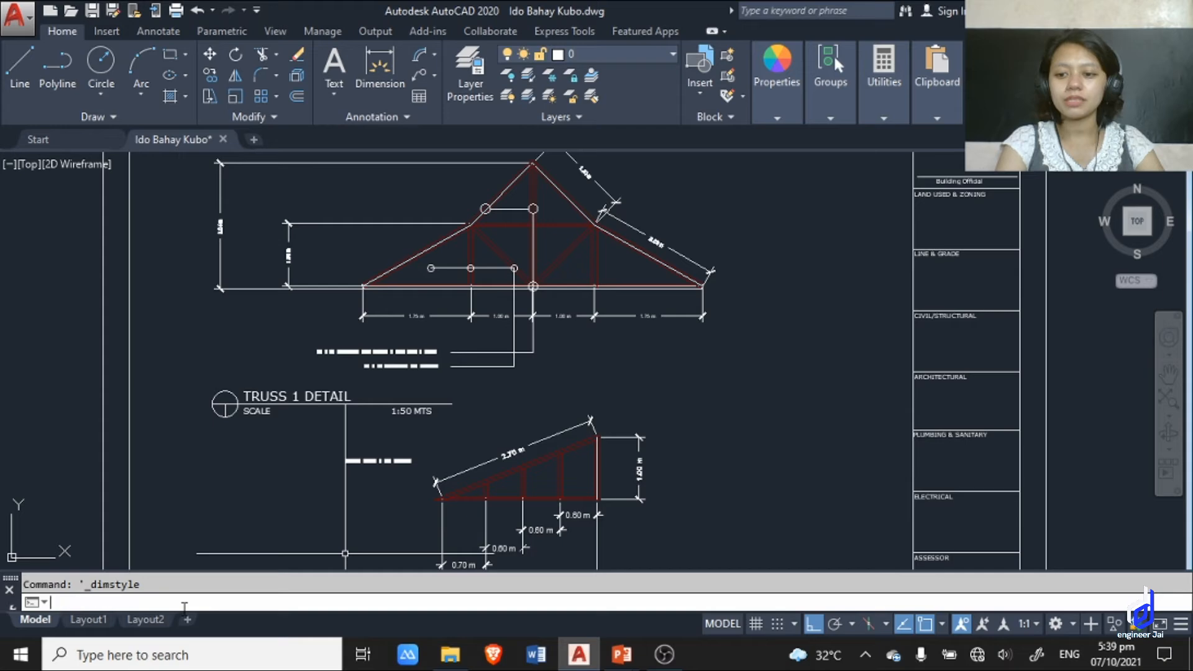
{"action": "type", "text": "DIMS"}
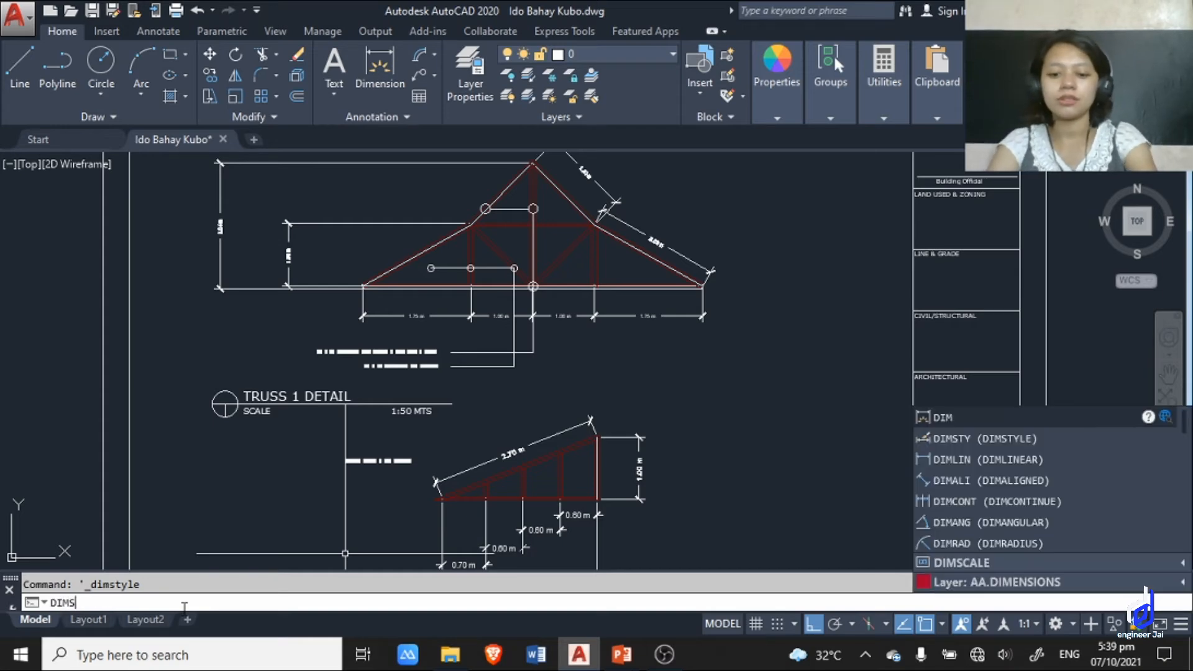
{"action": "type", "text": "TYLE"}
{"action": "key", "text": "Return"}
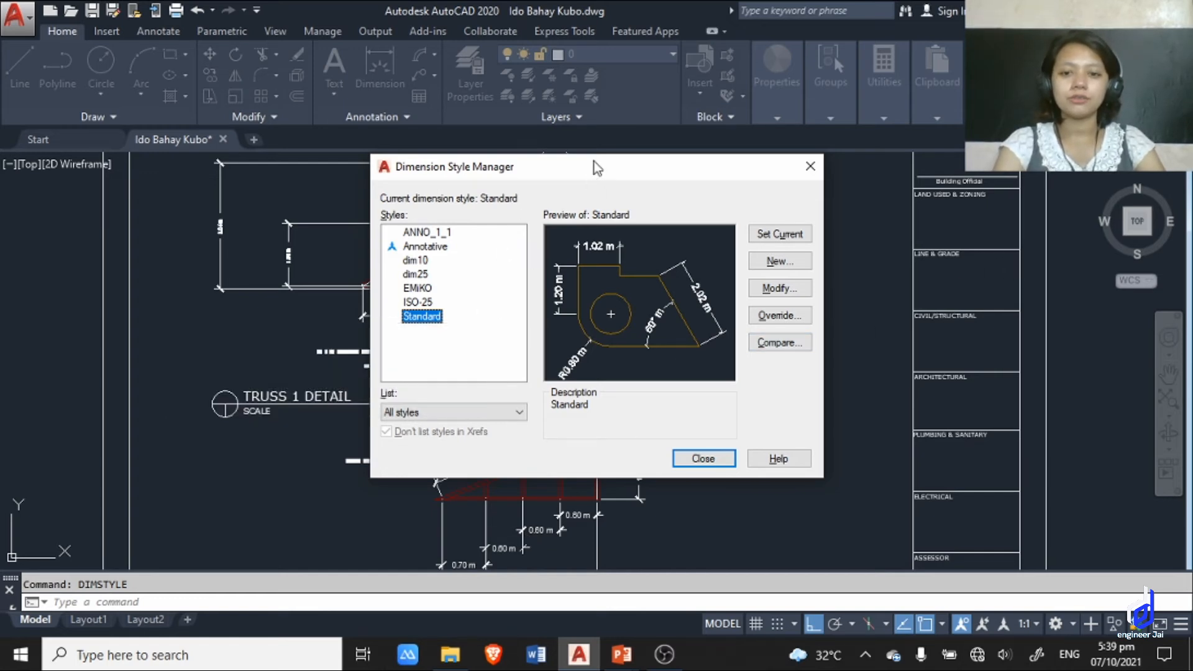
{"action": "left_click_drag", "start_coordinate": [591, 169], "coordinate": [602, 149]}
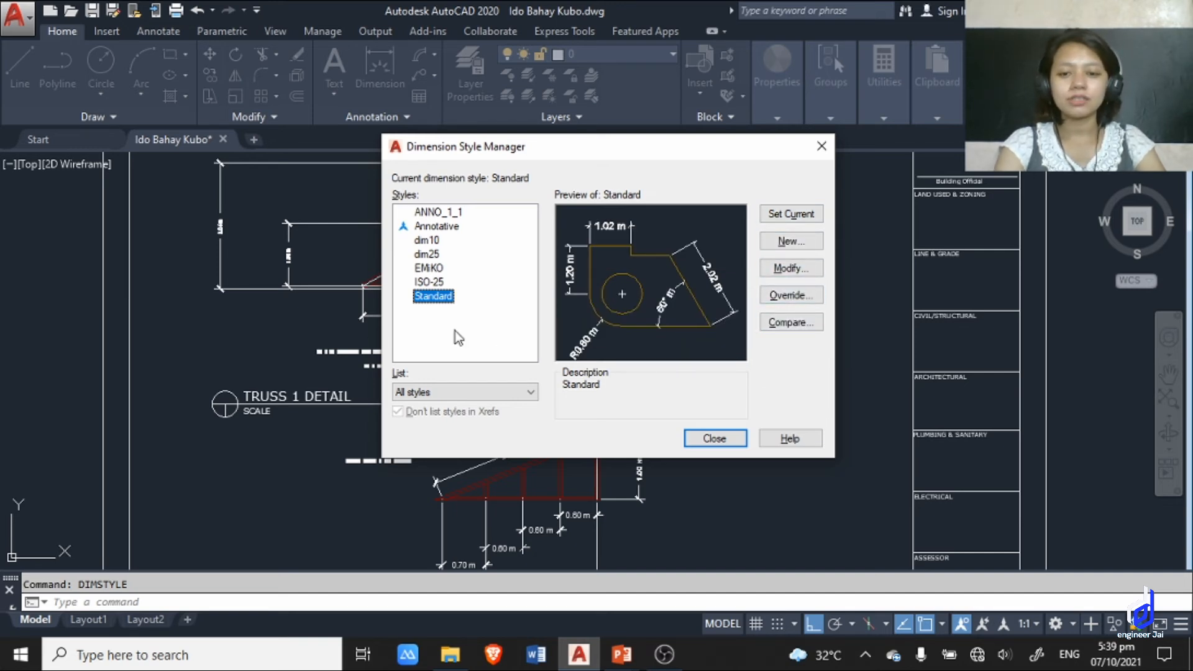
{"action": "left_click", "coordinate": [795, 245]}
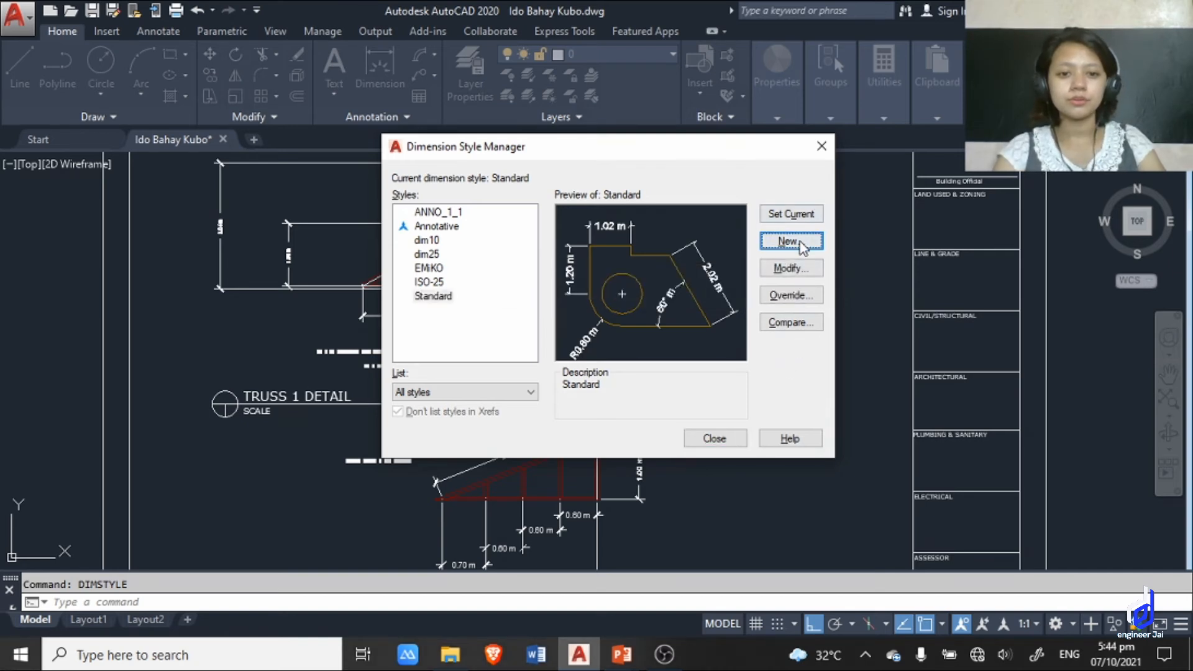
{"action": "left_click", "coordinate": [802, 243]}
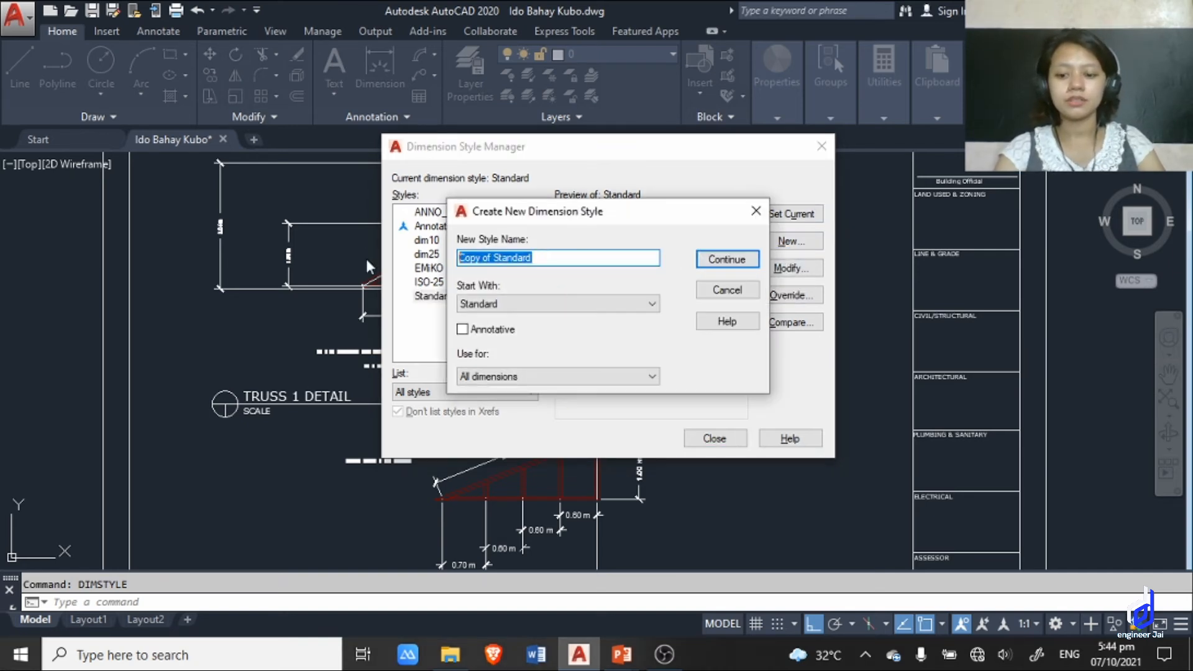
{"action": "type", "text": "sample 1"}
{"action": "left_click", "coordinate": [750, 265]}
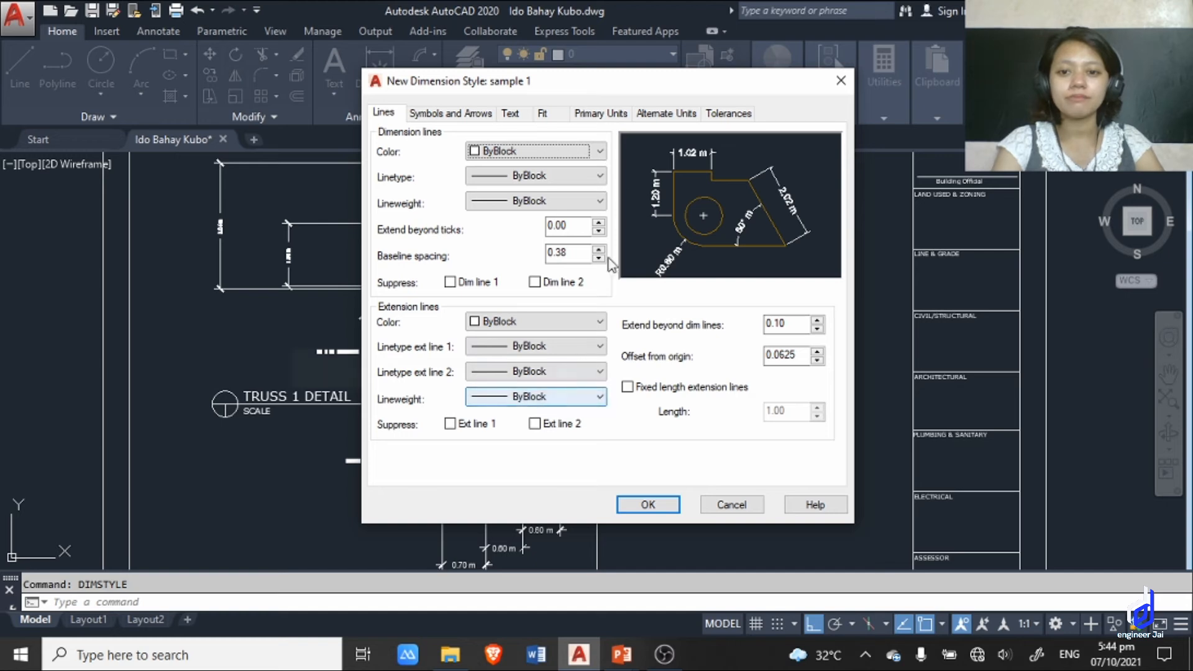
Set the first, second and leader arrowheads to Architectural tick and the arc length symbol to Preceding dimension text.
{"action": "left_click", "coordinate": [470, 117]}
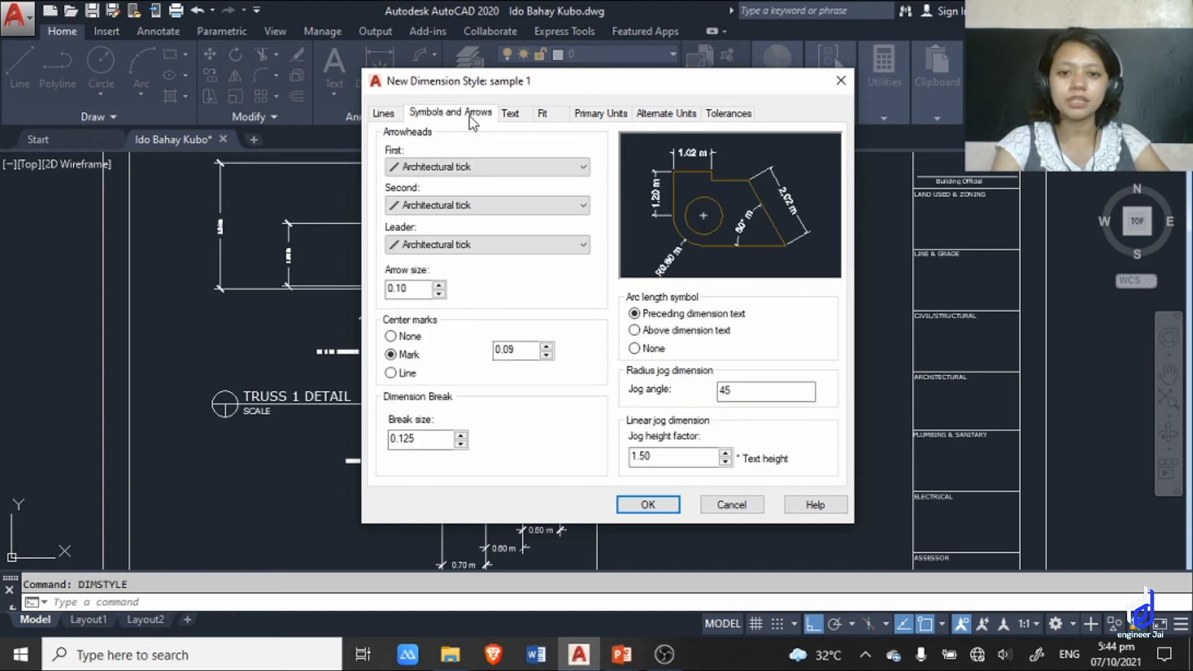
{"action": "left_click", "coordinate": [514, 168]}
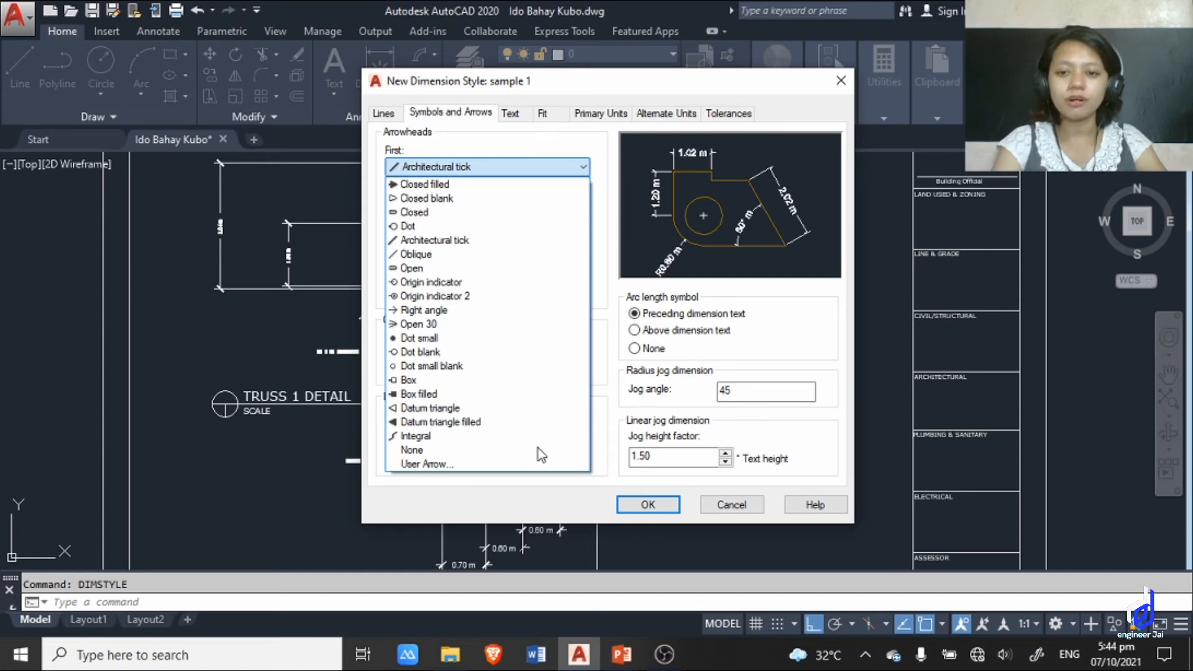
{"action": "left_click", "coordinate": [455, 240]}
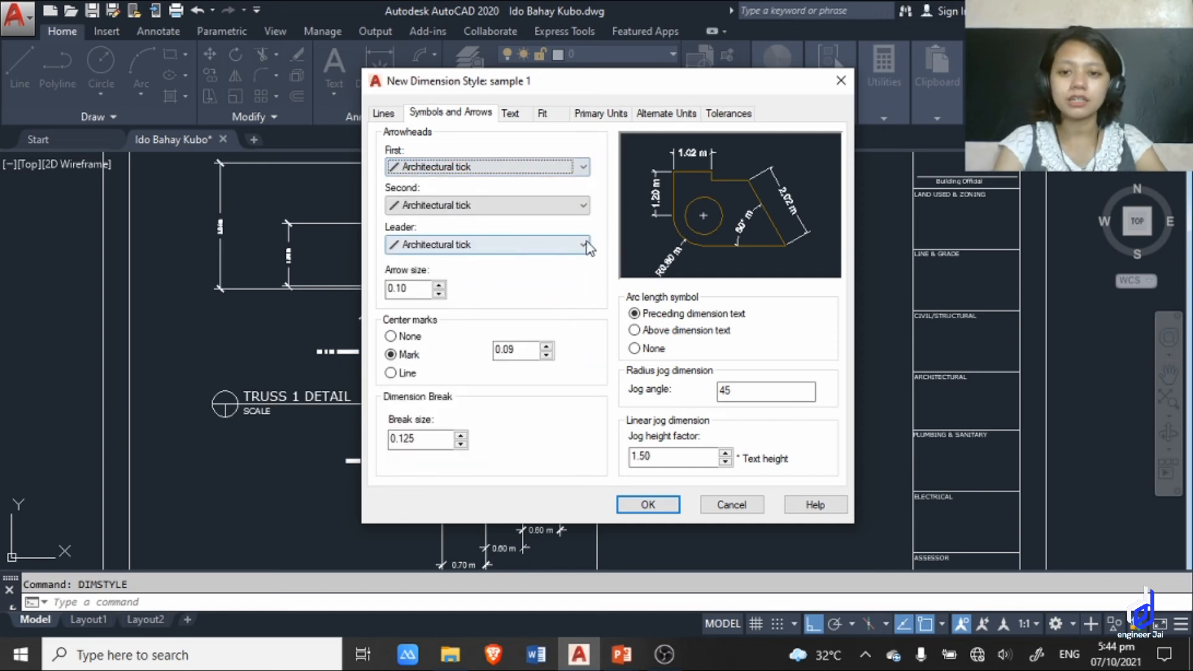
{"action": "left_click", "coordinate": [485, 207]}
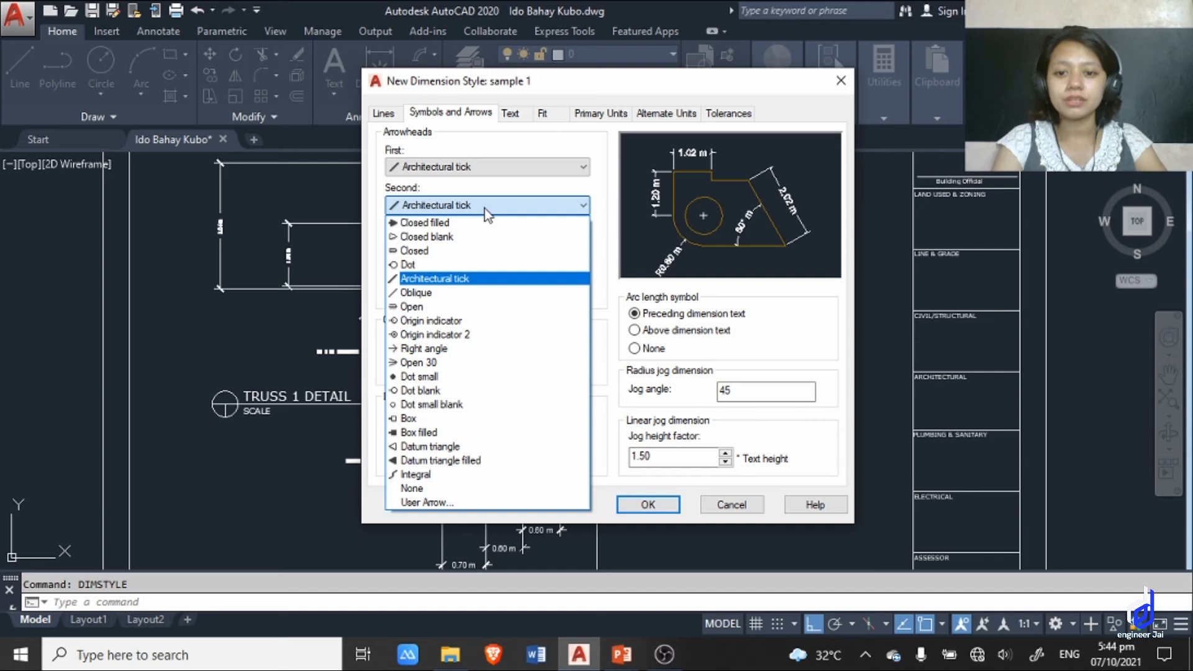
{"action": "left_click", "coordinate": [507, 277]}
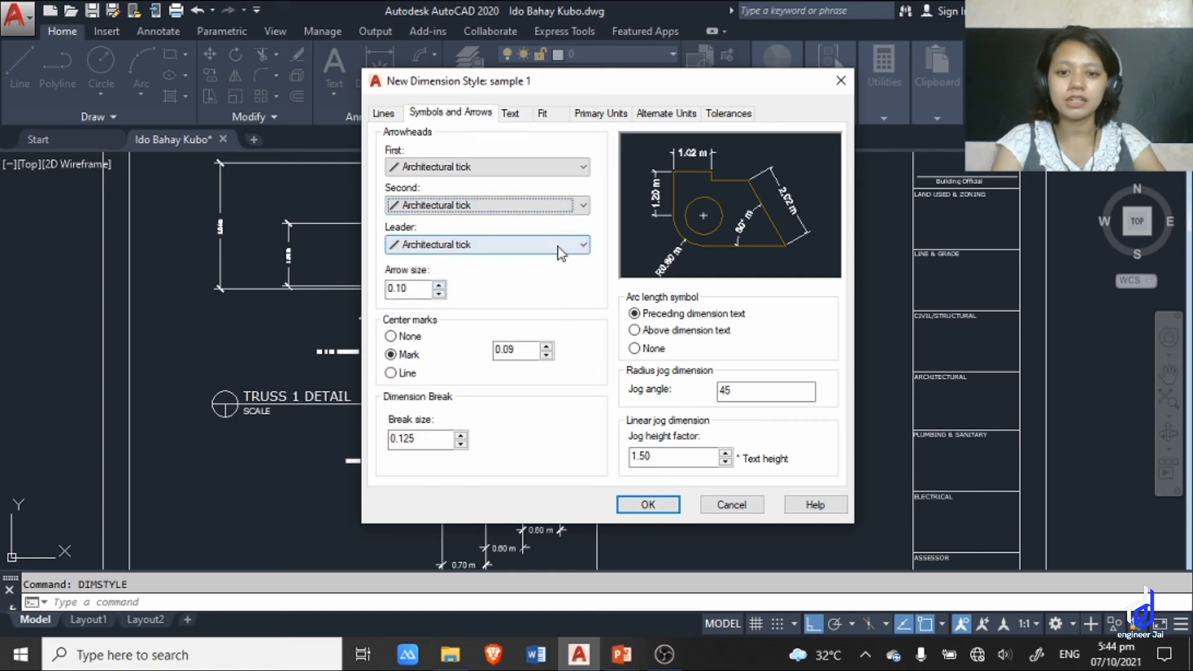
{"action": "left_click", "coordinate": [509, 249]}
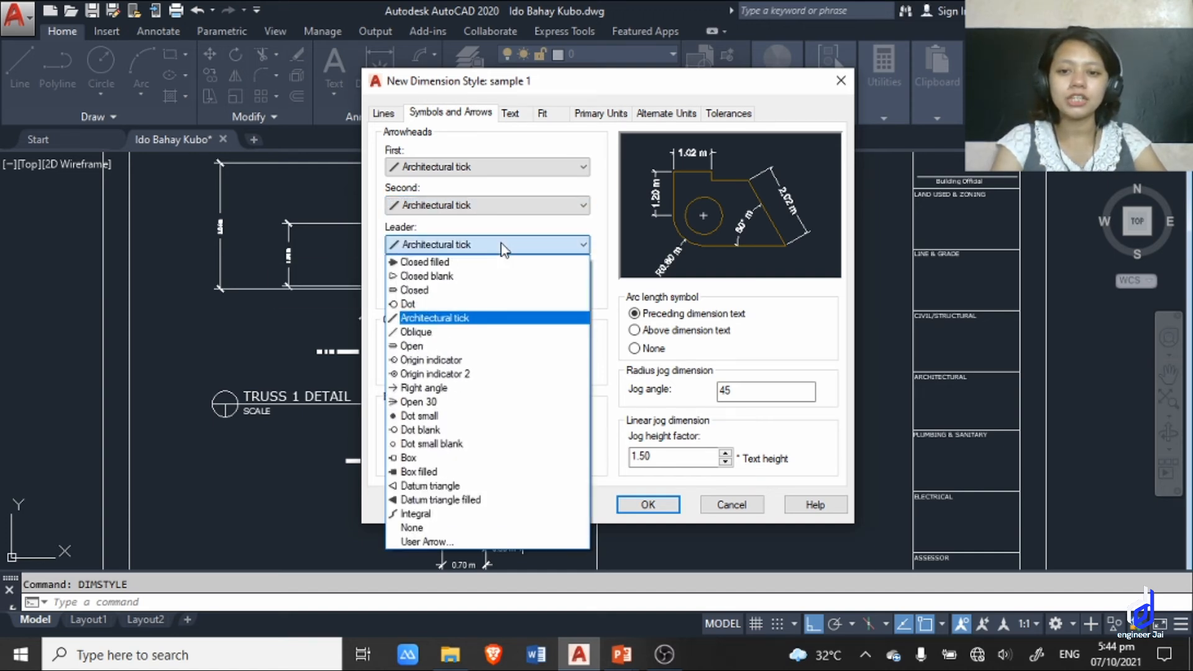
{"action": "left_click", "coordinate": [456, 315]}
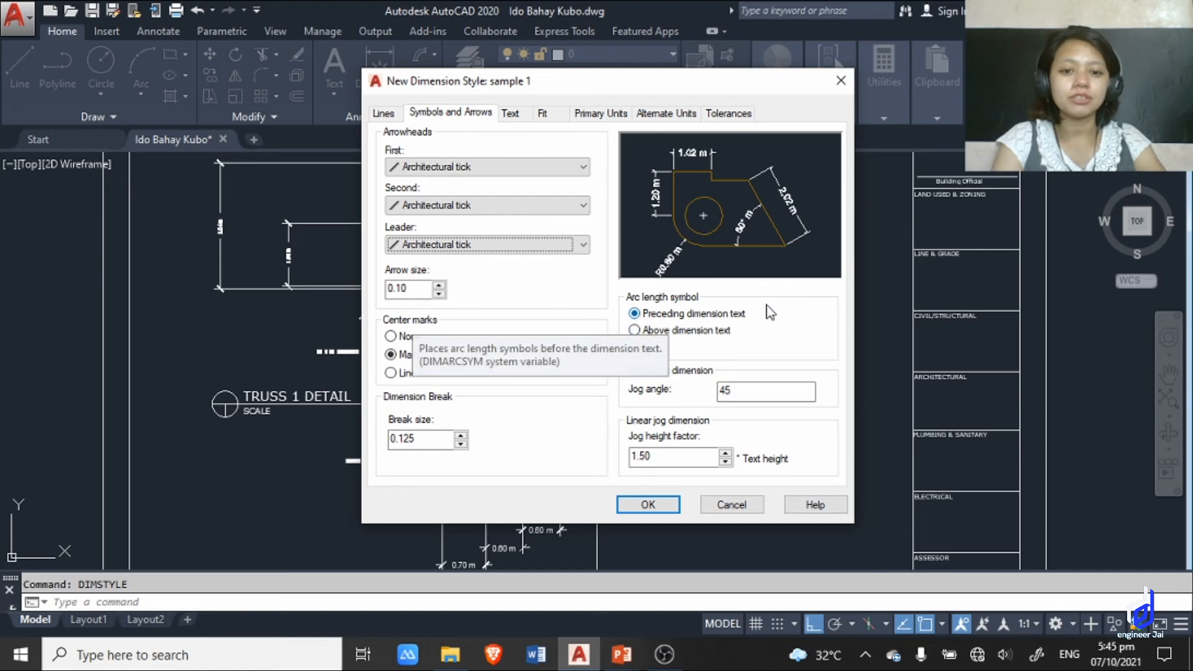
{"action": "left_click", "coordinate": [636, 331]}
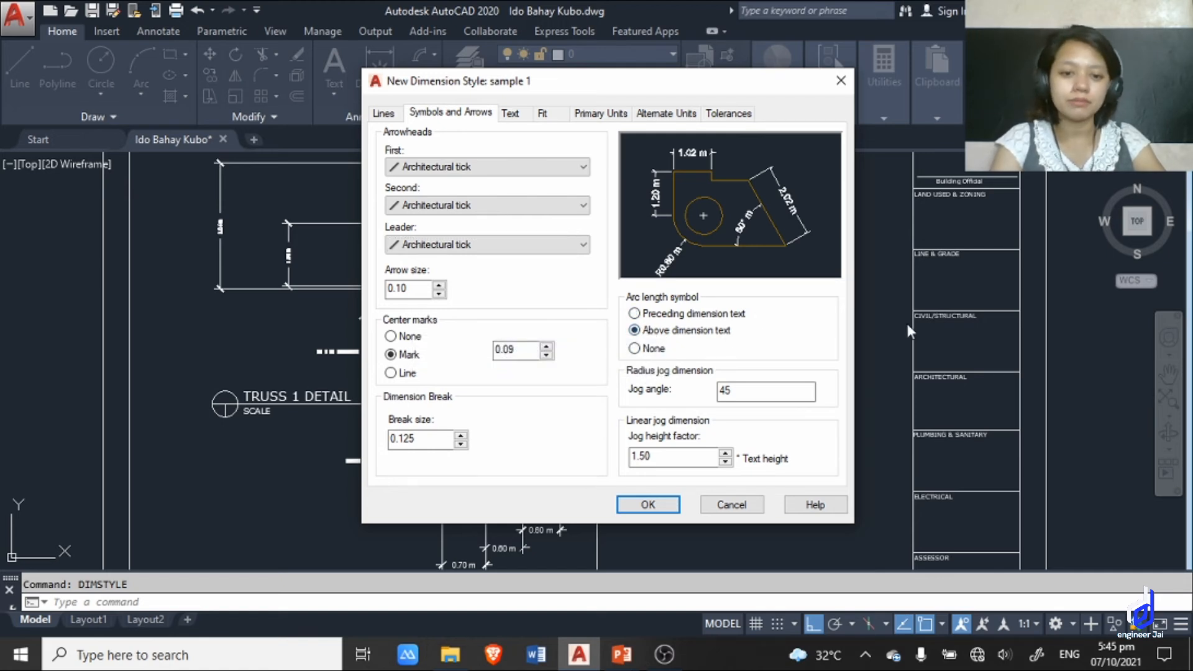
{"action": "left_click", "coordinate": [634, 313]}
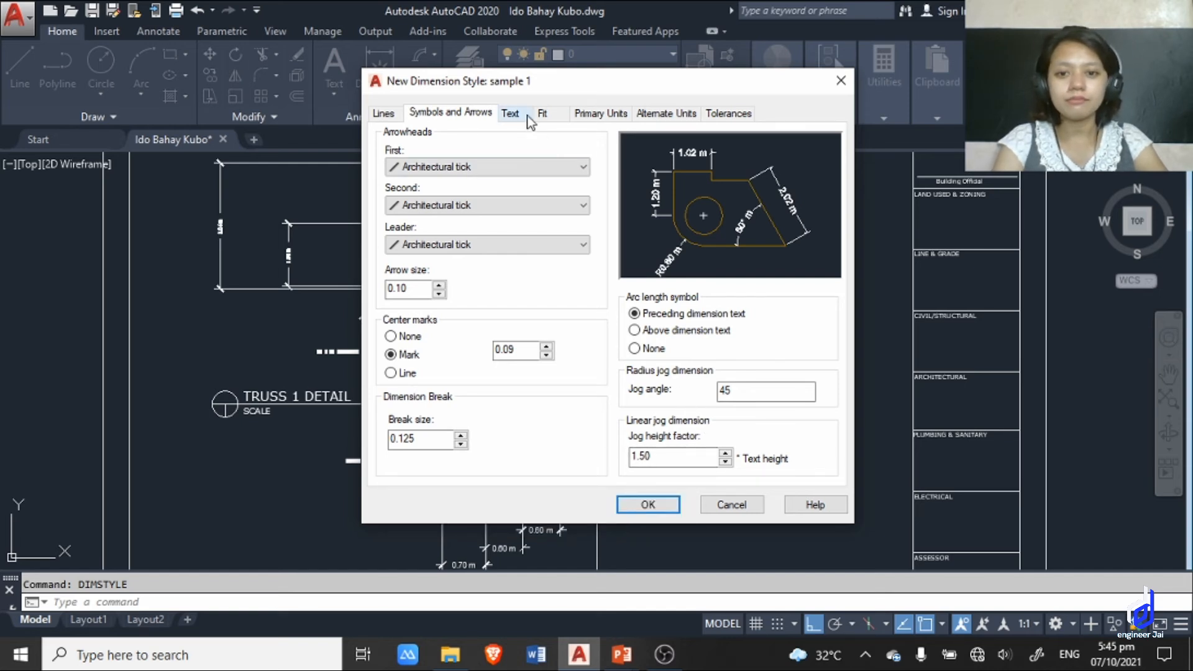
Review the text style choices and text height of the dimension style and turn on the frame around text.
{"action": "left_click", "coordinate": [512, 113]}
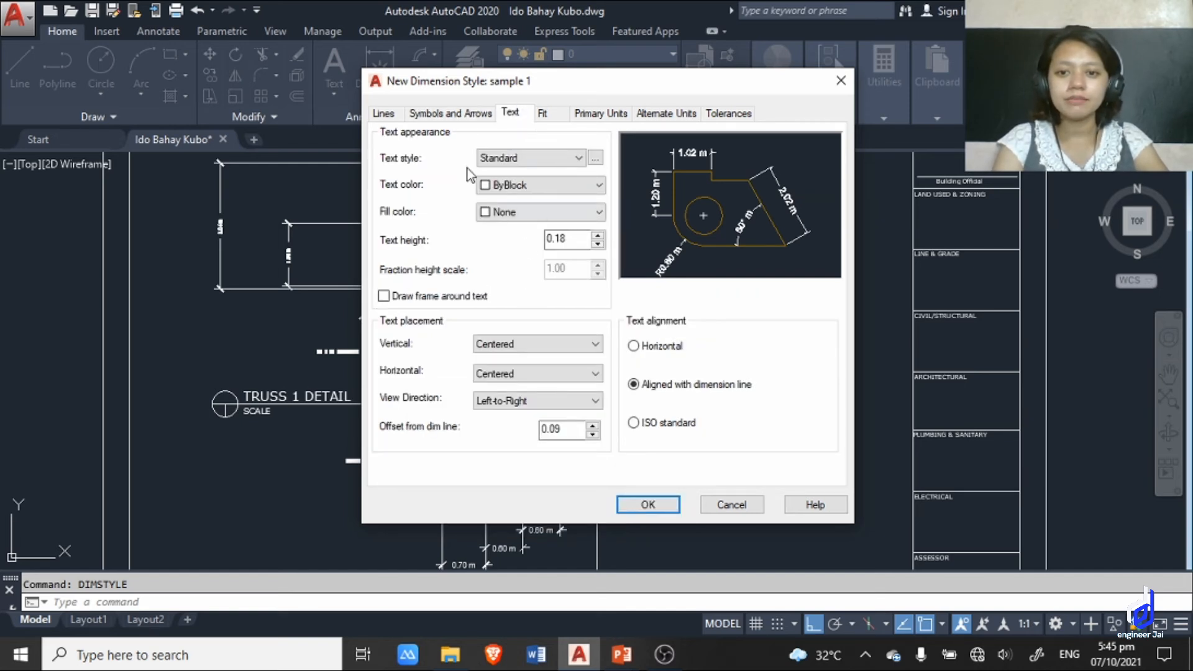
{"action": "left_click", "coordinate": [561, 158]}
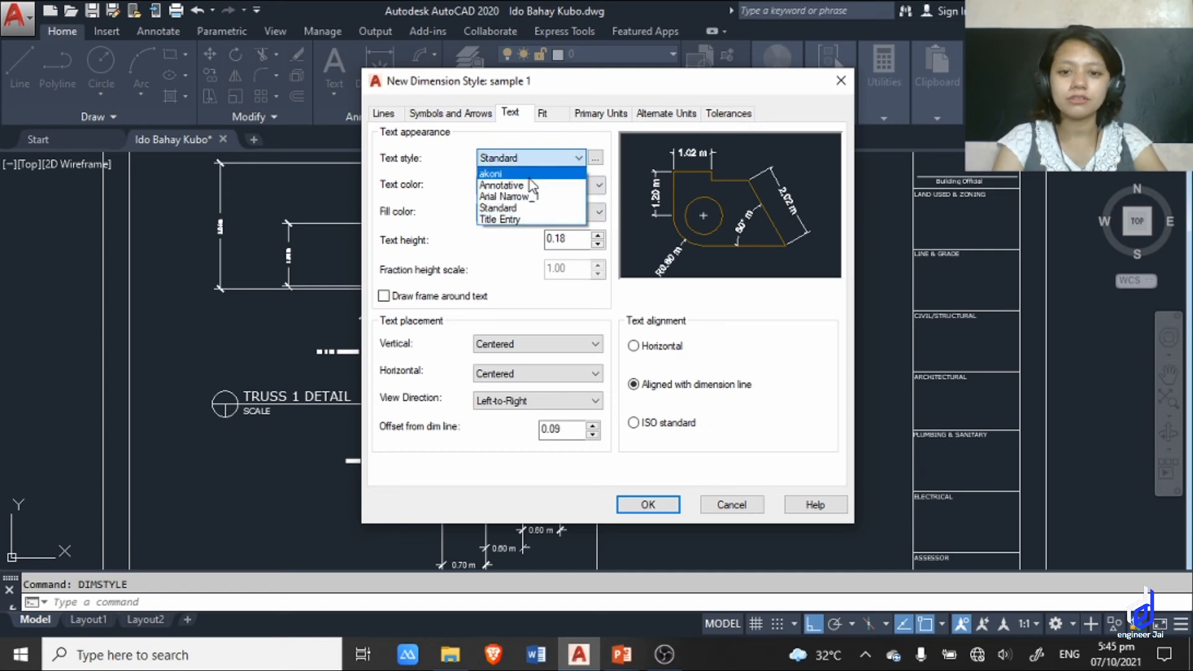
{"action": "left_click", "coordinate": [494, 152]}
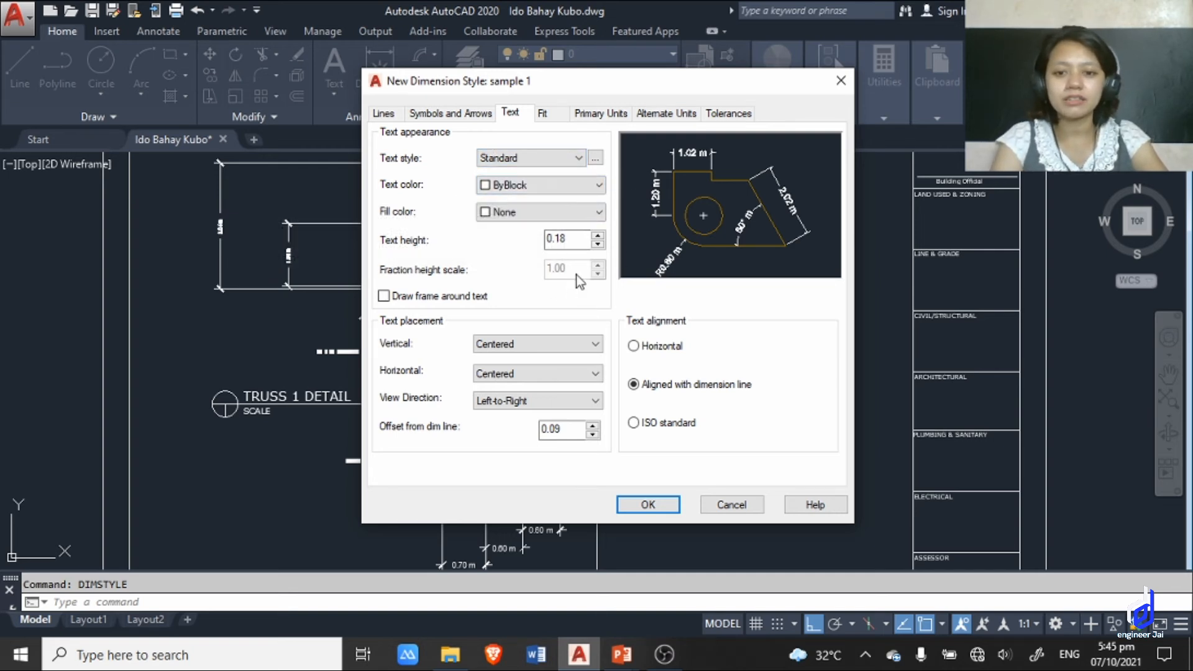
{"action": "left_click_drag", "start_coordinate": [578, 239], "coordinate": [517, 241]}
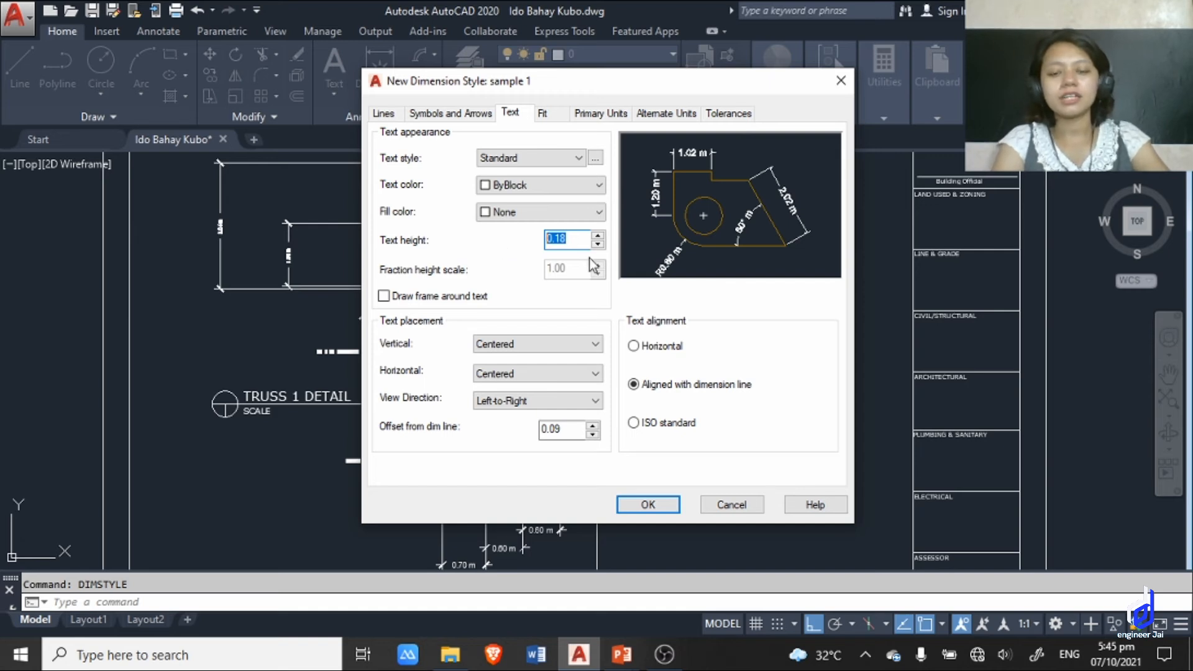
{"action": "left_click_drag", "start_coordinate": [581, 239], "coordinate": [423, 242]}
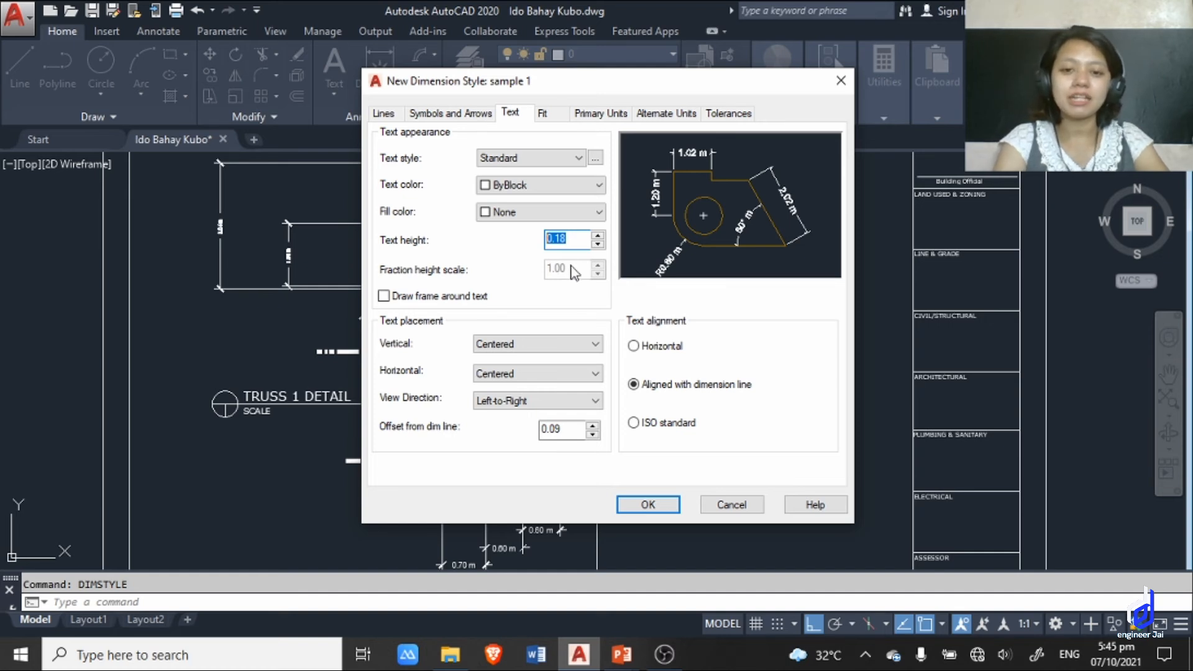
{"action": "left_click", "coordinate": [531, 296]}
{"action": "left_click_drag", "start_coordinate": [581, 240], "coordinate": [491, 245]}
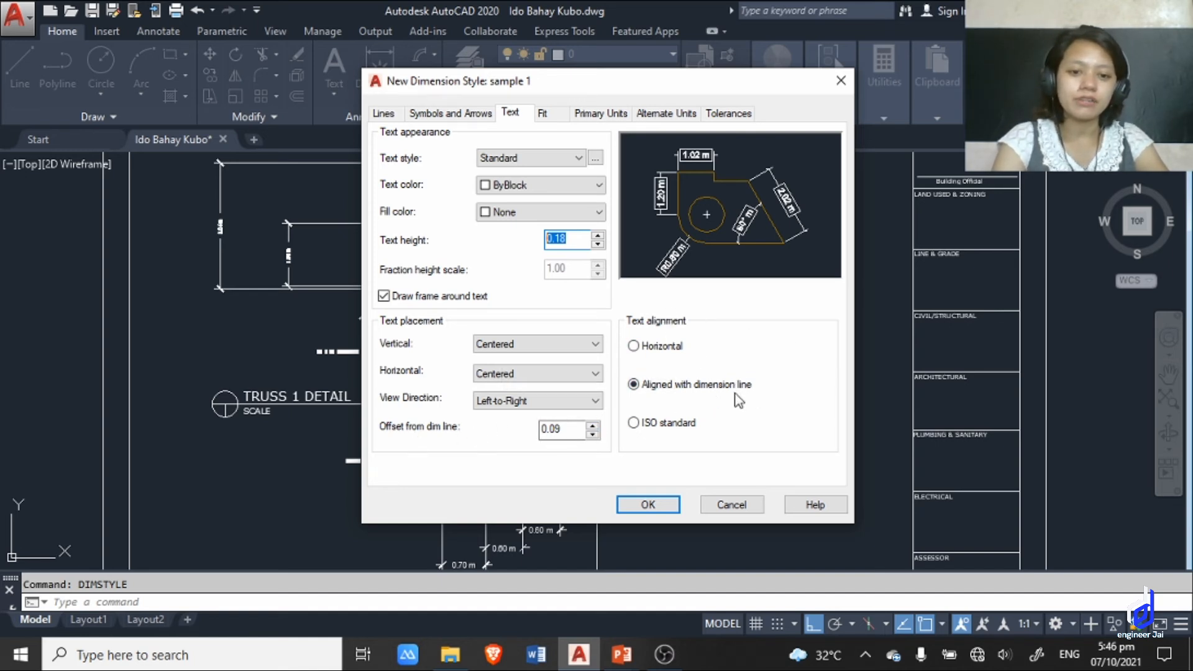
Try the ISO standard and Horizontal text alignments and restore Aligned with dimension line.
{"action": "left_click", "coordinate": [635, 424]}
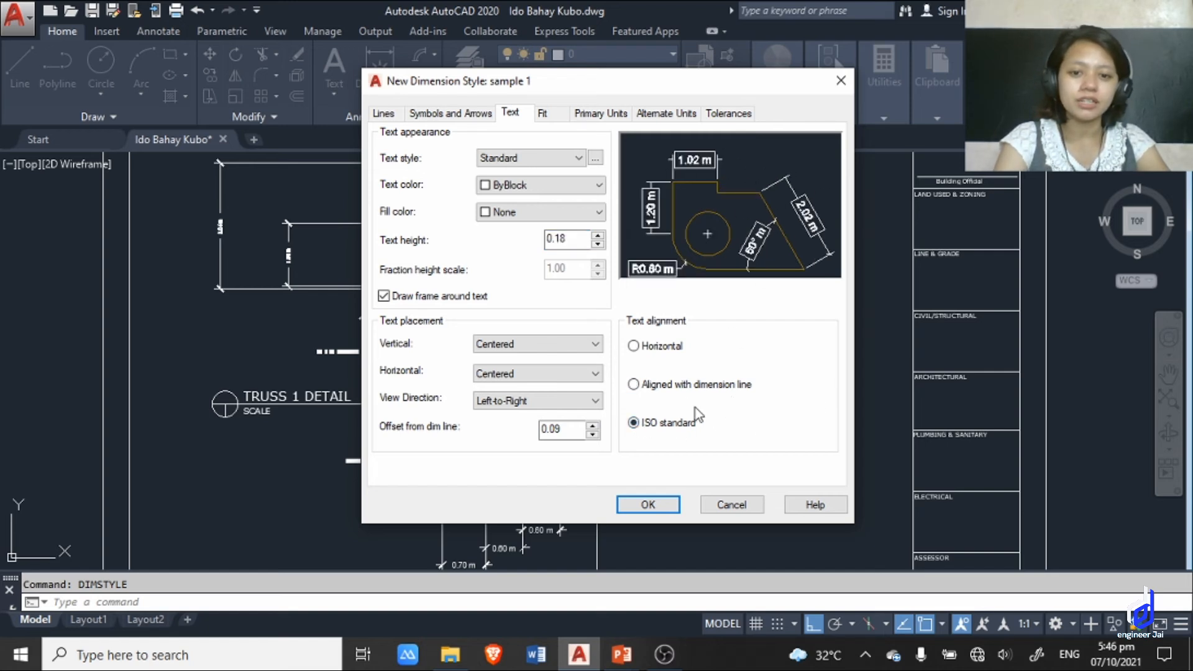
{"action": "left_click", "coordinate": [634, 346]}
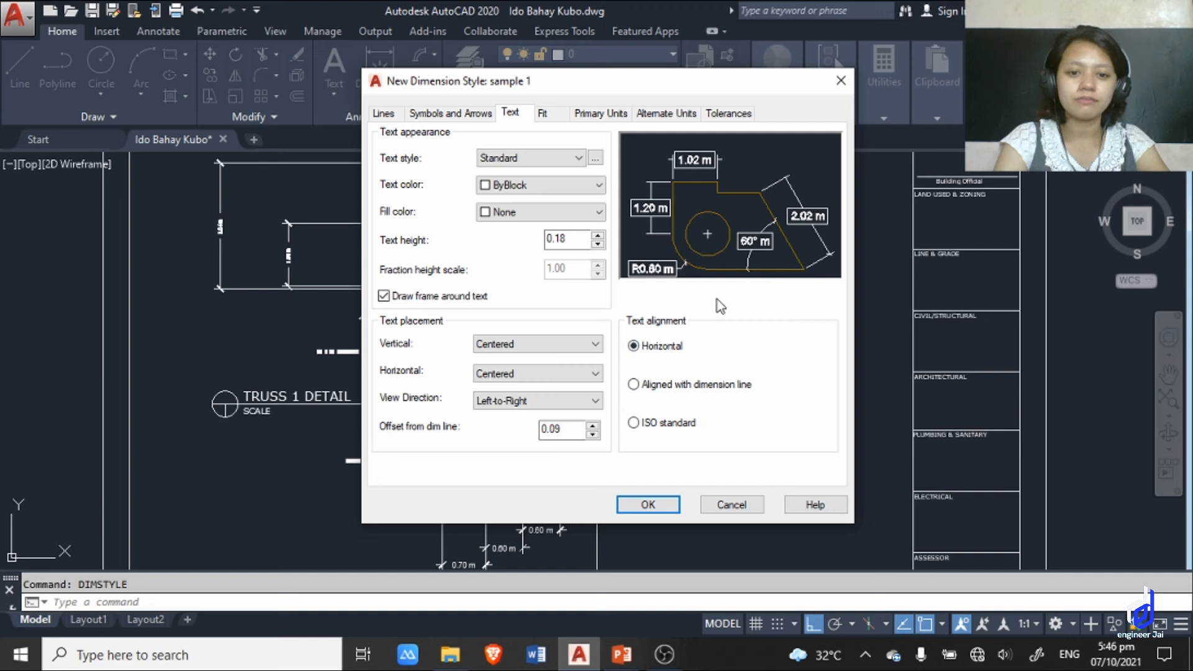
{"action": "left_click", "coordinate": [634, 385]}
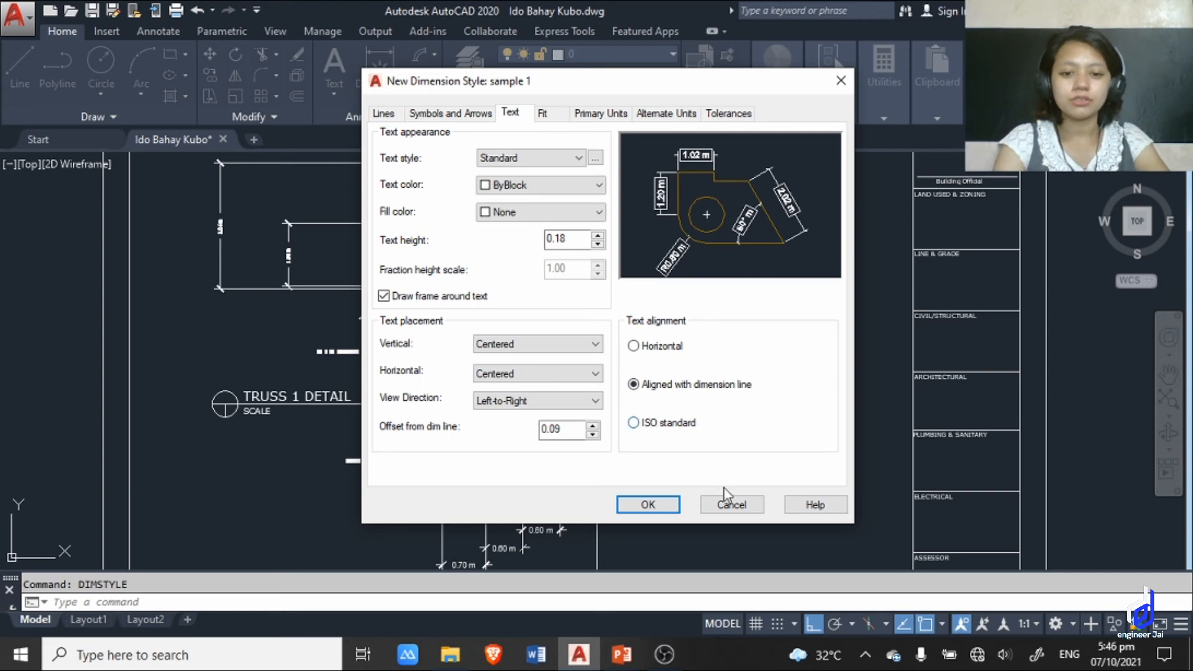
Review the overall scale among the fit options and set the primary linear unit format to Decimal.
{"action": "left_click", "coordinate": [545, 114]}
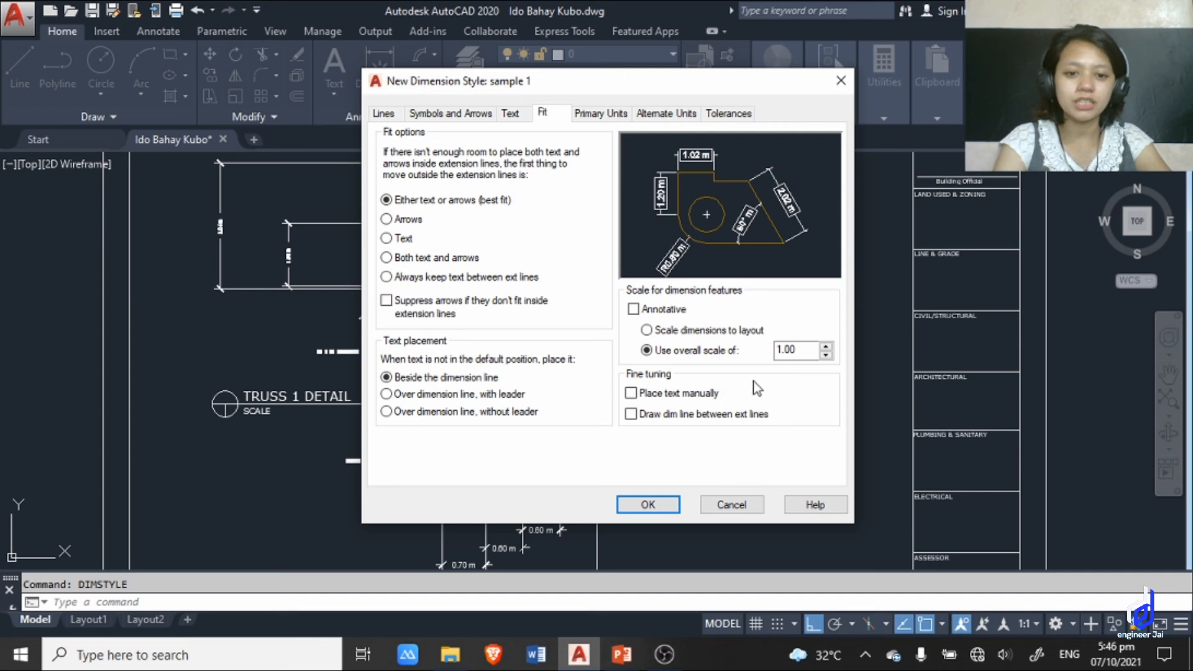
{"action": "left_click", "coordinate": [799, 352]}
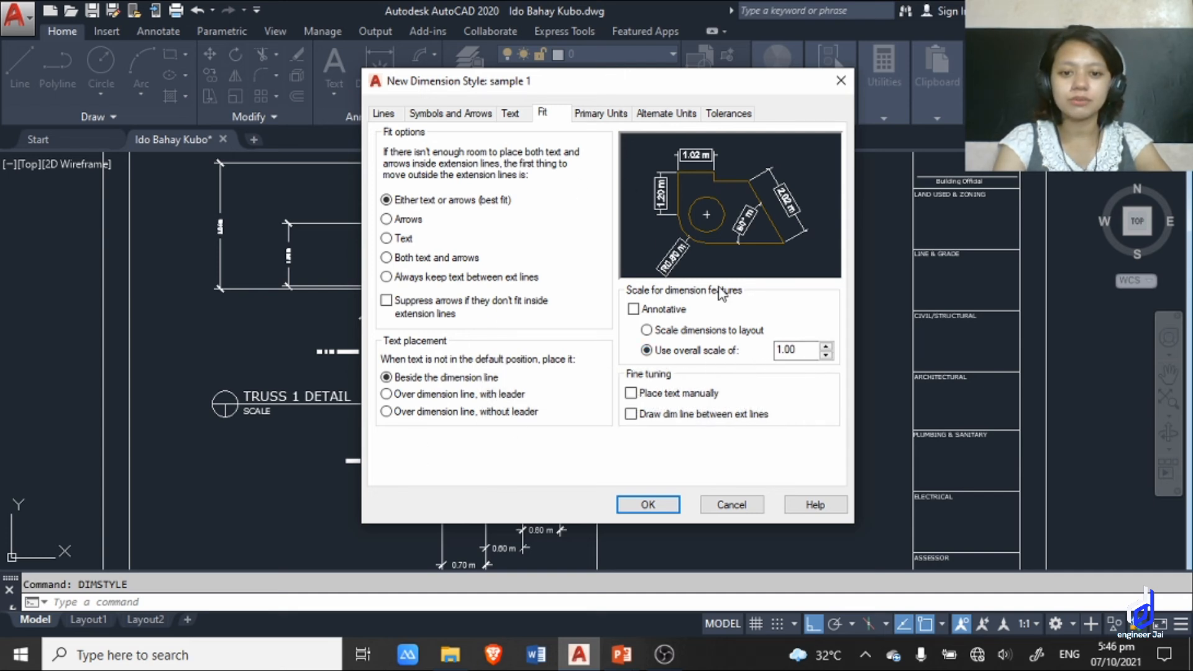
{"action": "left_click", "coordinate": [606, 113]}
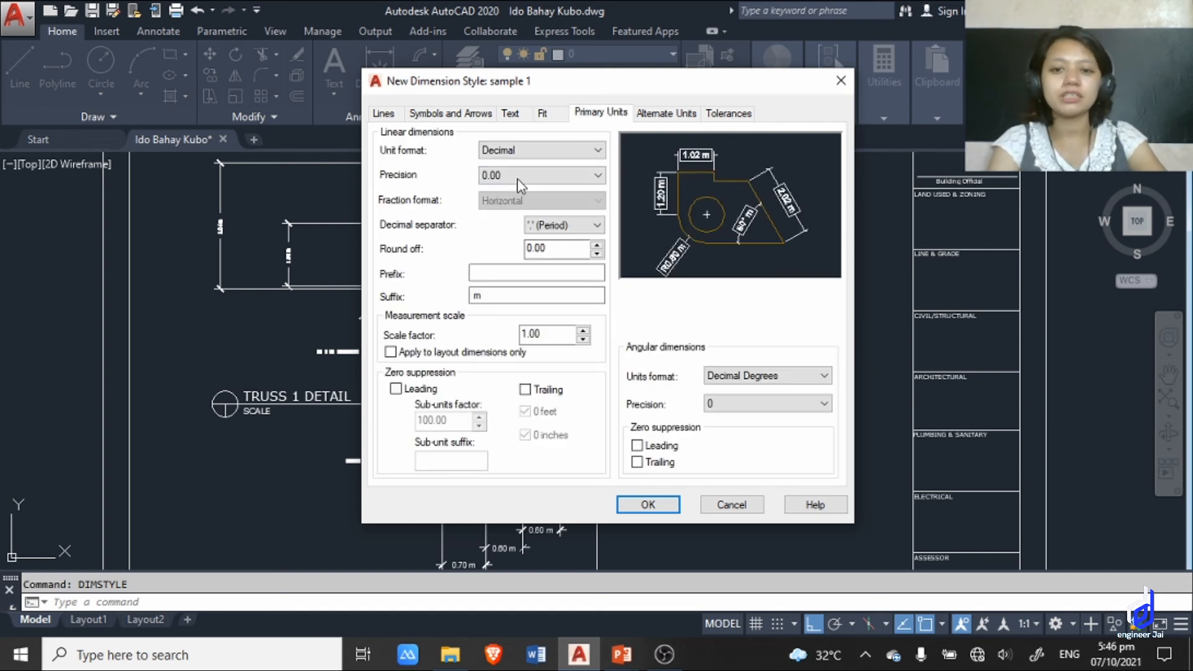
{"action": "left_click", "coordinate": [537, 159]}
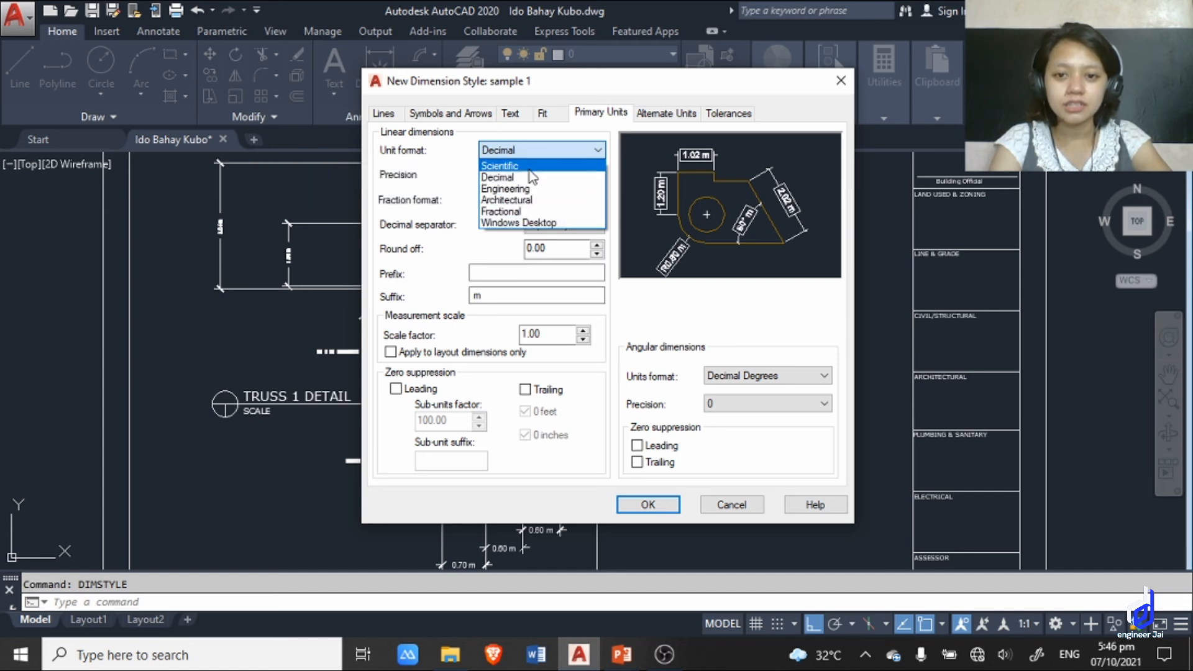
{"action": "left_click", "coordinate": [460, 156]}
{"action": "left_click", "coordinate": [491, 154]}
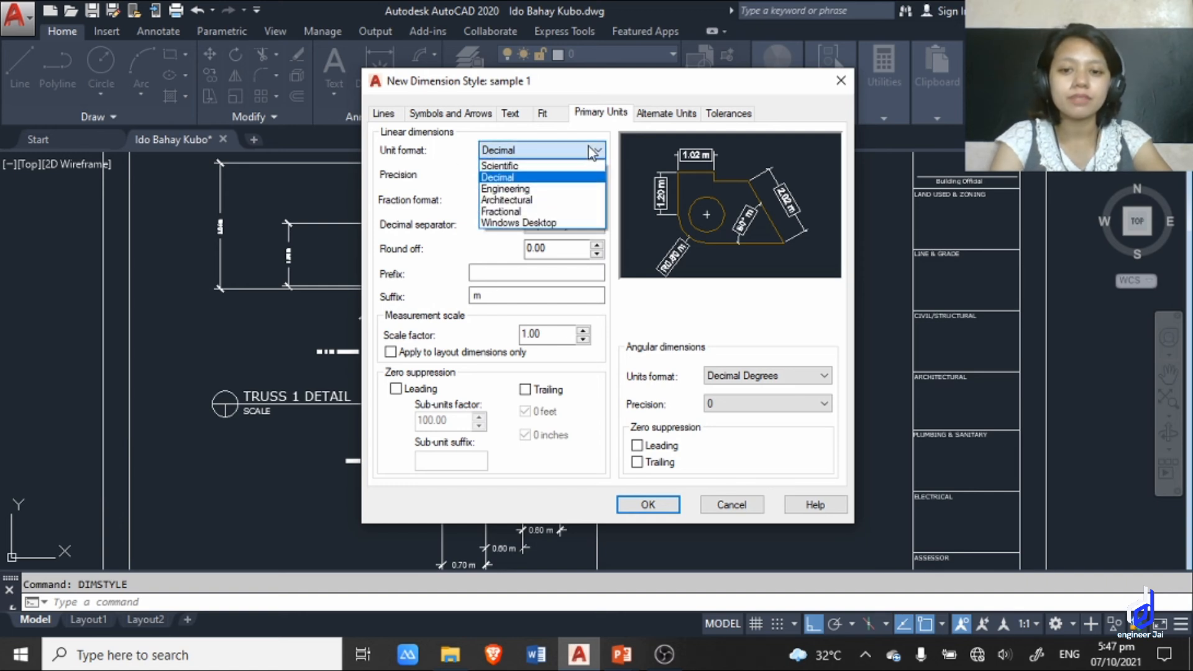
{"action": "left_click", "coordinate": [494, 176]}
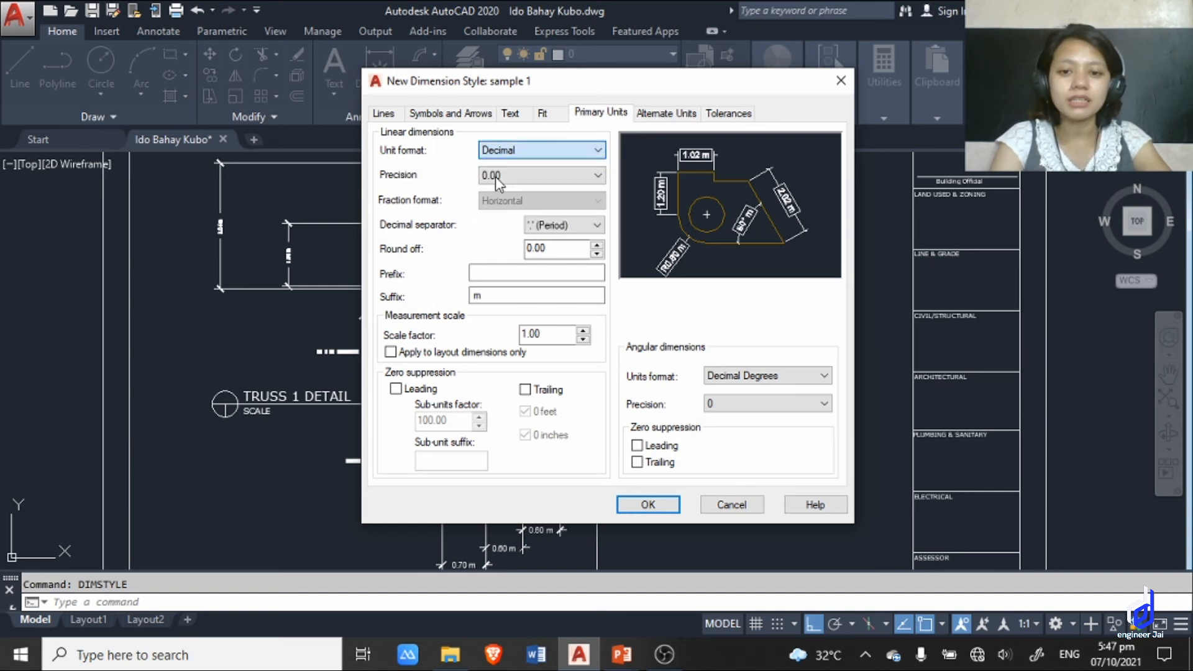
Try linear precisions of 0.0000 and 0.00000 and return the precision to 0.00.
{"action": "left_click", "coordinate": [567, 180]}
{"action": "left_click", "coordinate": [568, 180]}
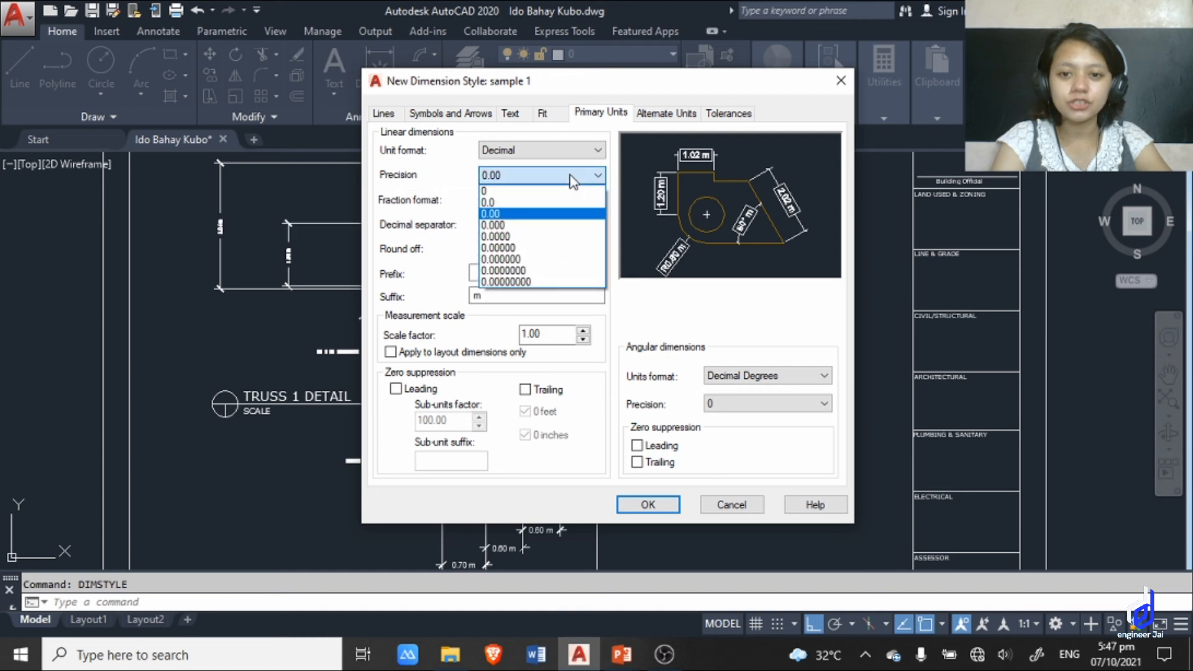
{"action": "left_click", "coordinate": [512, 236]}
{"action": "left_click", "coordinate": [507, 175]}
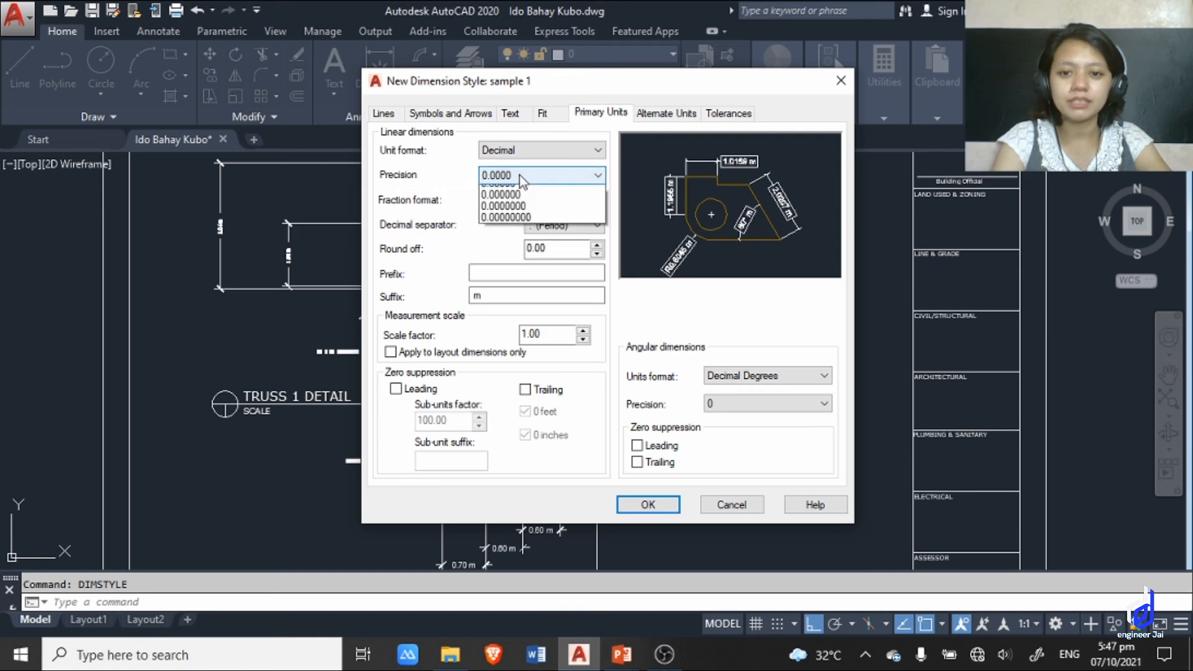
{"action": "left_click", "coordinate": [510, 249]}
{"action": "left_click", "coordinate": [527, 177]}
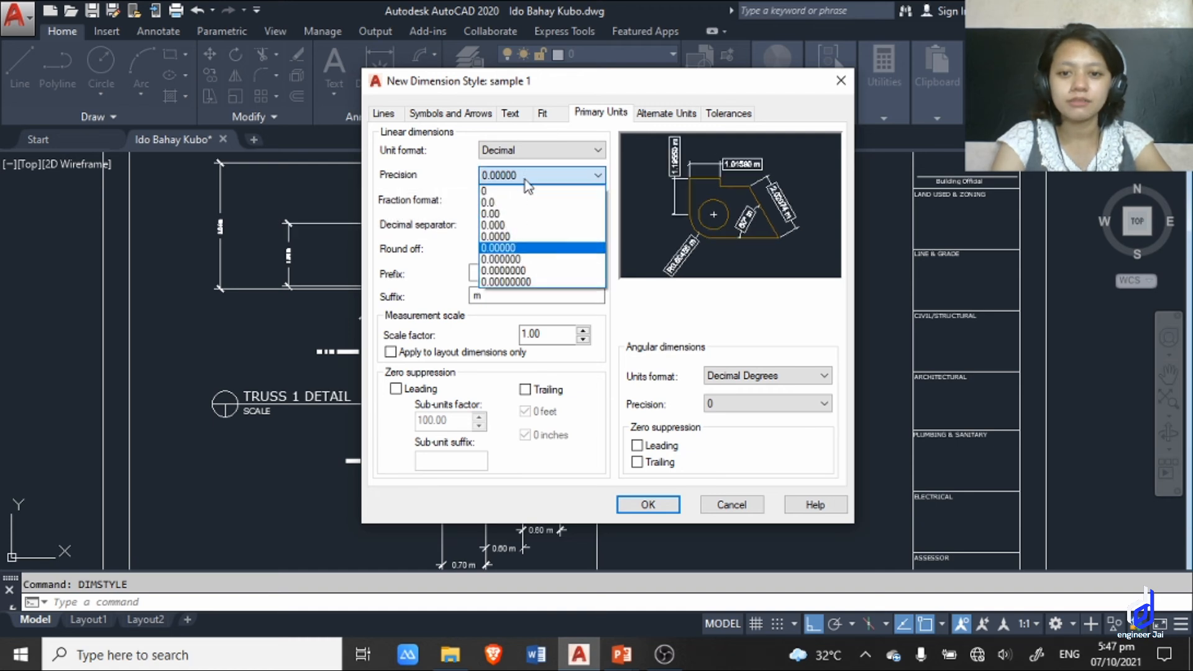
{"action": "left_click", "coordinate": [500, 214]}
{"action": "left_click", "coordinate": [529, 175]}
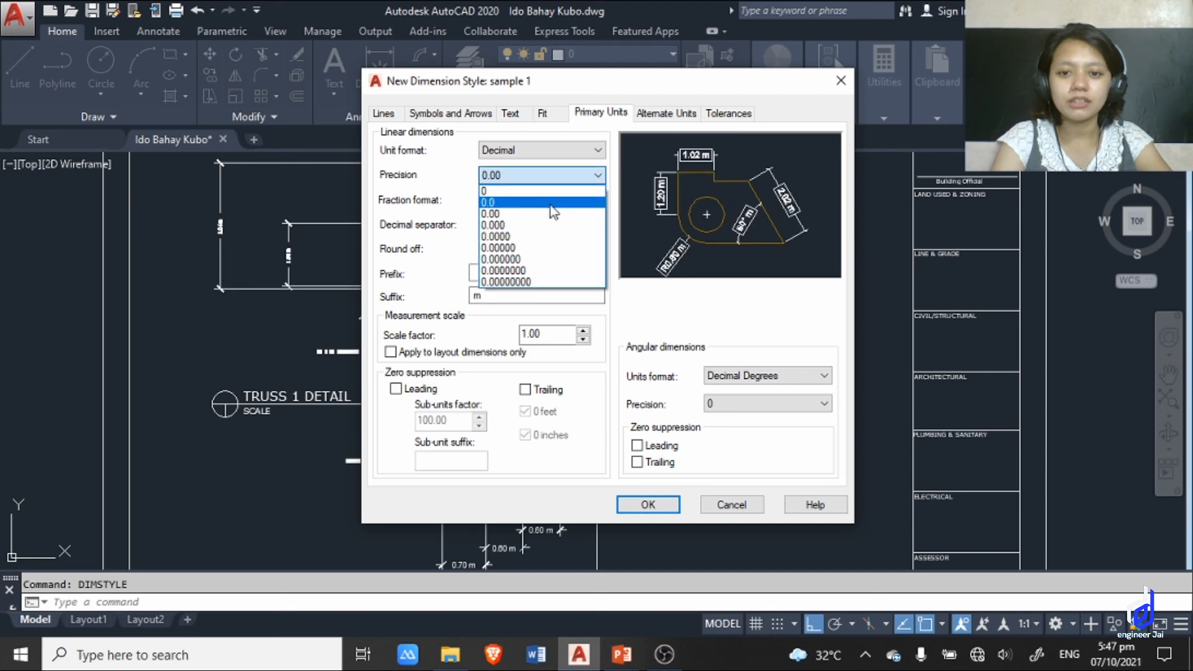
{"action": "left_click", "coordinate": [529, 212]}
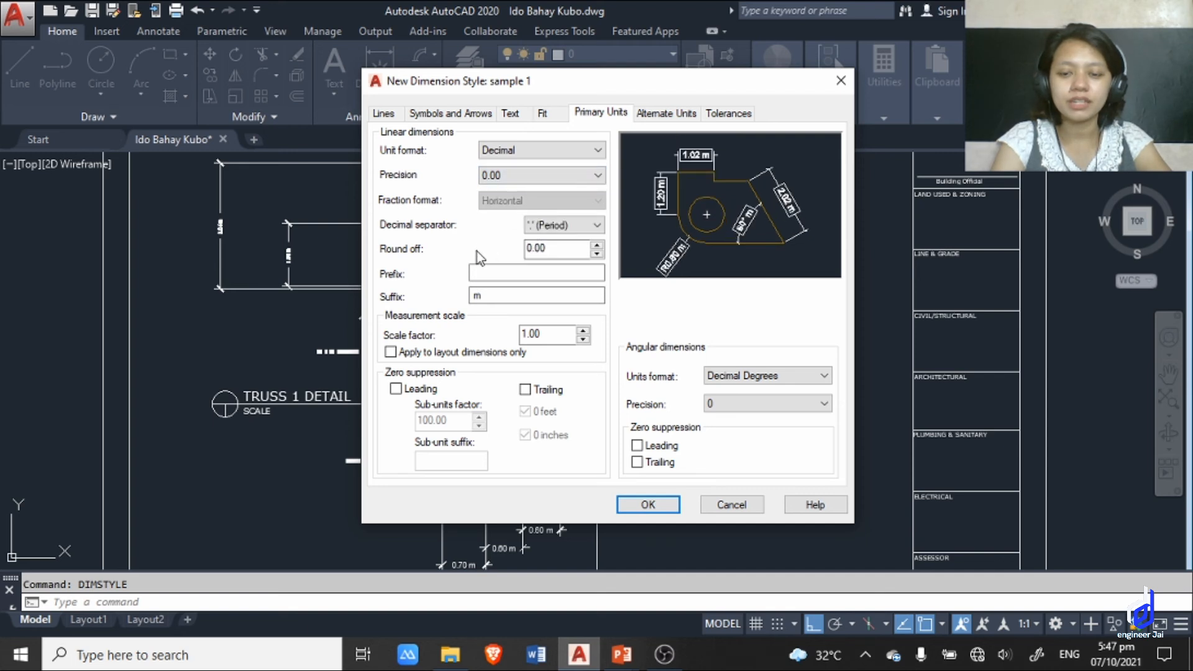
Set the decimal separator to Period and the round-off to 0.00 for linear dimensions.
{"action": "left_click", "coordinate": [595, 228]}
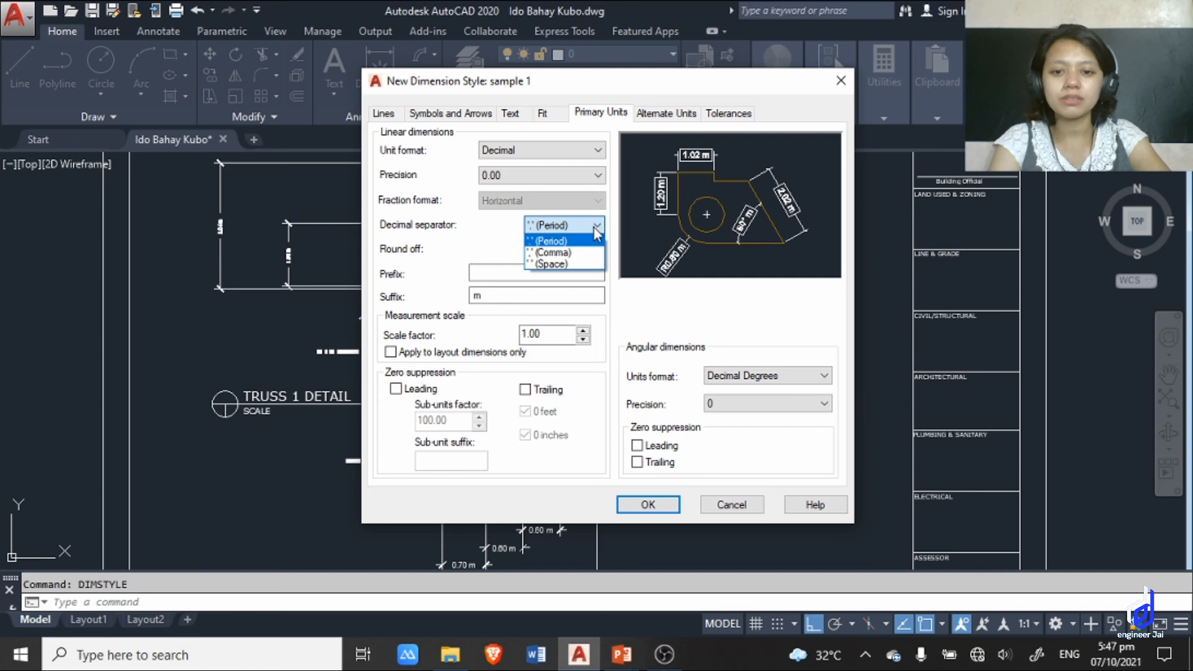
{"action": "left_click", "coordinate": [550, 241]}
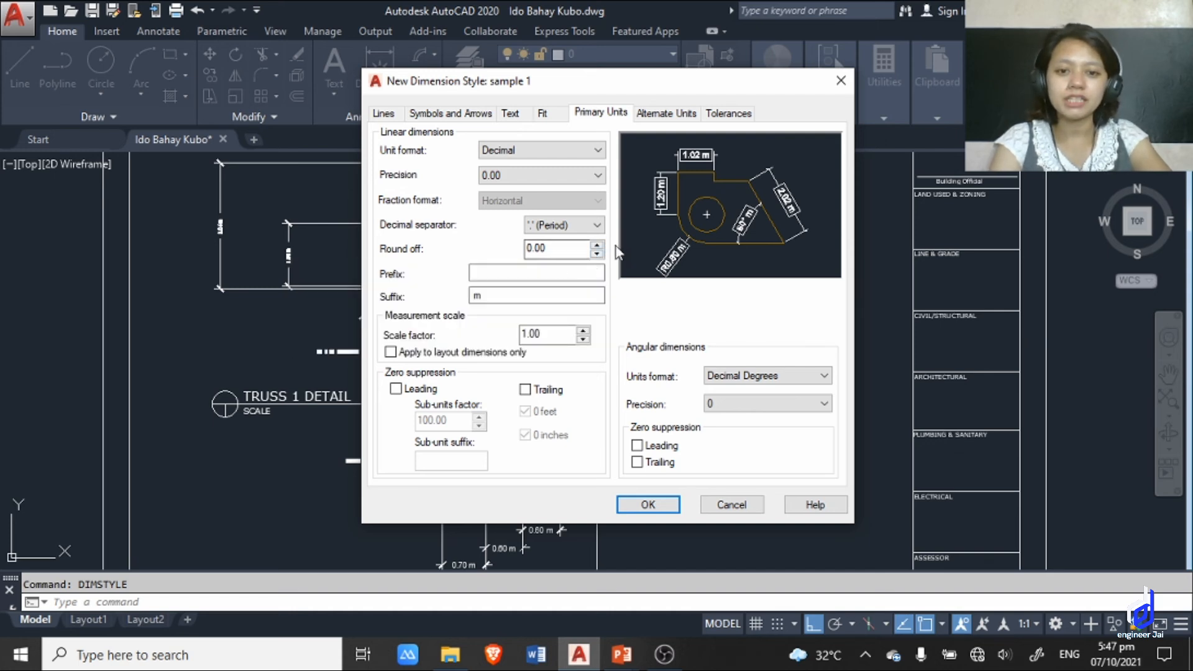
{"action": "double_click", "coordinate": [564, 248]}
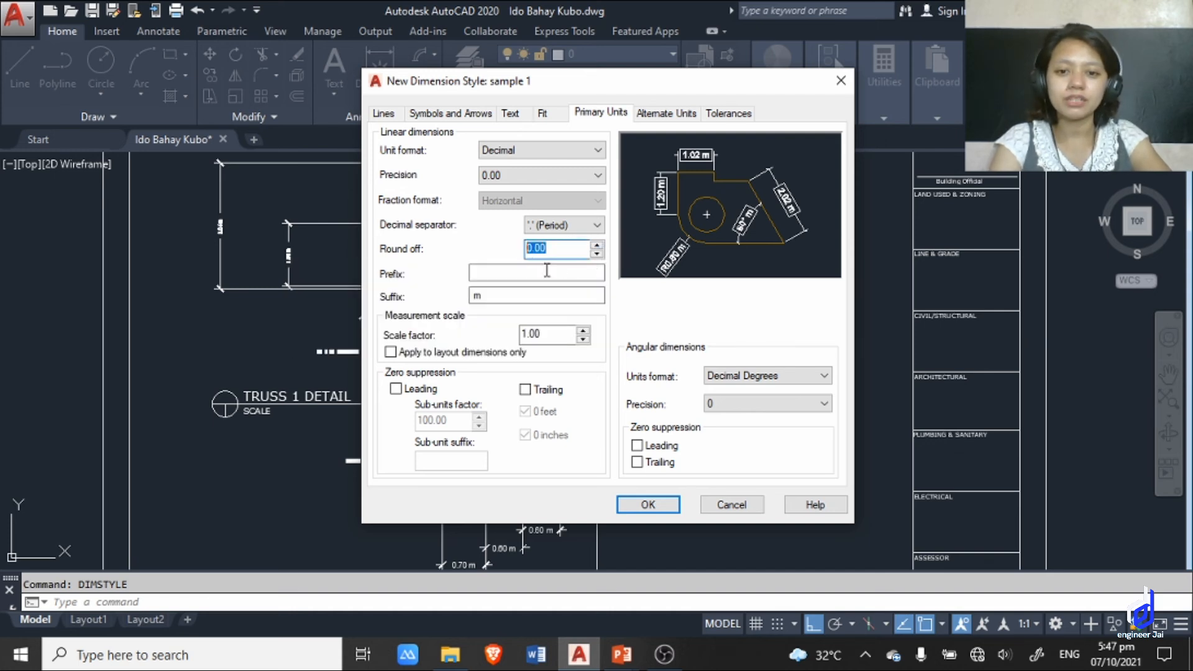
{"action": "left_click", "coordinate": [594, 246]}
{"action": "left_click", "coordinate": [597, 253]}
{"action": "left_click", "coordinate": [597, 254]}
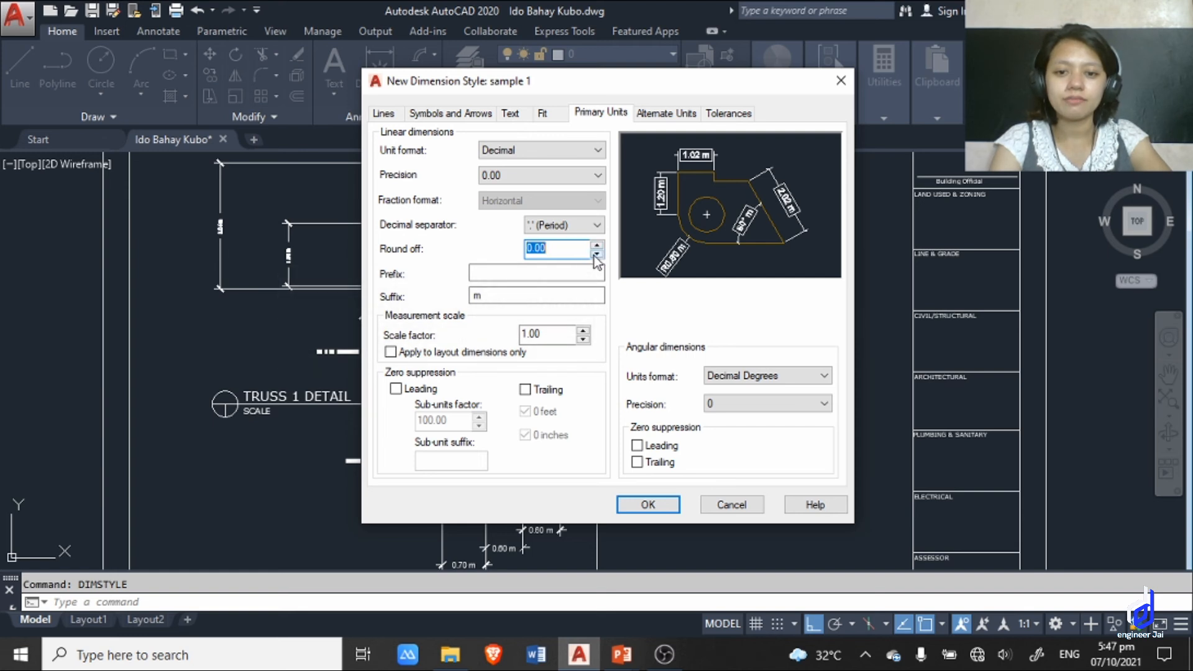
Review the prefix and suffix of the linear dimensions and the available units formats for angular dimensions.
{"action": "left_click", "coordinate": [496, 272]}
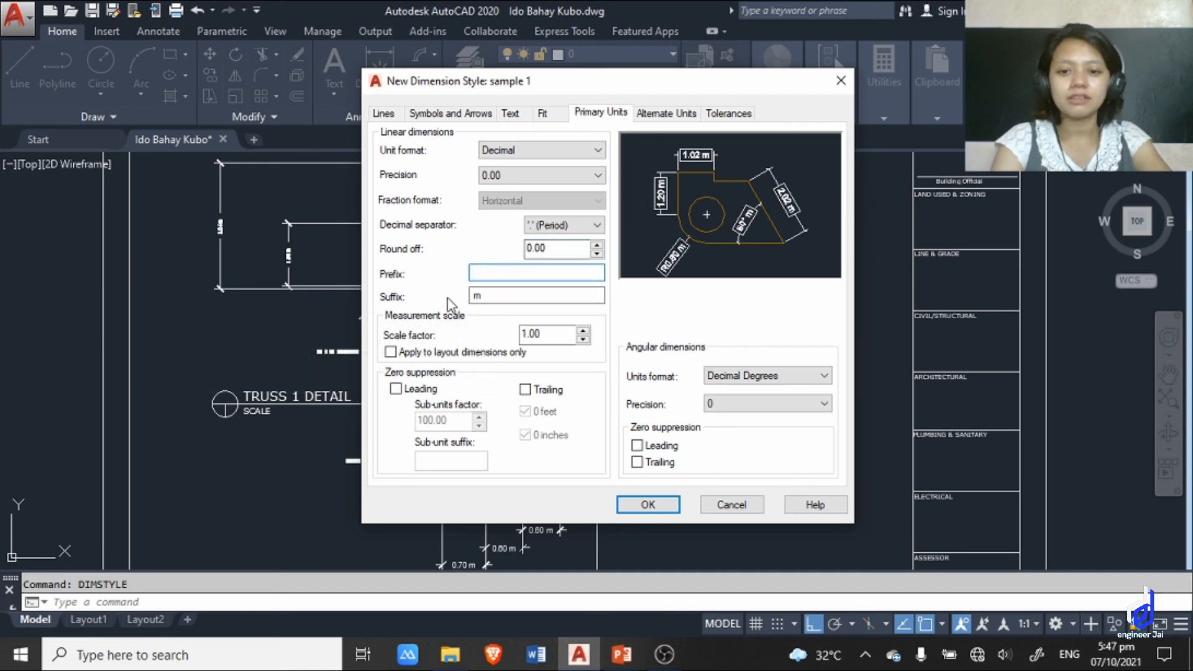
{"action": "left_click", "coordinate": [493, 296]}
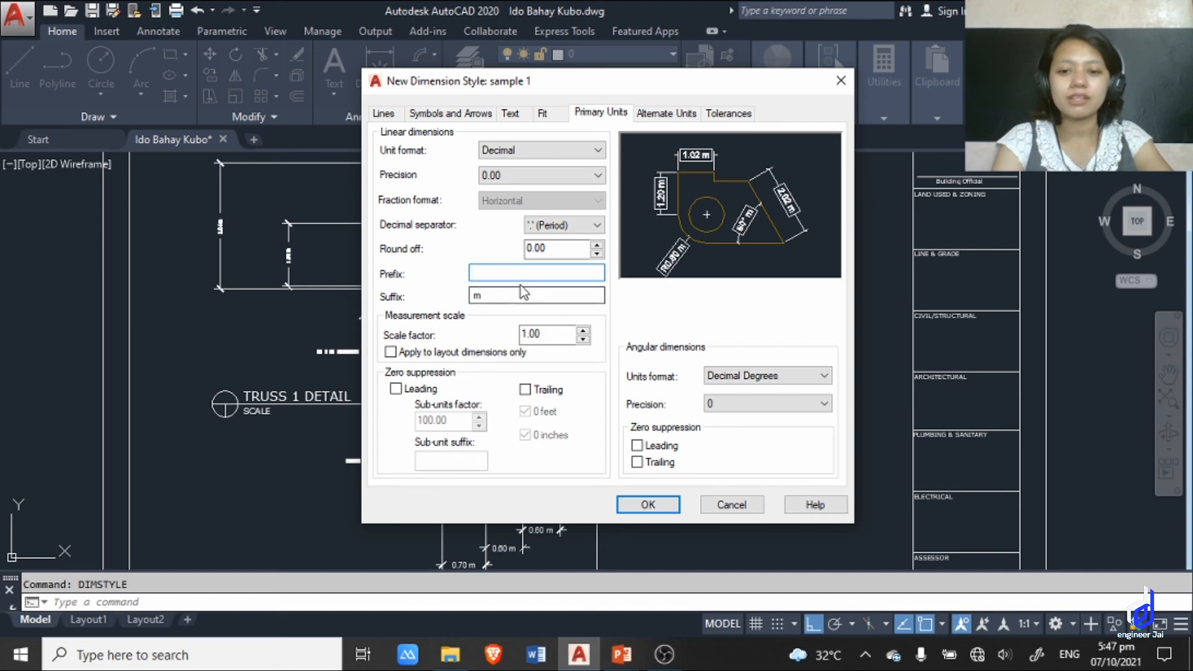
{"action": "left_click", "coordinate": [490, 294]}
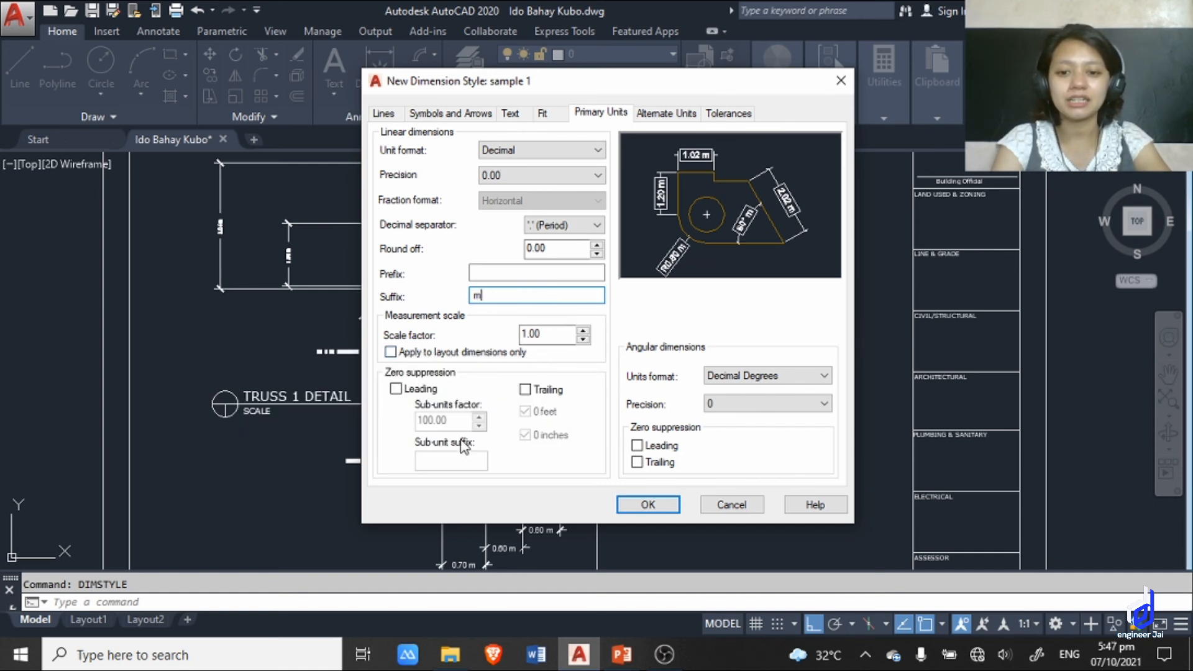
{"action": "left_click", "coordinate": [820, 377]}
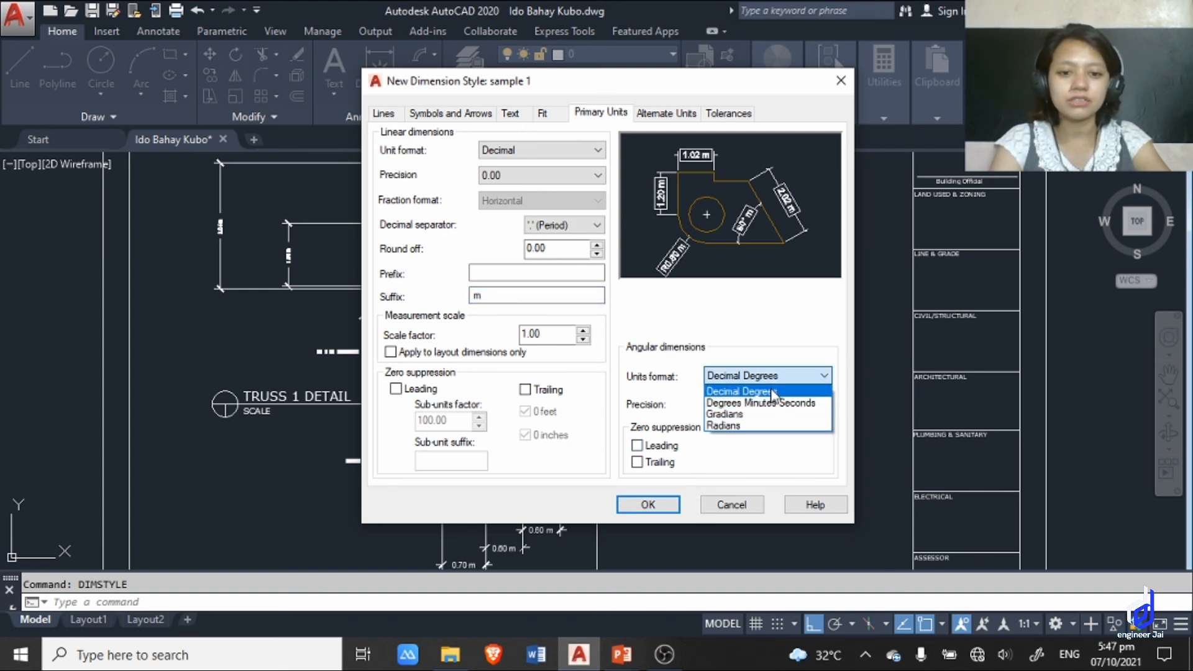
{"action": "left_click", "coordinate": [714, 359]}
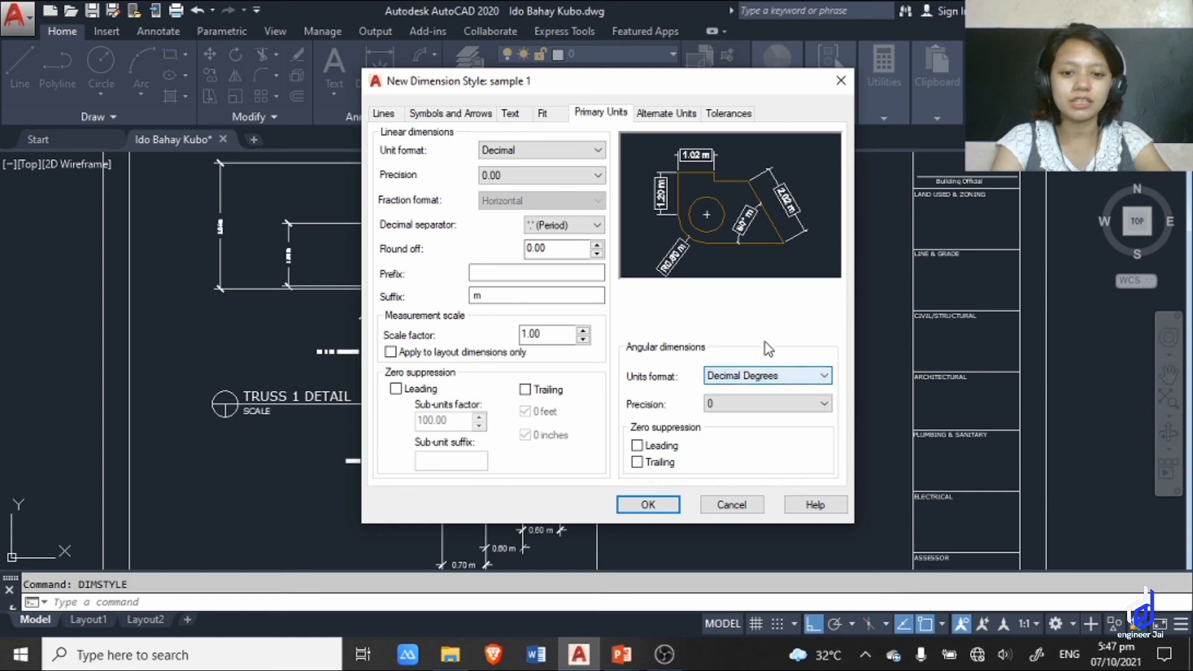
Review the alternate units and tolerance settings, then accept the sample 1 style and close the Dimension Style Manager.
{"action": "left_click", "coordinate": [676, 118]}
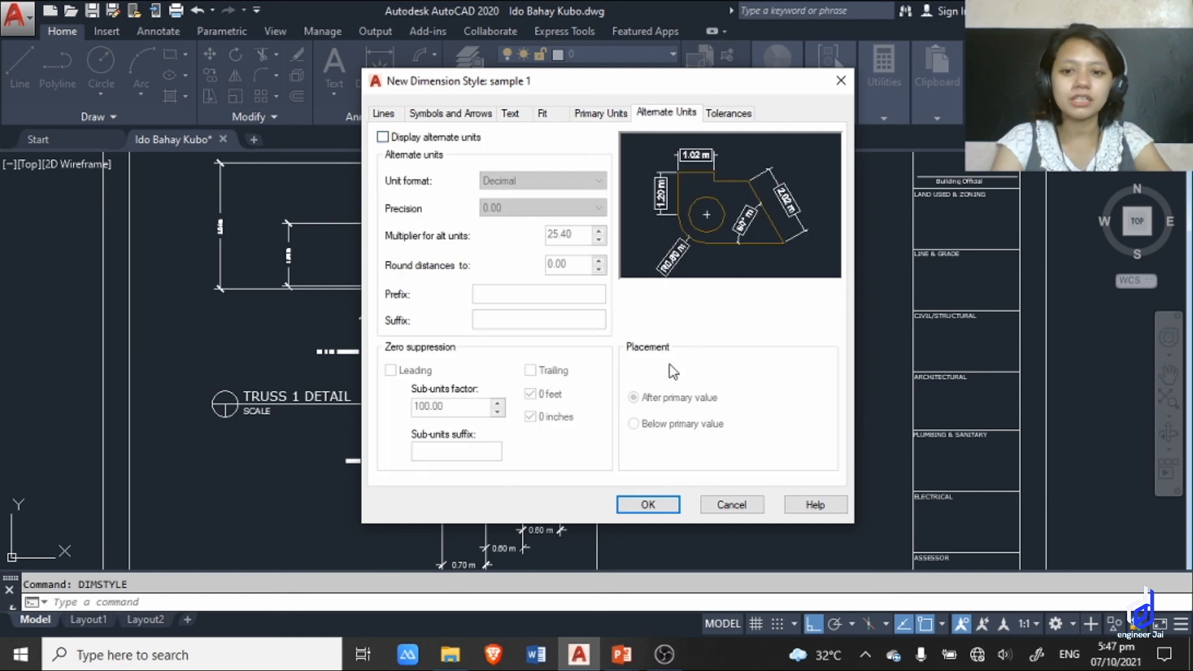
{"action": "left_click", "coordinate": [729, 113]}
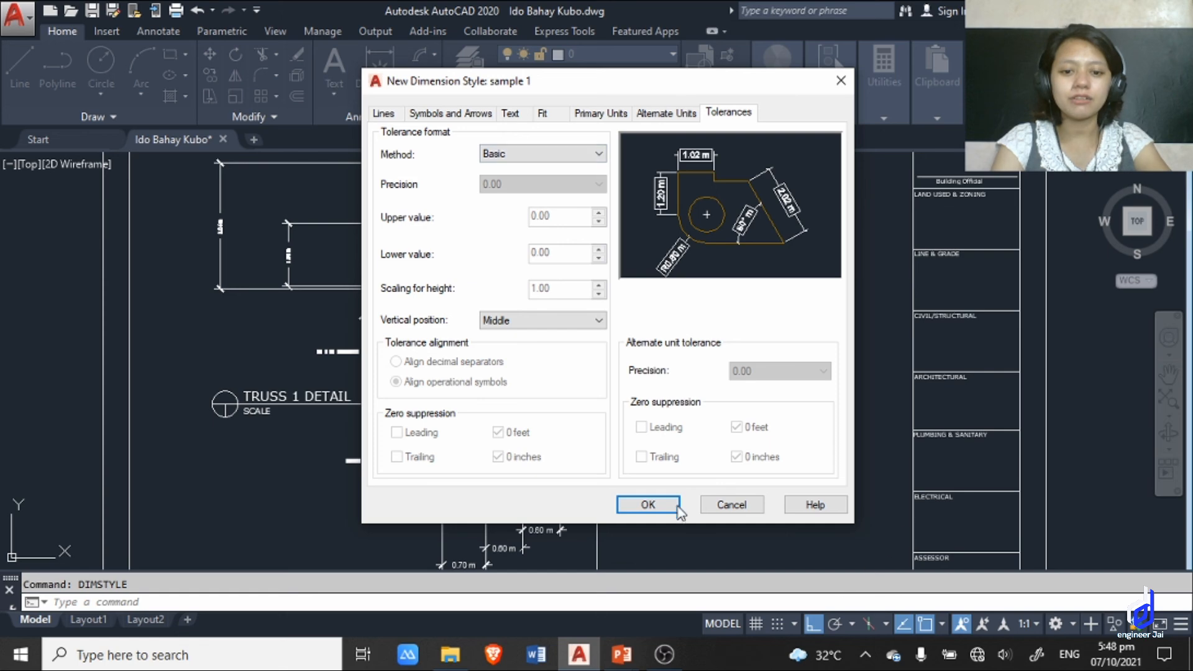
{"action": "left_click", "coordinate": [648, 504]}
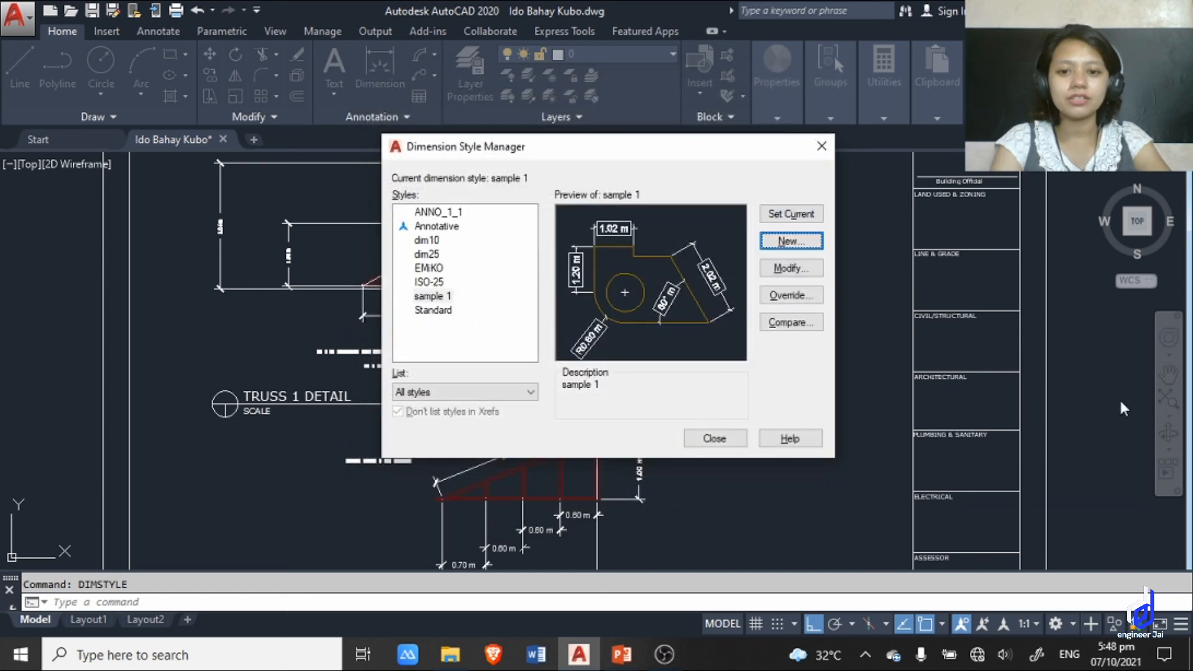
{"action": "left_click", "coordinate": [735, 439]}
Dimension the horizontal distance between the two front middle posts of the floor plan, placing the dimension line between the plan and its title.
{"action": "scroll", "coordinate": [434, 376], "scroll_direction": "down", "scroll_amount": 6}
{"action": "middle_click_drag", "start_coordinate": [249, 380], "coordinate": [1086, 338]}
{"action": "scroll", "coordinate": [281, 335], "scroll_direction": "up", "scroll_amount": 2}
{"action": "scroll", "coordinate": [595, 351], "scroll_direction": "up", "scroll_amount": 8}
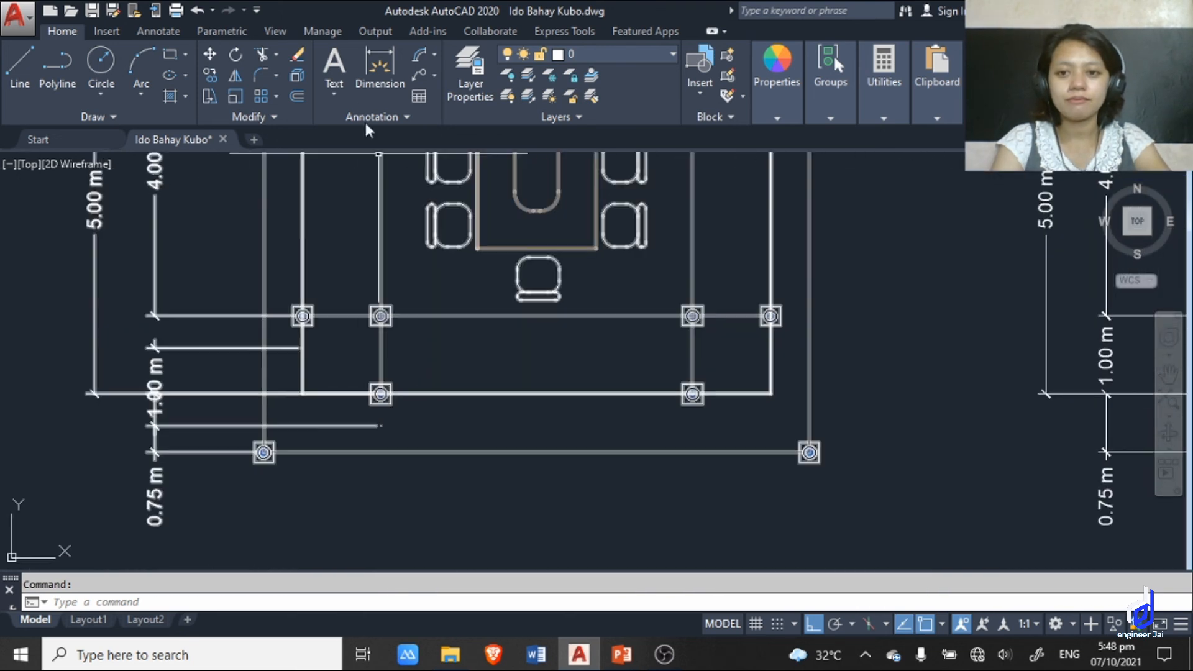
{"action": "left_click", "coordinate": [391, 90]}
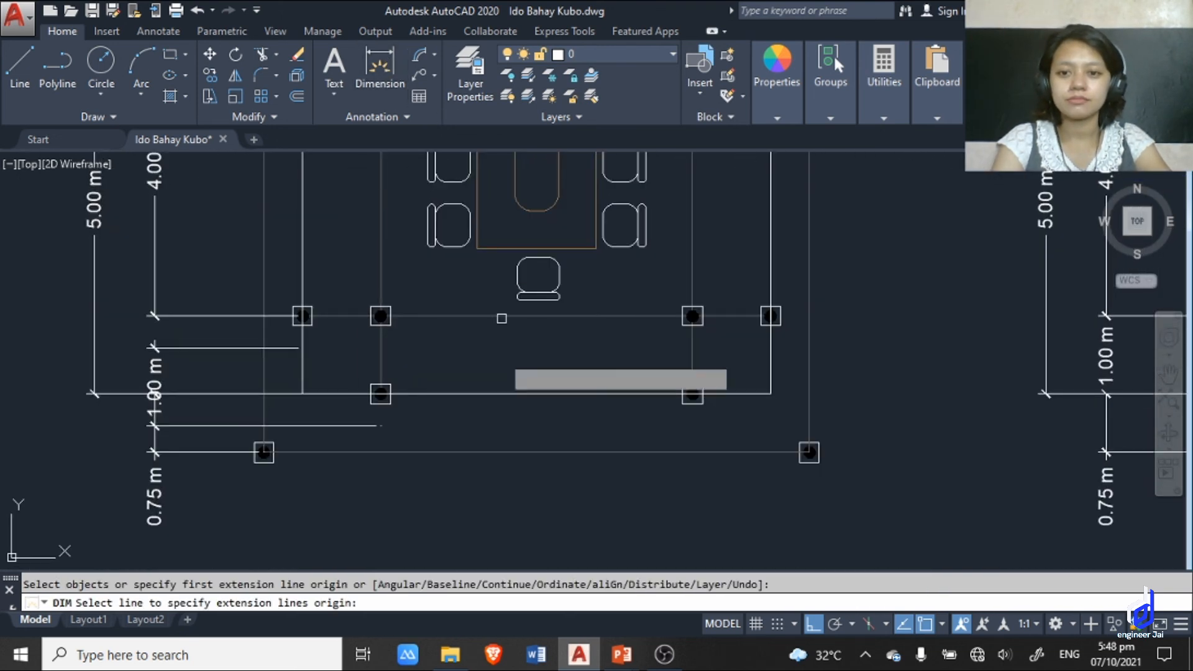
{"action": "left_click", "coordinate": [381, 394]}
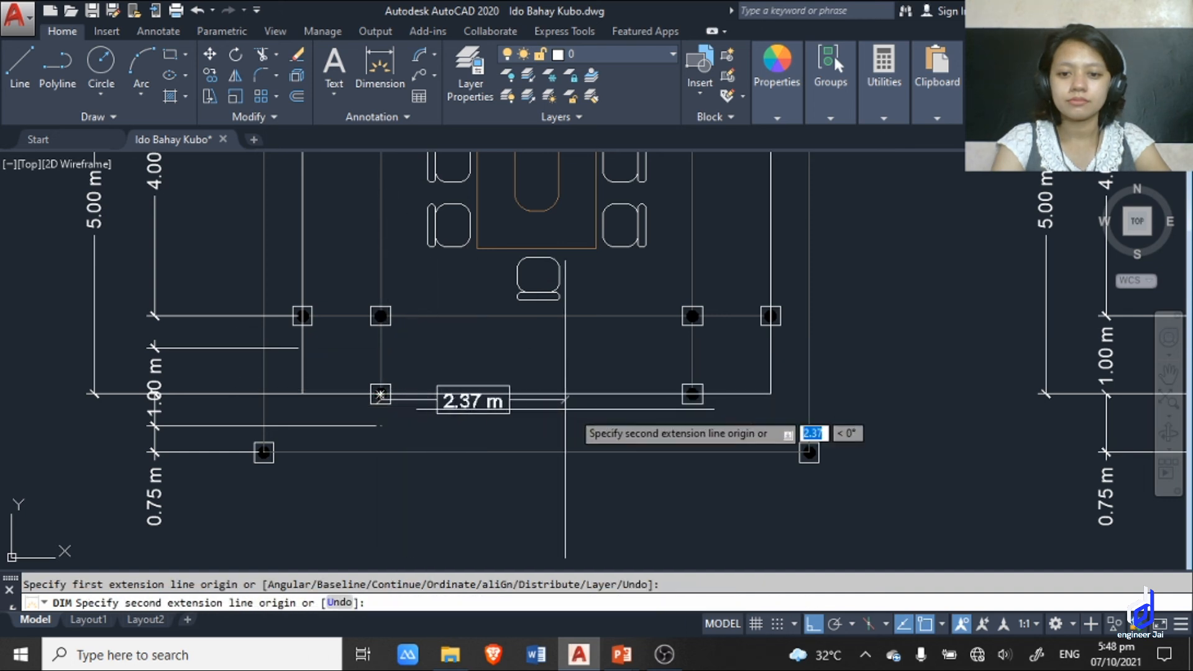
{"action": "key", "text": "Escape"}
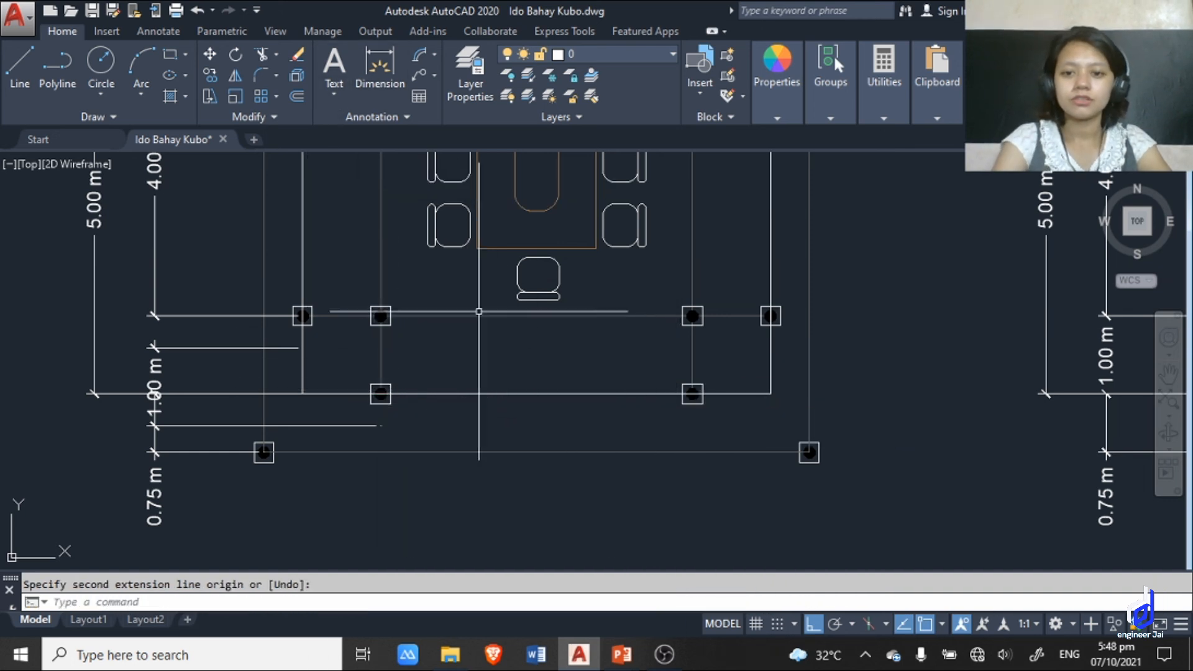
{"action": "left_click", "coordinate": [380, 69]}
{"action": "left_click", "coordinate": [381, 394]}
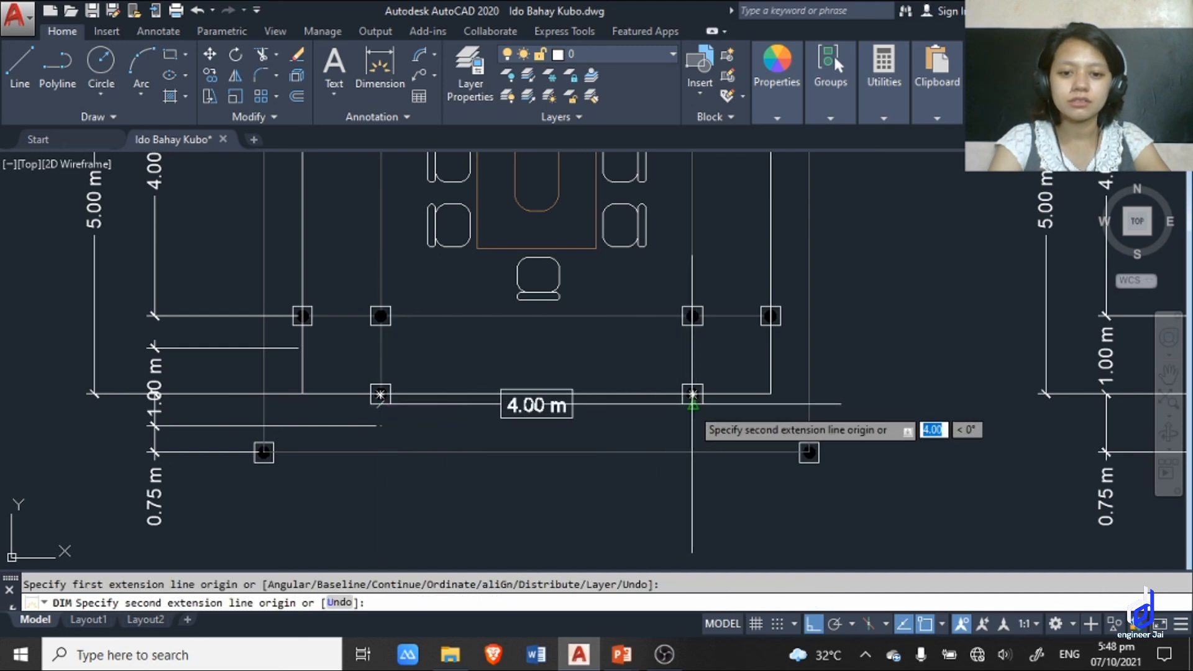
{"action": "left_click", "coordinate": [693, 394]}
{"action": "left_click", "coordinate": [673, 528]}
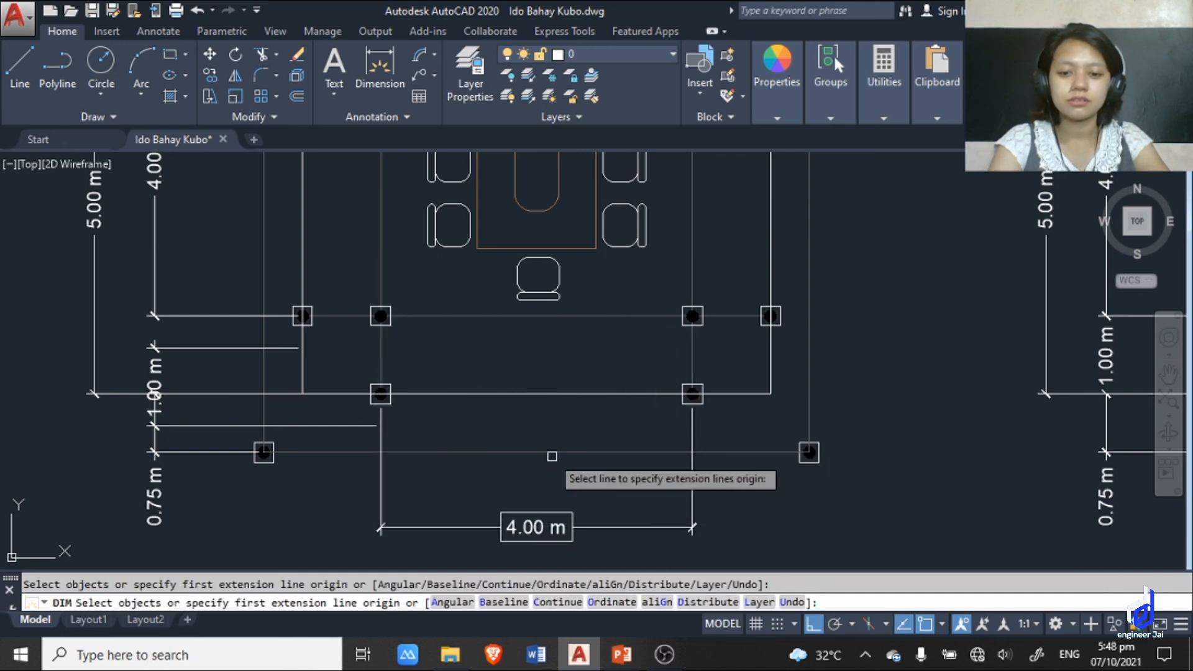
Examine the boxed text and ticks of the new floor plan dimension and compare them with the surrounding floor and foundation plan dimensions.
{"action": "scroll", "coordinate": [508, 355], "scroll_direction": "down", "scroll_amount": 6}
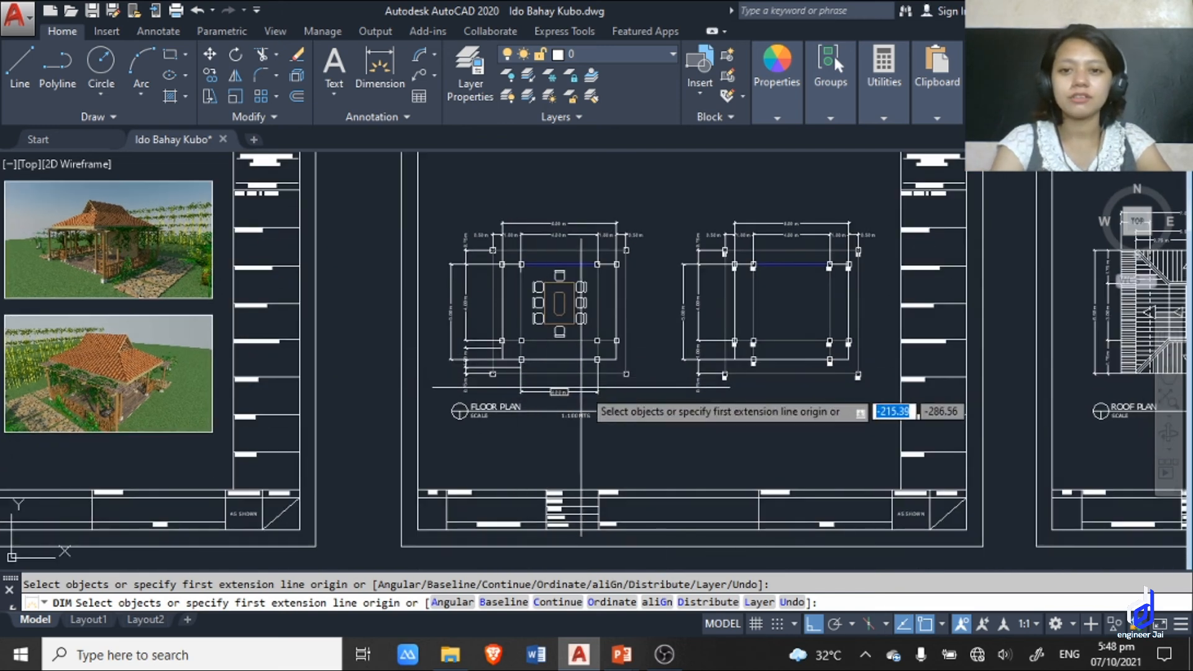
{"action": "scroll", "coordinate": [559, 385], "scroll_direction": "up", "scroll_amount": 8}
{"action": "middle_click_drag", "start_coordinate": [363, 381], "coordinate": [487, 403]}
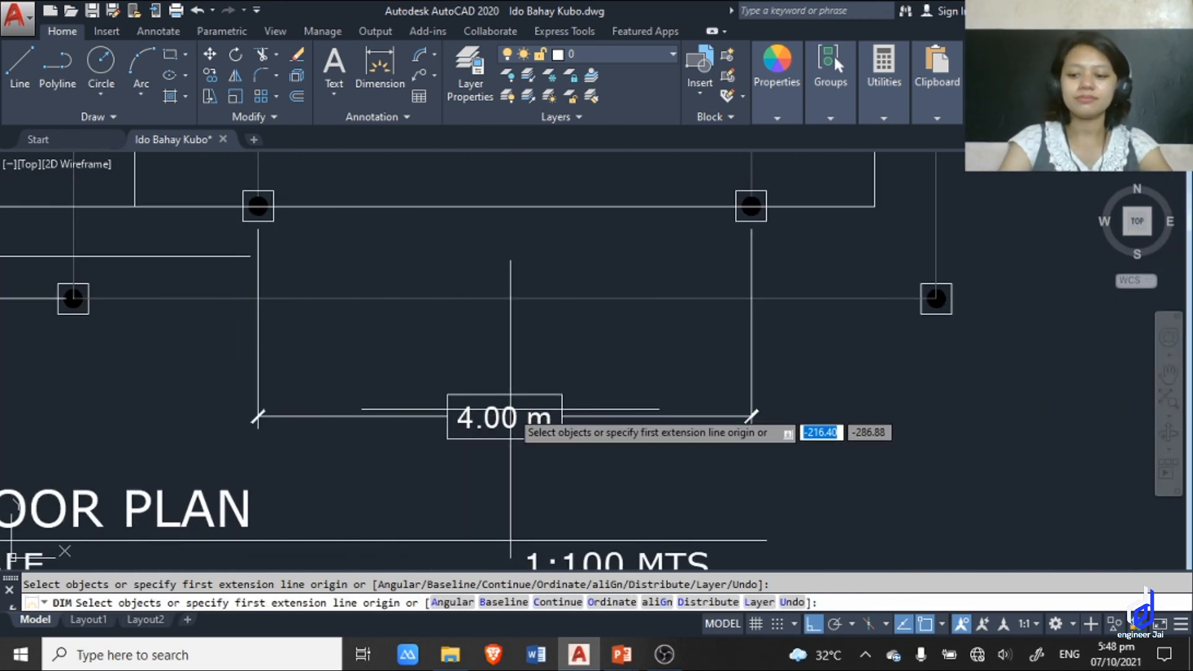
{"action": "scroll", "coordinate": [693, 411], "scroll_direction": "down", "scroll_amount": 2}
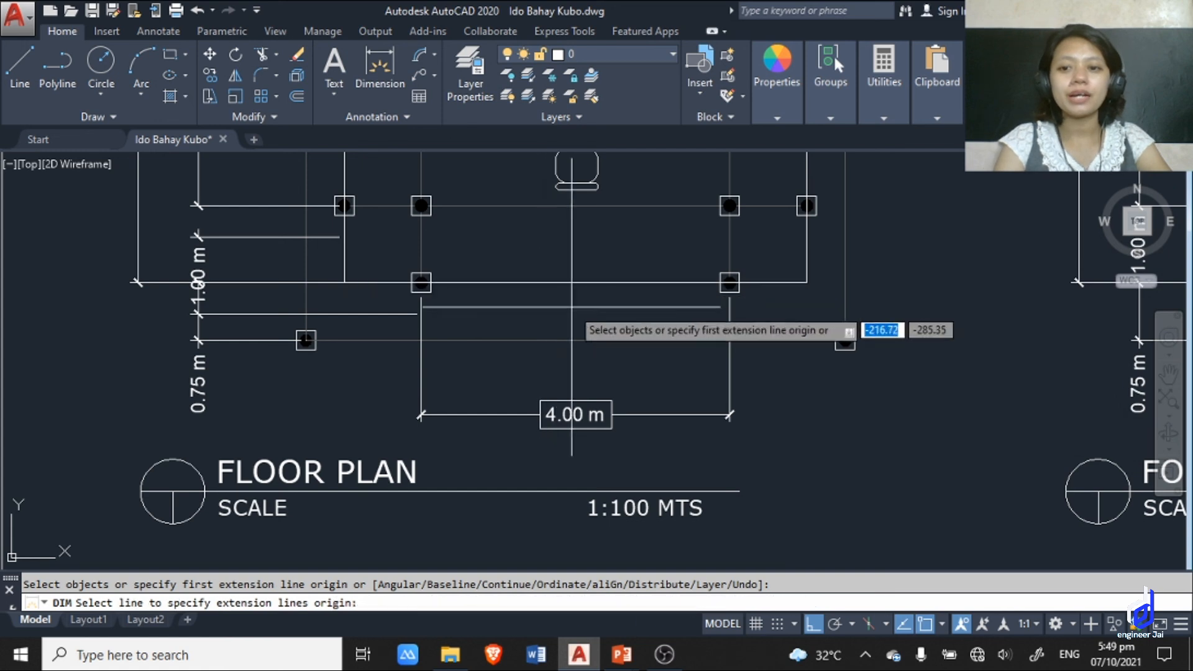
{"action": "scroll", "coordinate": [721, 379], "scroll_direction": "down", "scroll_amount": 2}
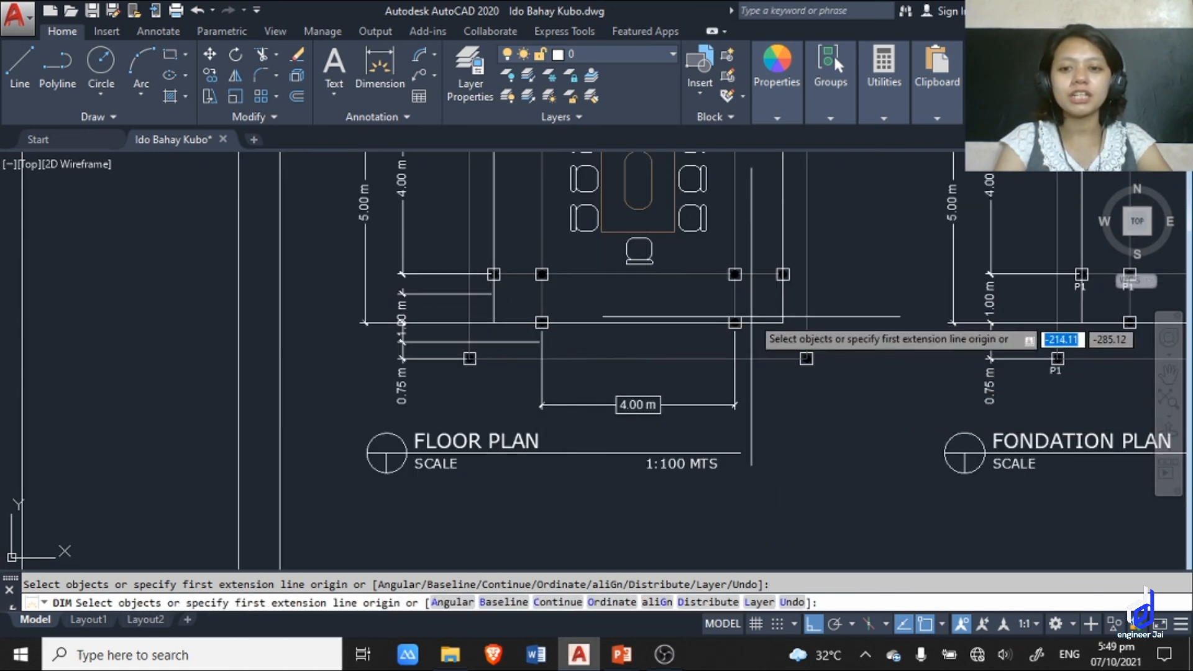
{"action": "scroll", "coordinate": [655, 347], "scroll_direction": "down", "scroll_amount": 2}
{"action": "mouse_move", "coordinate": [656, 347]}
{"action": "middle_mouse_down"}
{"action": "mouse_move", "coordinate": [517, 360]}
{"action": "mouse_move", "coordinate": [545, 355]}
{"action": "mouse_move", "coordinate": [519, 405]}
{"action": "mouse_move", "coordinate": [564, 405]}
{"action": "middle_mouse_up"}
{"action": "mouse_move", "coordinate": [594, 445]}
{"action": "middle_mouse_down"}
{"action": "mouse_move", "coordinate": [604, 349]}
{"action": "mouse_move", "coordinate": [586, 393]}
{"action": "middle_mouse_up"}
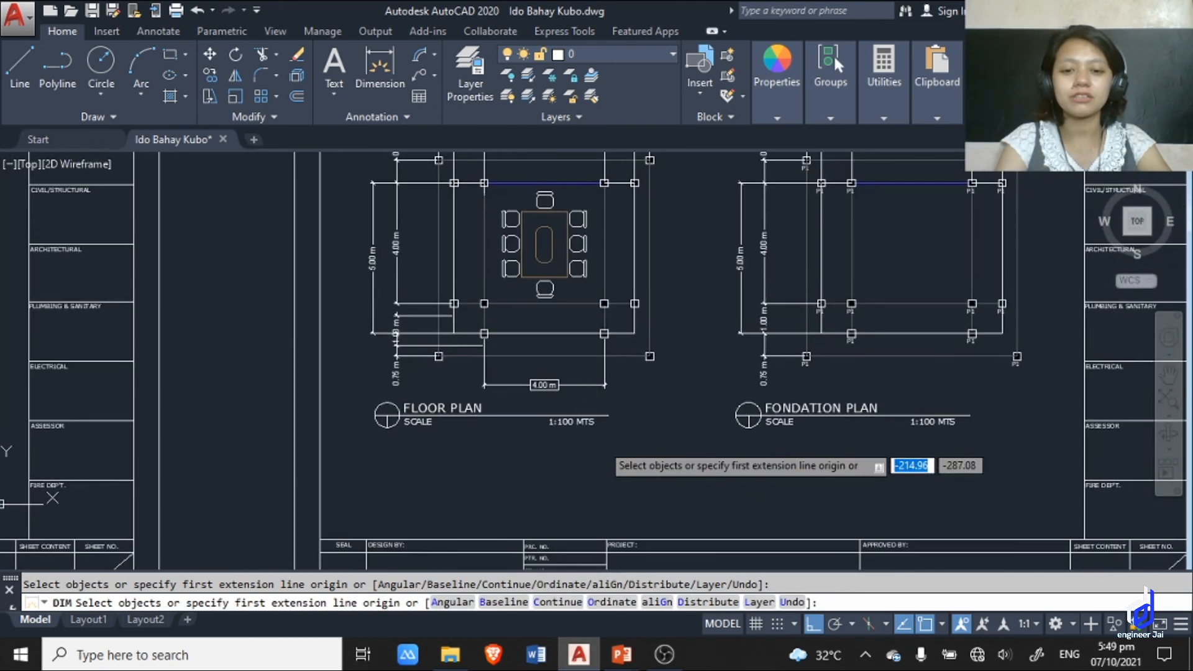
{"action": "middle_click_drag", "start_coordinate": [703, 291], "coordinate": [686, 383]}
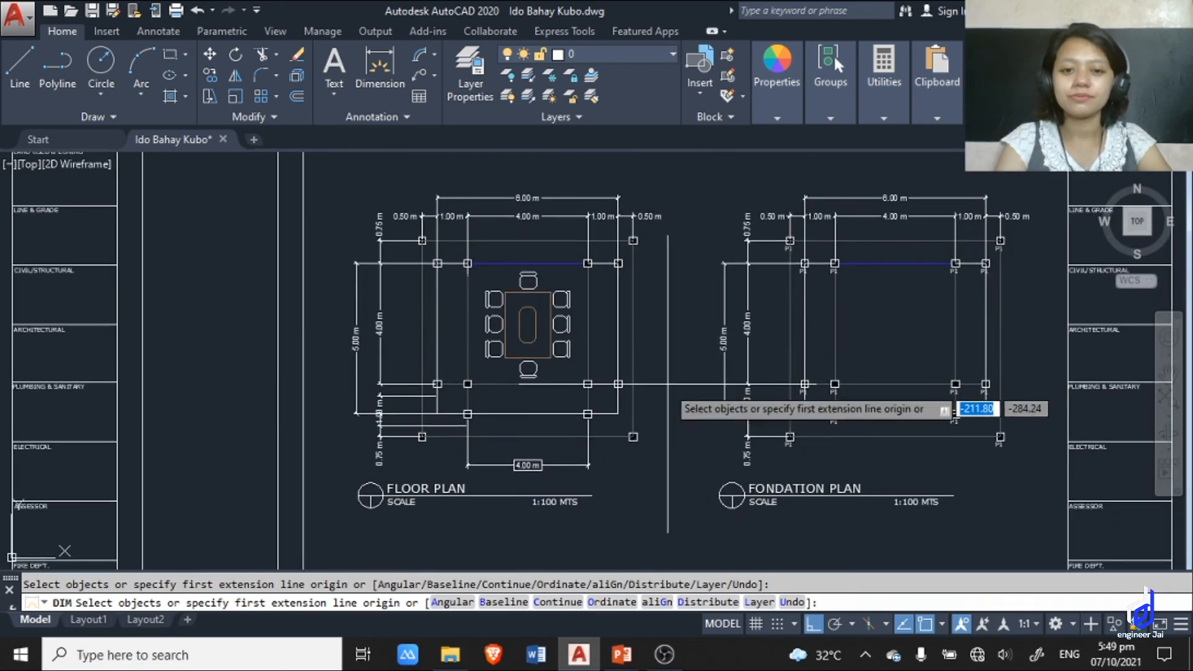